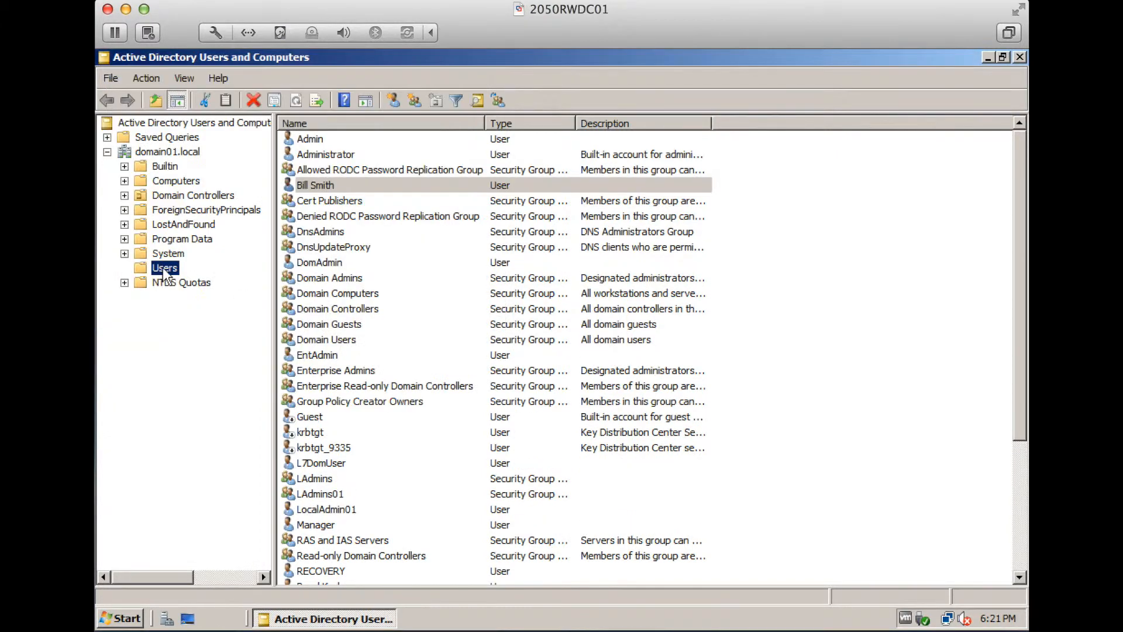
Create the second user account in Users with its full name, logon name and password, then show the domain root
right_click(160, 271)
mouse_move(186, 313)
left_click(346, 409)
key("Tab")
key("Tab")
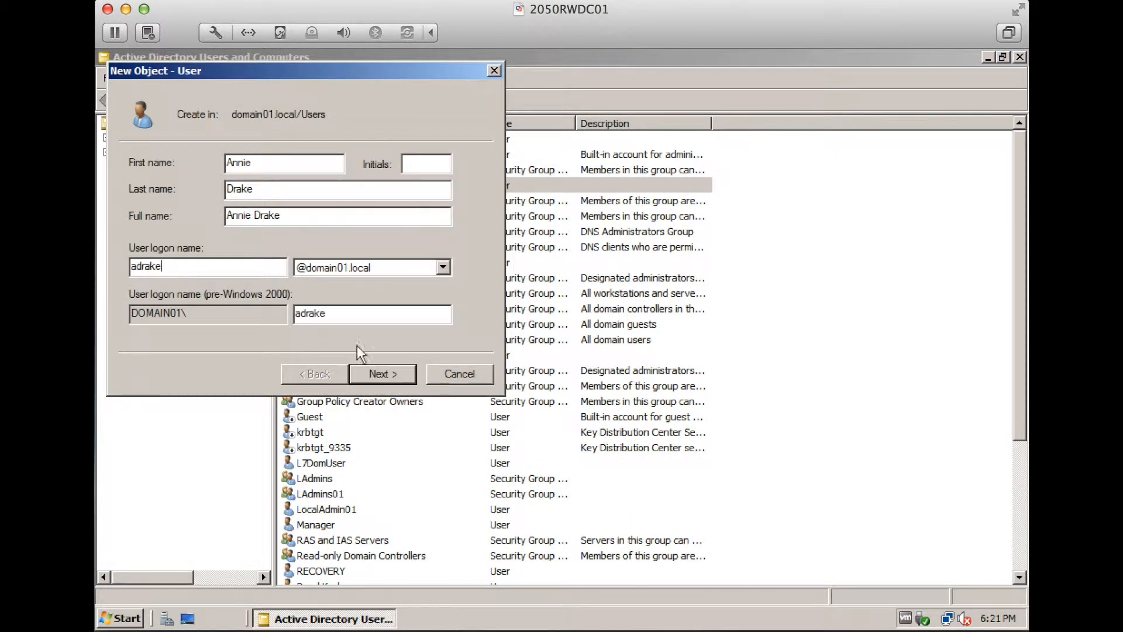
left_click(385, 376)
type("••••••••••••••••••")
left_click(402, 376)
left_click(403, 376)
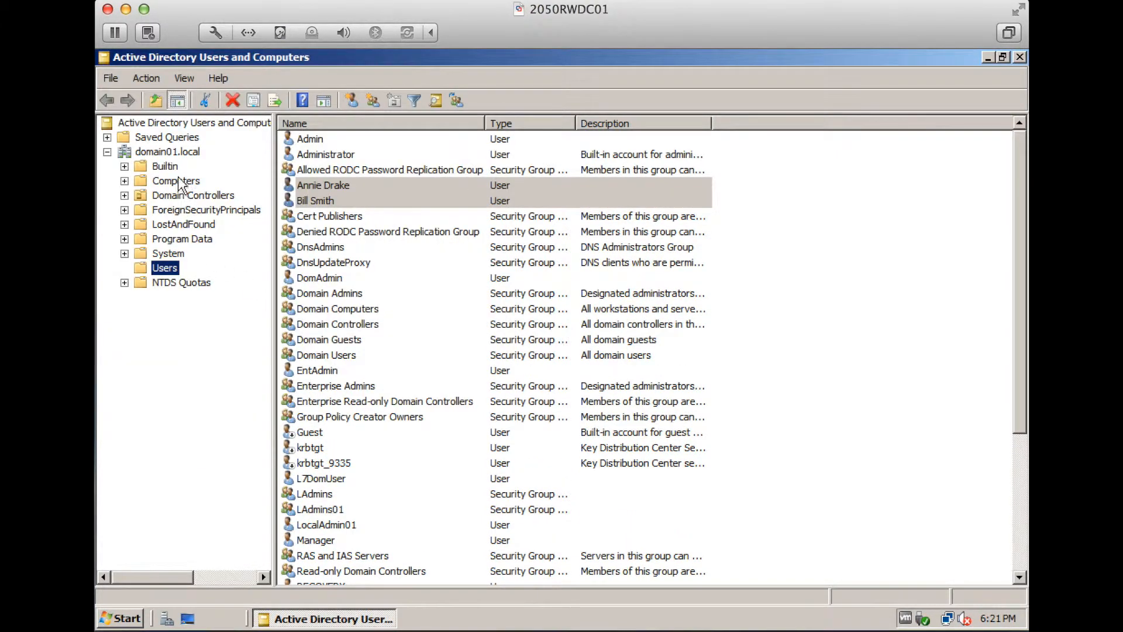
left_click(159, 151)
Create the MktDept organizational unit under domain01.local
right_click(159, 152)
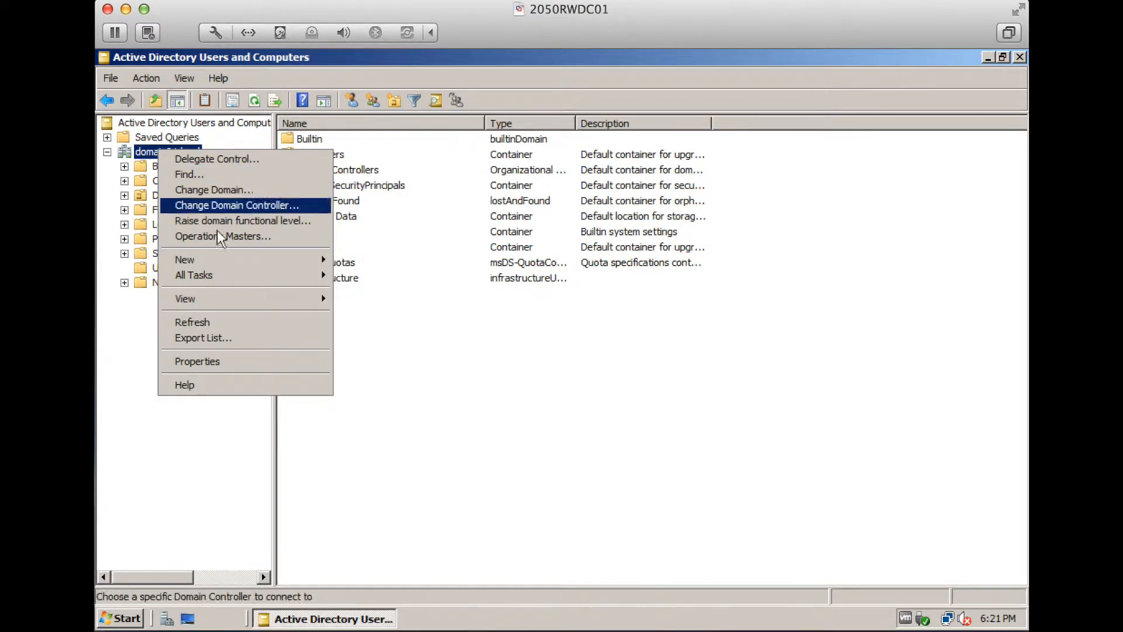
mouse_move(293, 262)
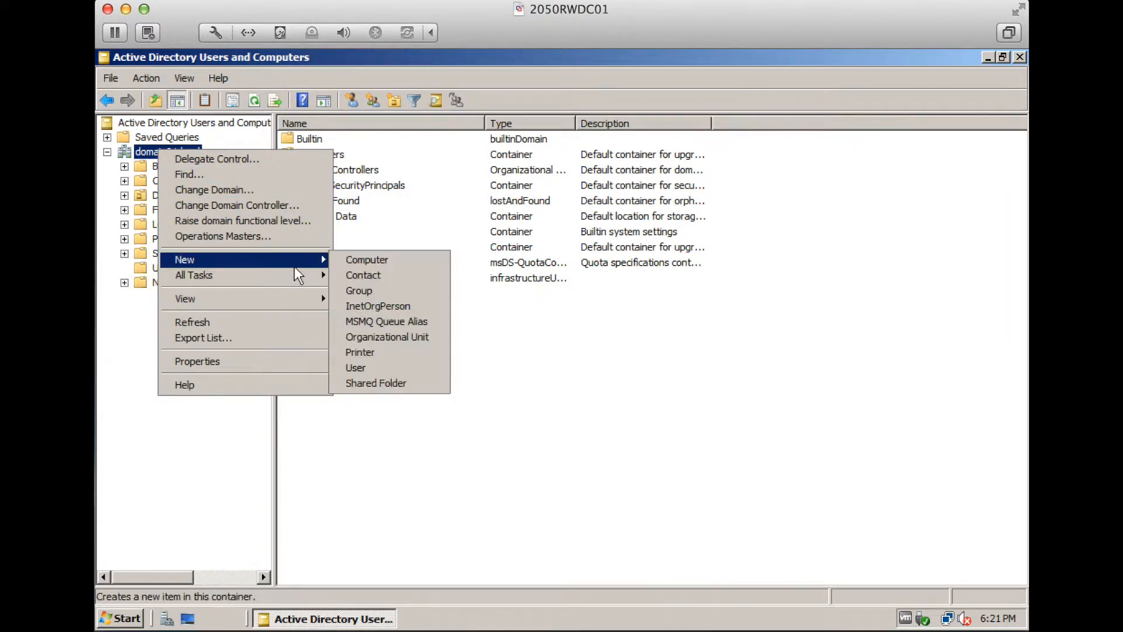
left_click(373, 338)
type("M")
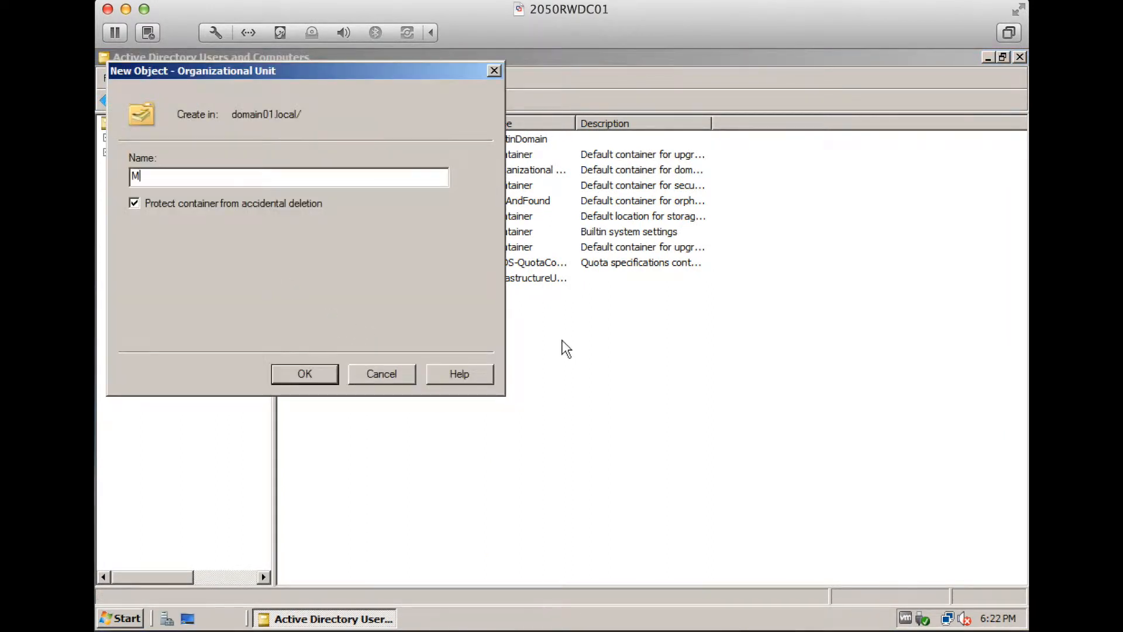
type("ktDept")
left_click(320, 375)
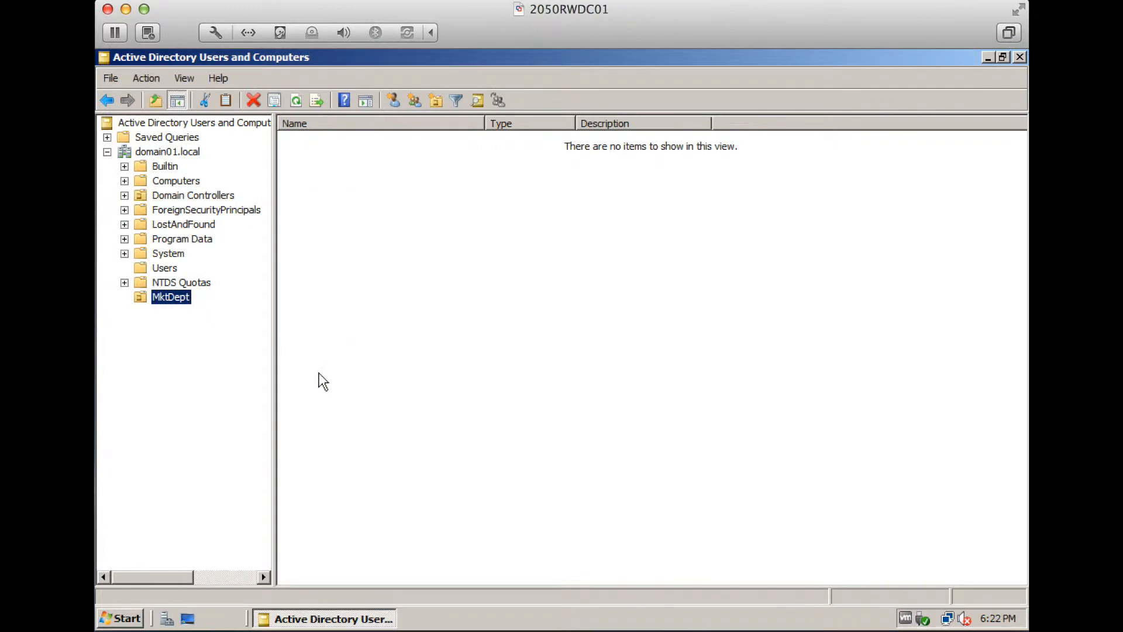
Create a Marketing security group in the Users container
left_click(163, 268)
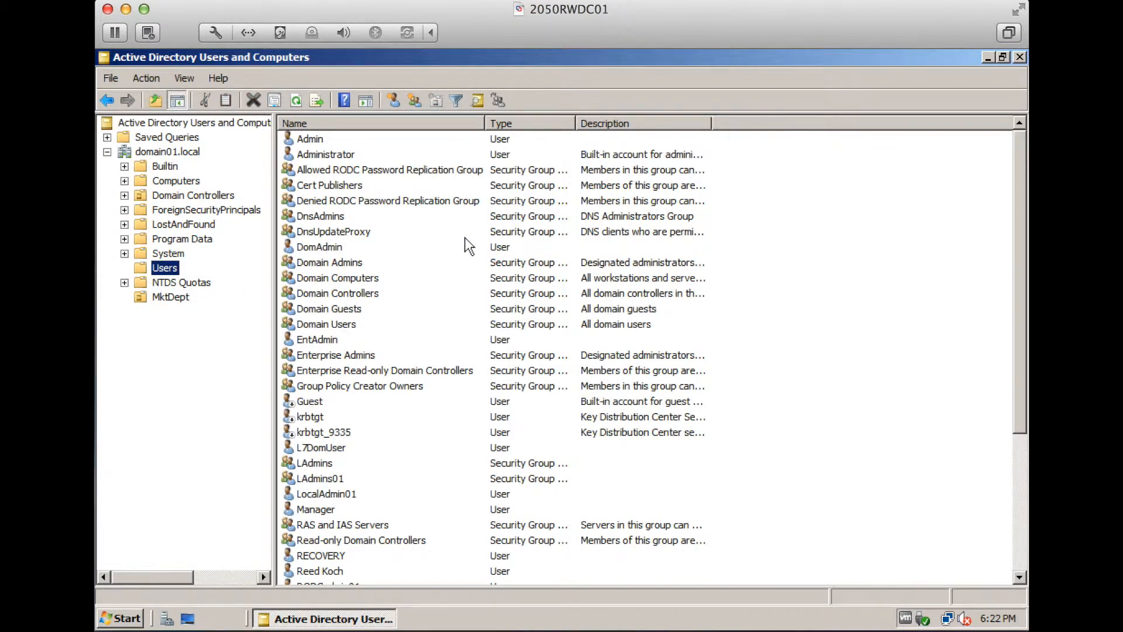
right_click(765, 230)
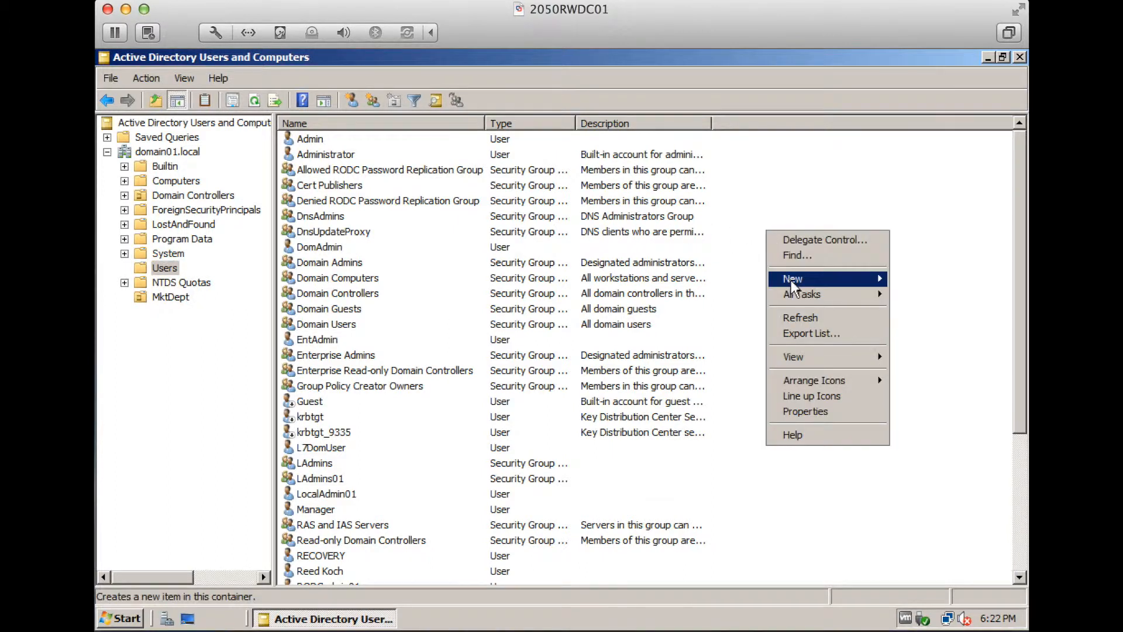
mouse_move(792, 280)
left_click(926, 309)
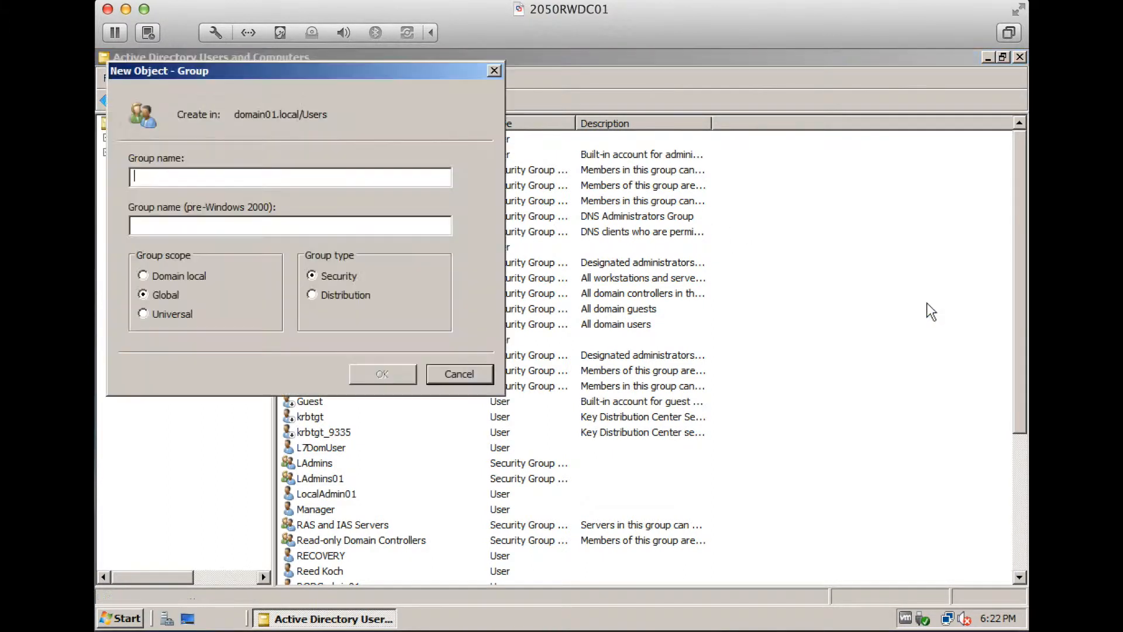
type("Marketing")
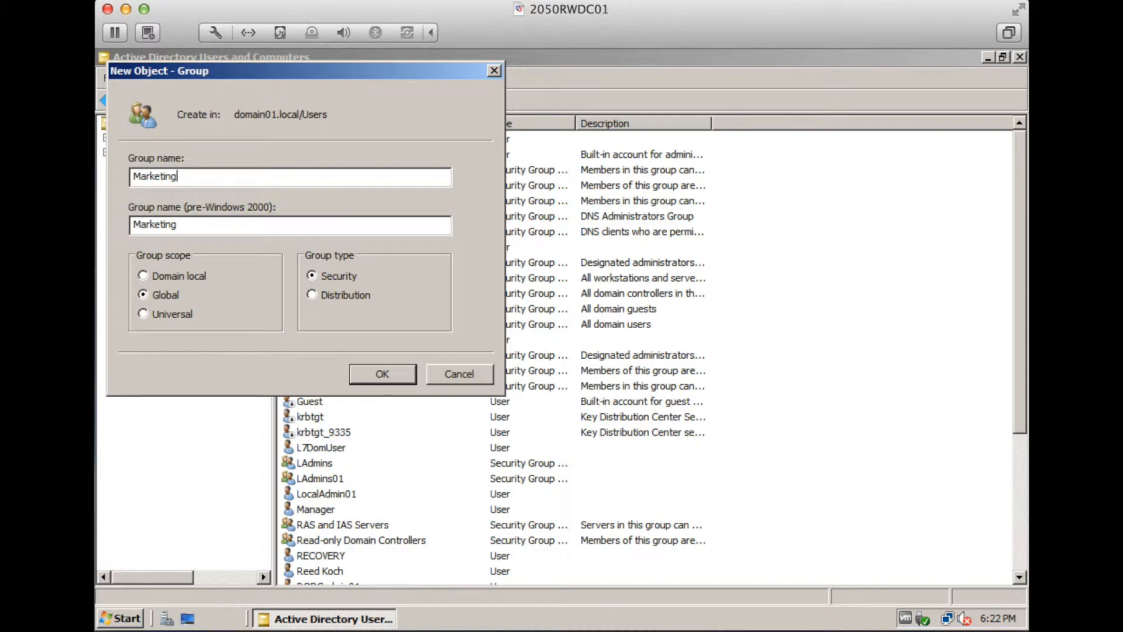
left_click(401, 373)
left_click(315, 202)
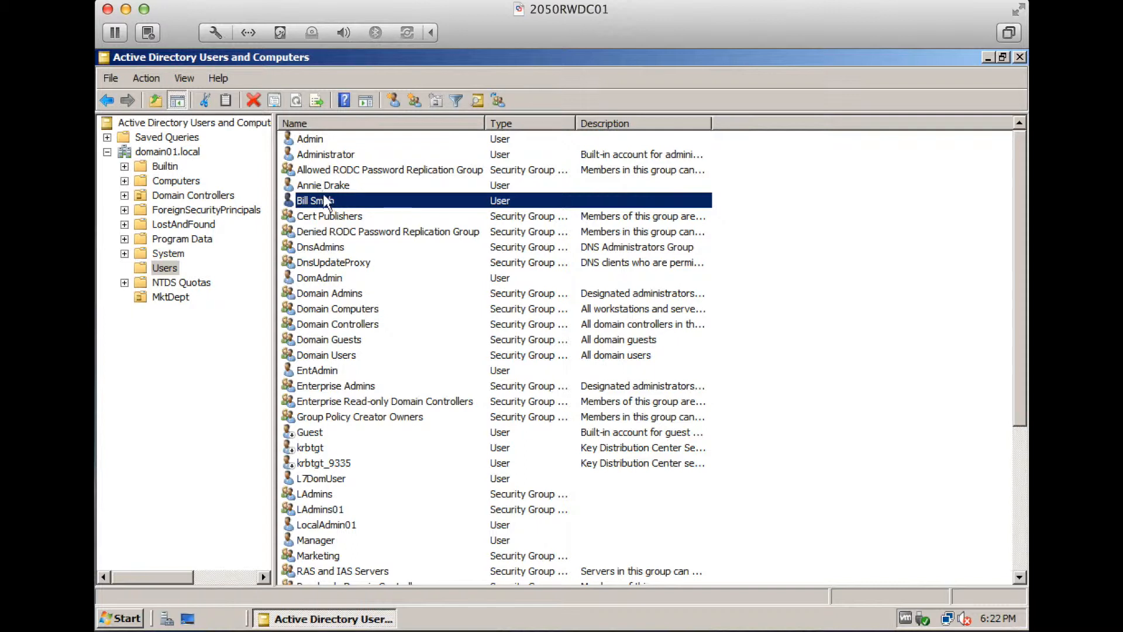
Add both new user accounts to the Marketing group
left_click(325, 186)
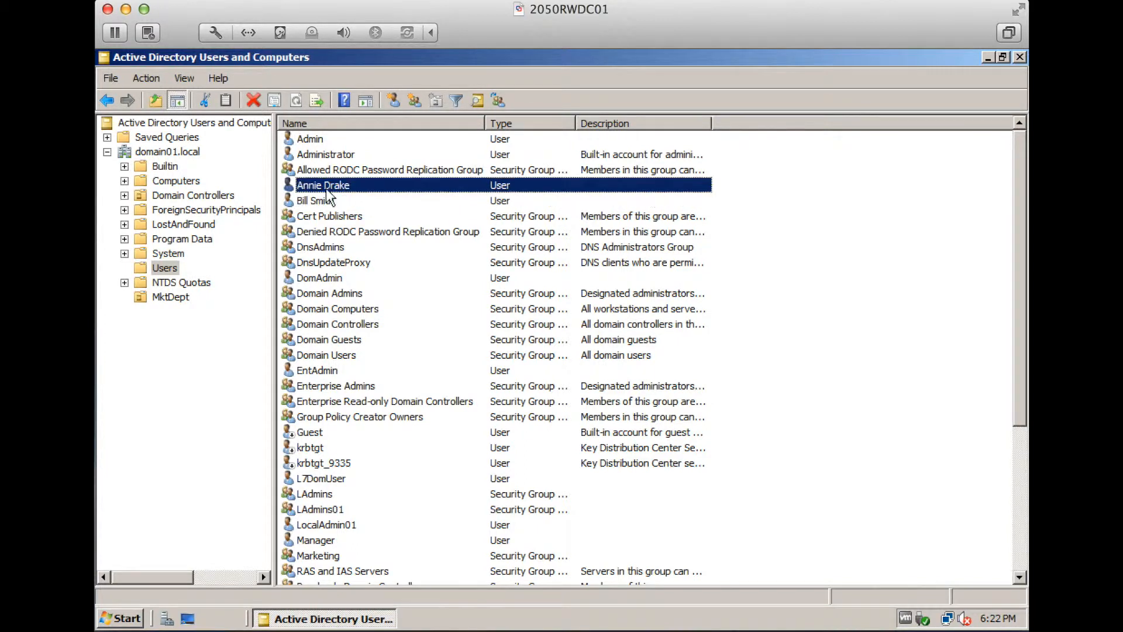
left_click(308, 201, "shift")
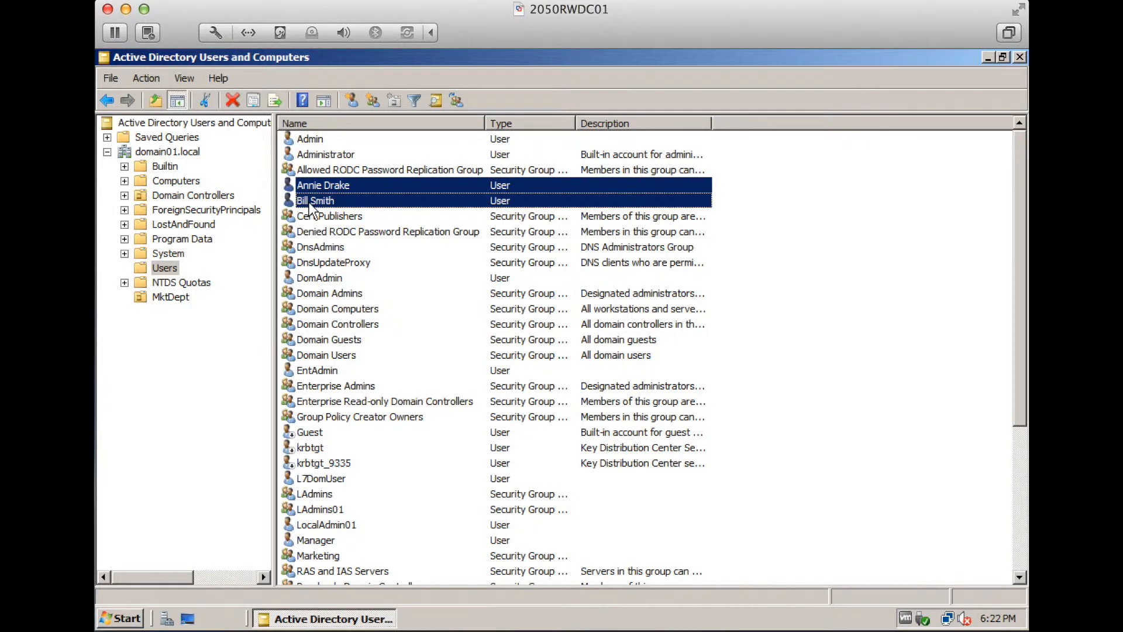
right_click(313, 182)
left_click(326, 188)
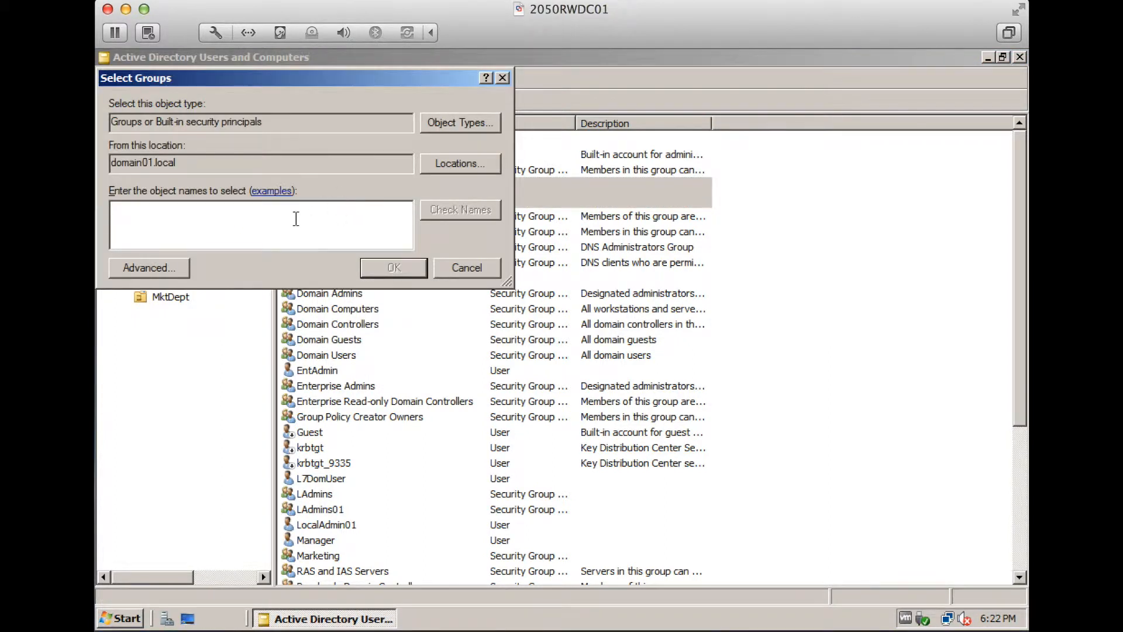
type("Markteing")
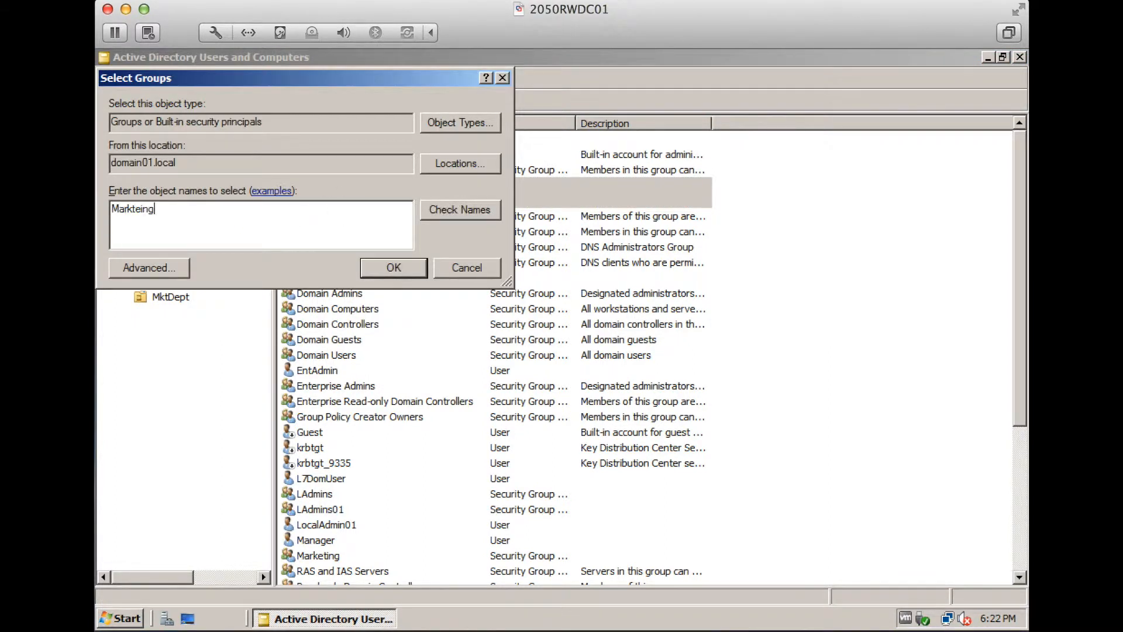
type("rket")
key("BackSpace")
type("eting")
left_click(428, 211)
left_click(396, 264)
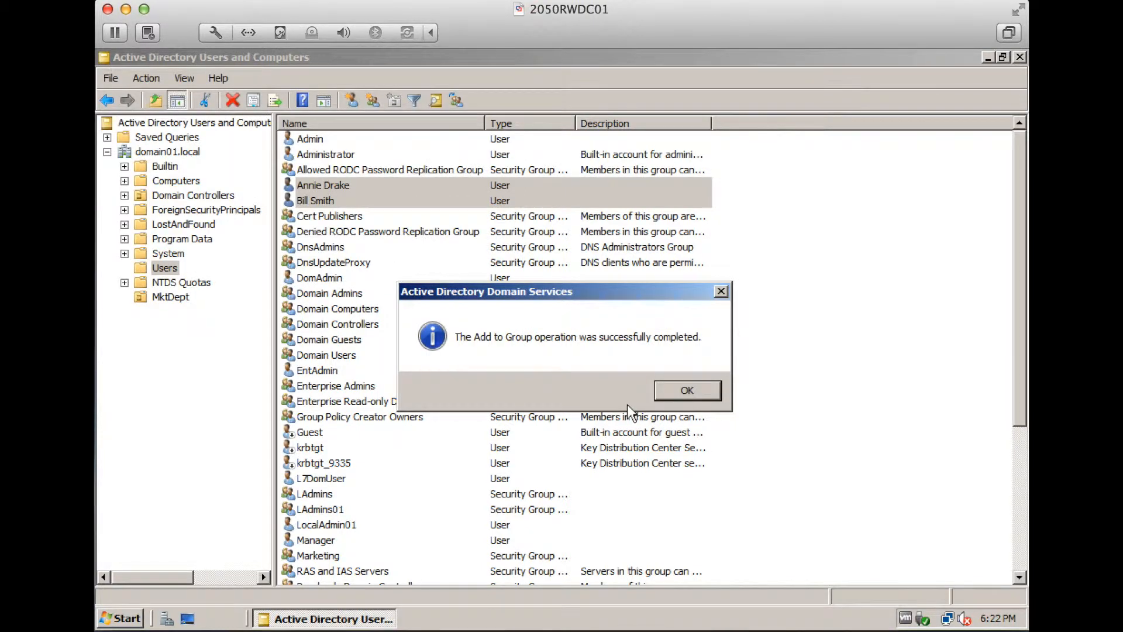
left_click(672, 388)
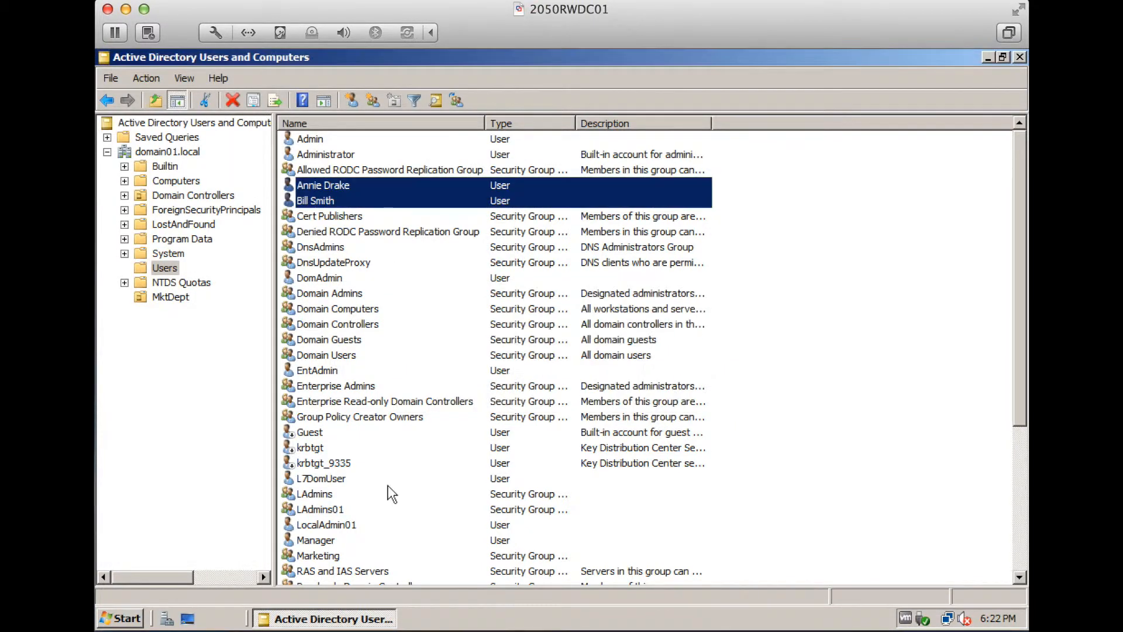
Confirm both users appear on the Marketing group's Members tab
left_click(320, 559)
double_click(320, 561)
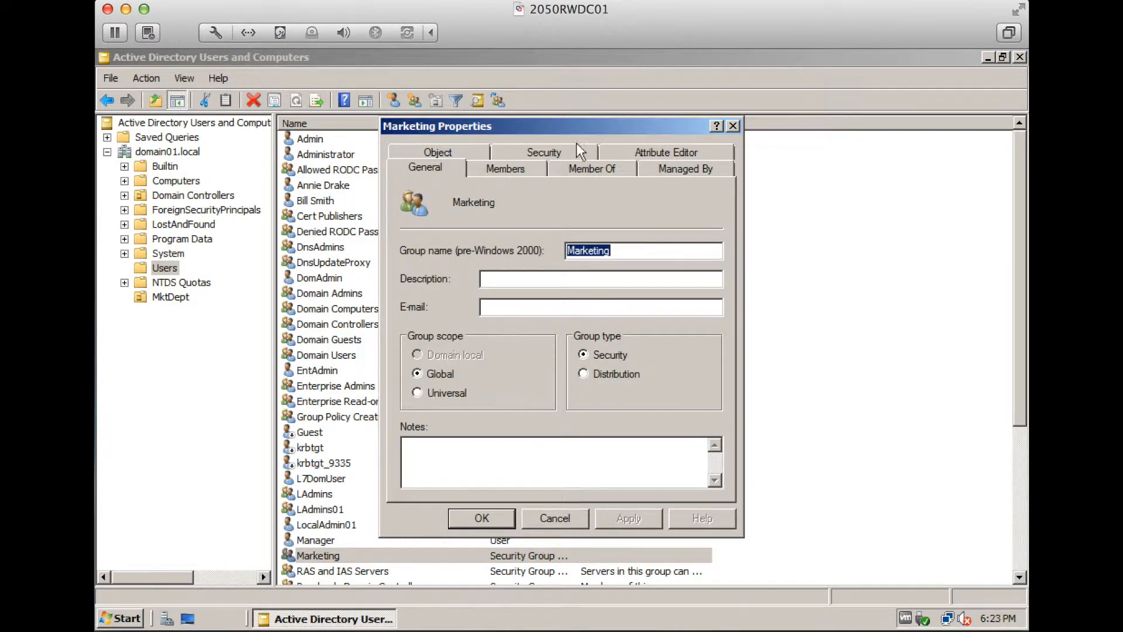
left_click(512, 173)
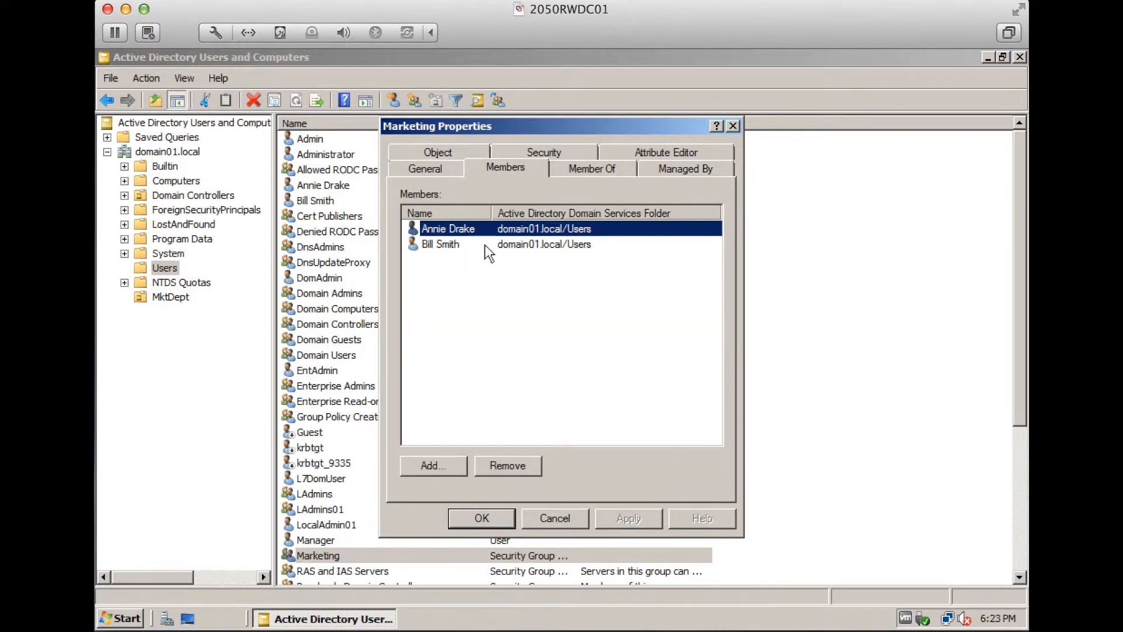
left_click(489, 515)
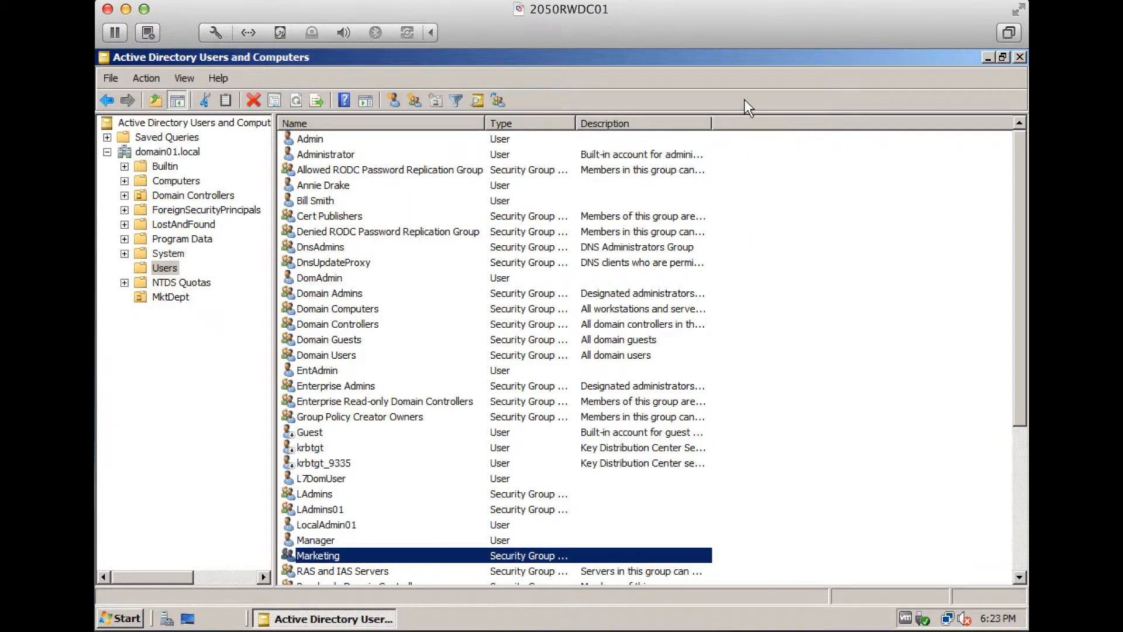
Move both new user accounts into the MktDept organizational unit
left_click(324, 185)
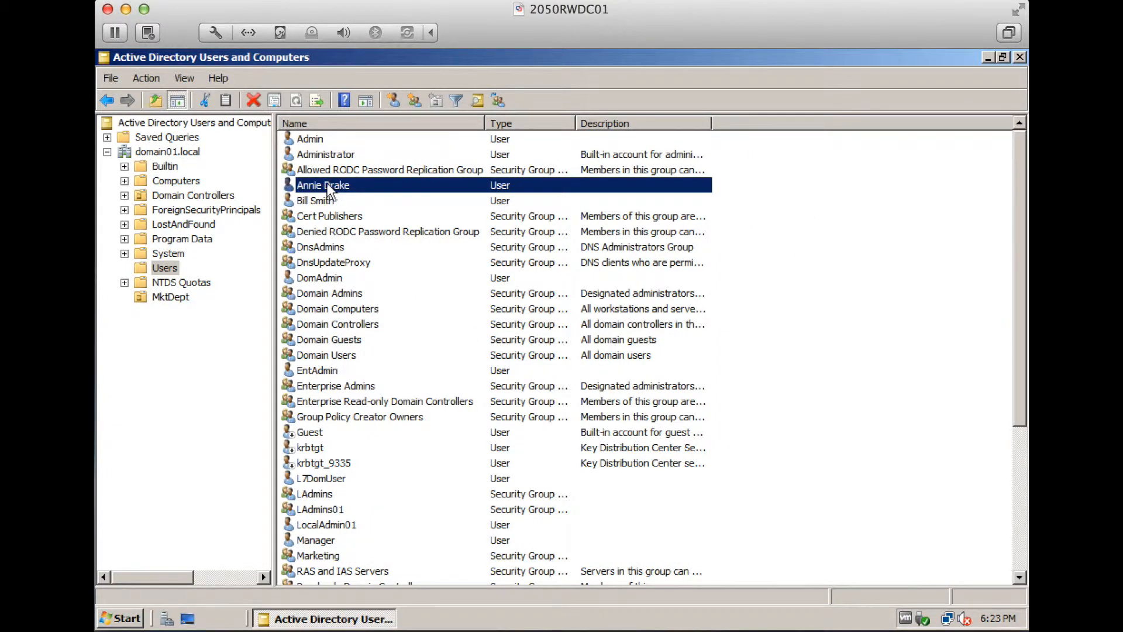
left_click_drag(325, 182, 185, 296)
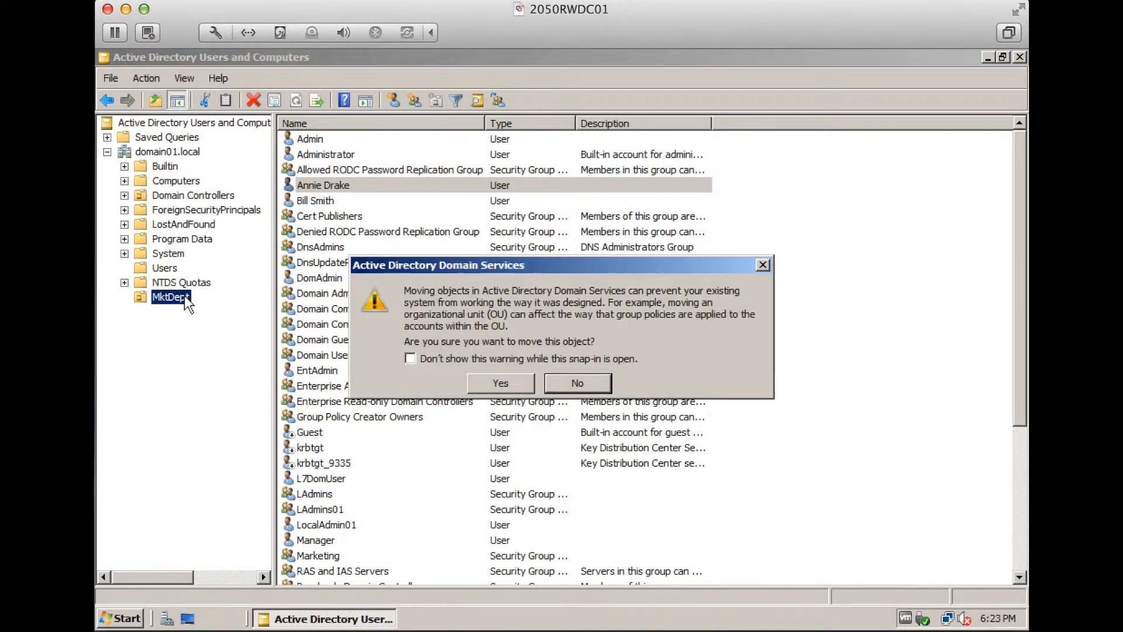
left_click(499, 383)
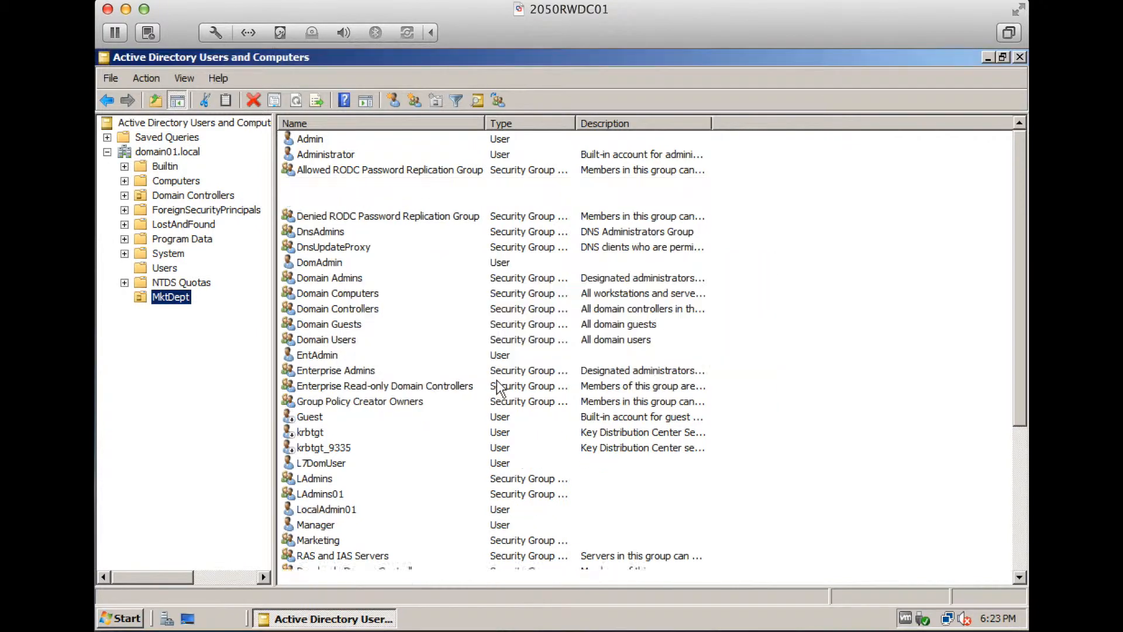
left_click(320, 188)
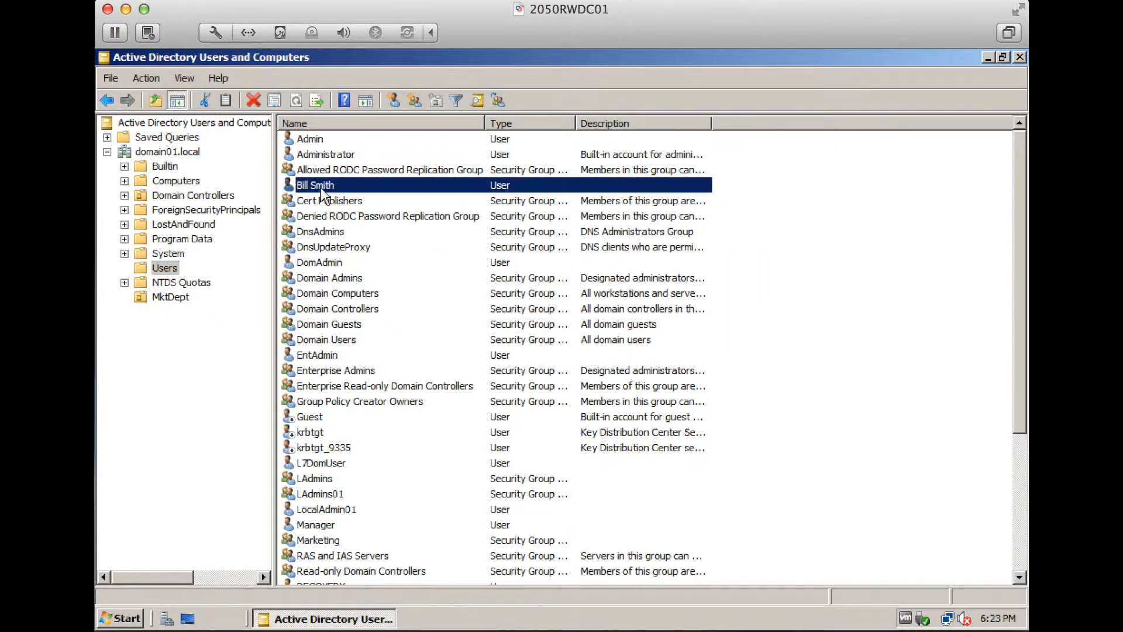
left_click_drag(321, 187, 174, 299)
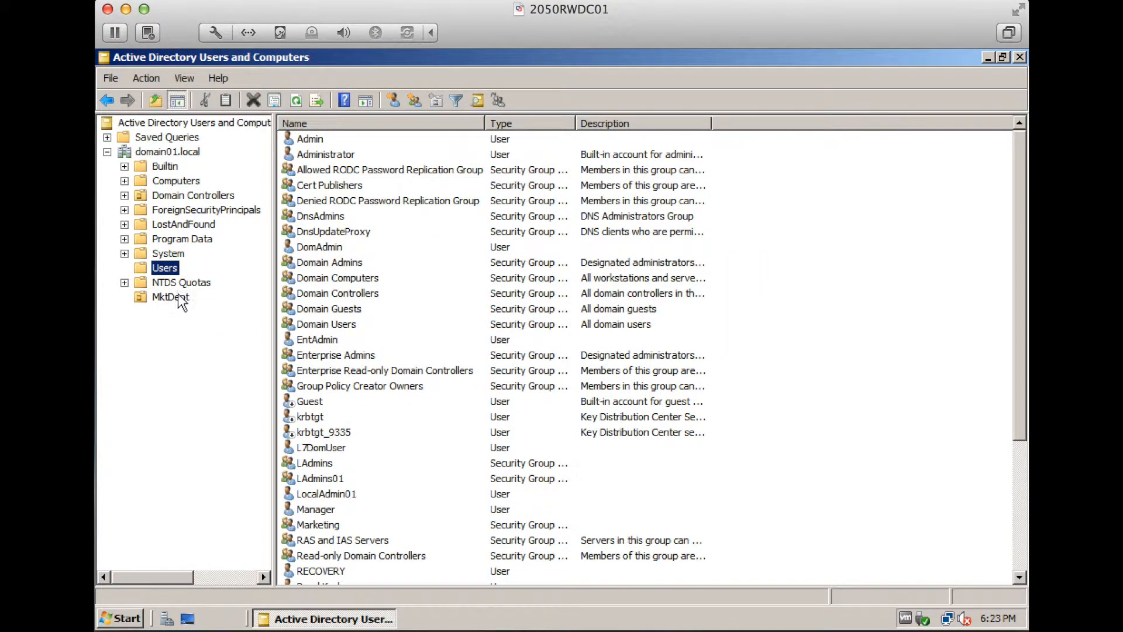
Verify Marketing's members, show MktDept's contents, and close Active Directory Users and Computers
double_click(317, 525)
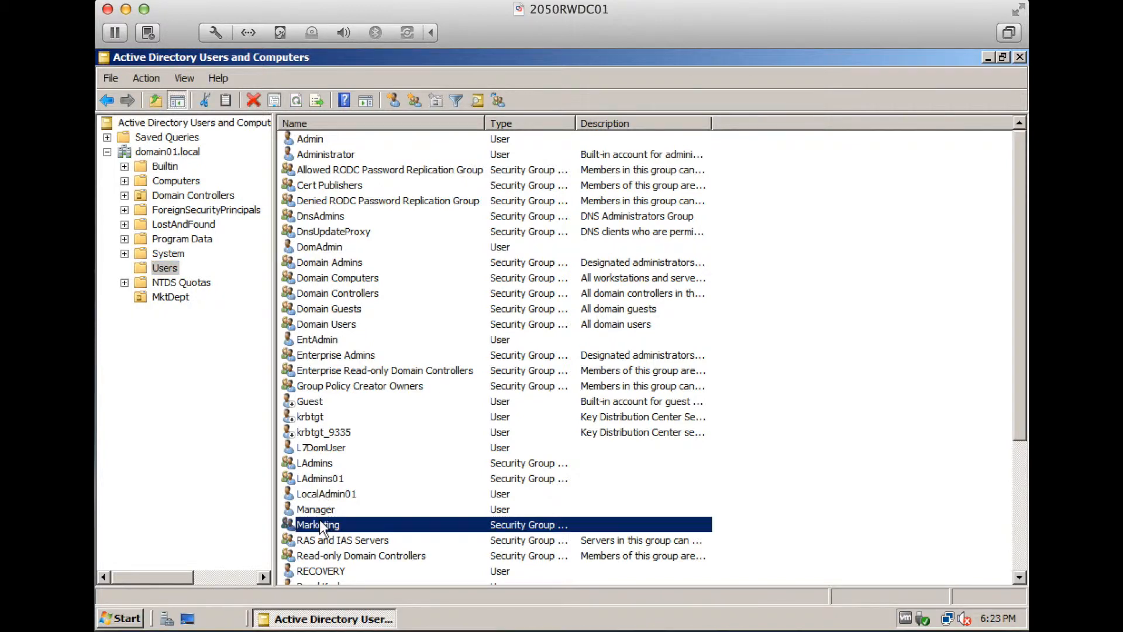
left_click(505, 169)
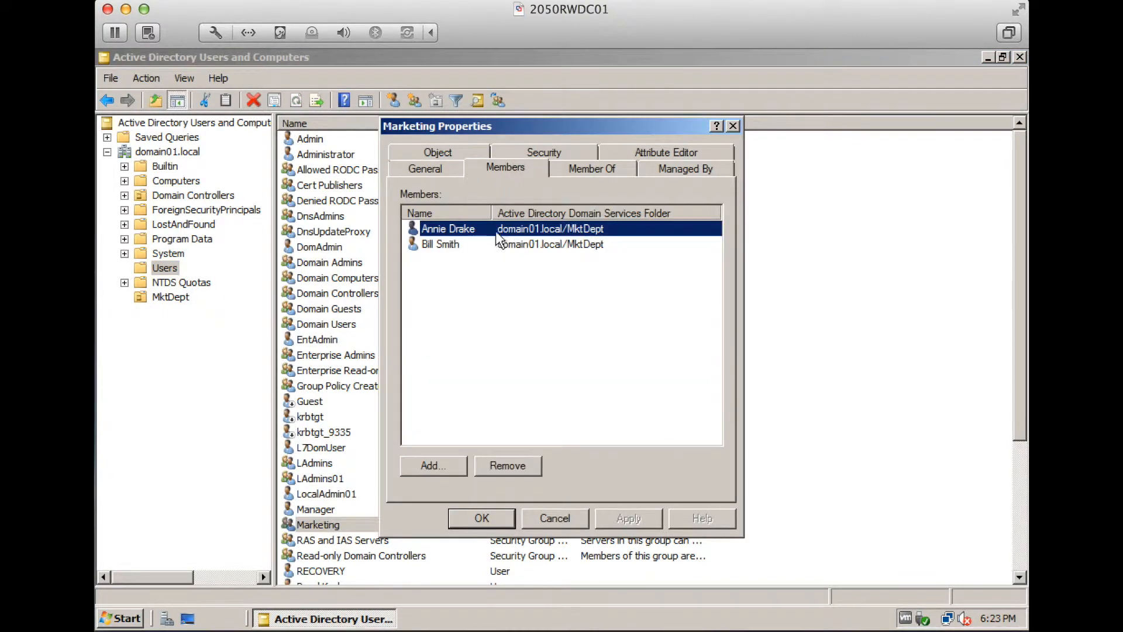
left_click(481, 518)
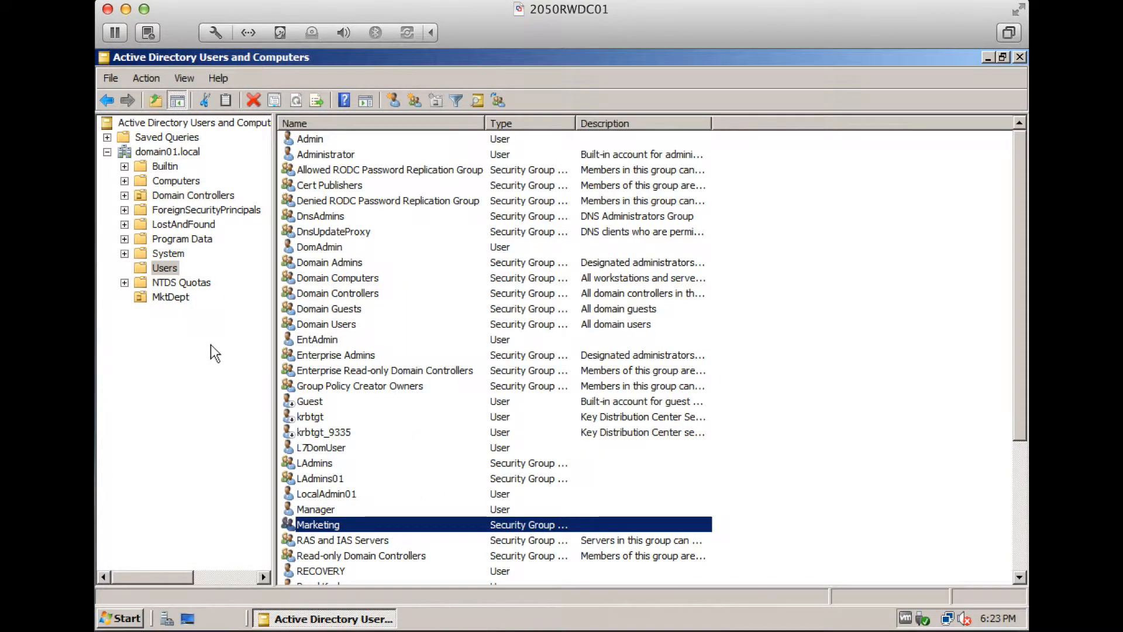
left_click(168, 297)
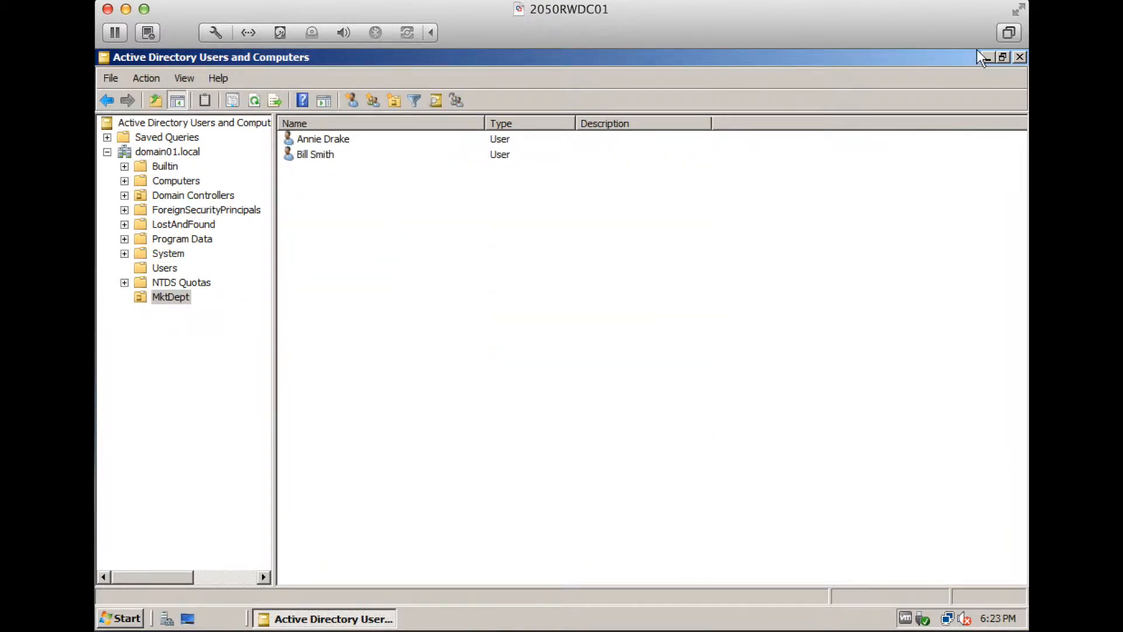
left_click(1018, 57)
Create a MarketingShare folder on drive C:
left_click(120, 619)
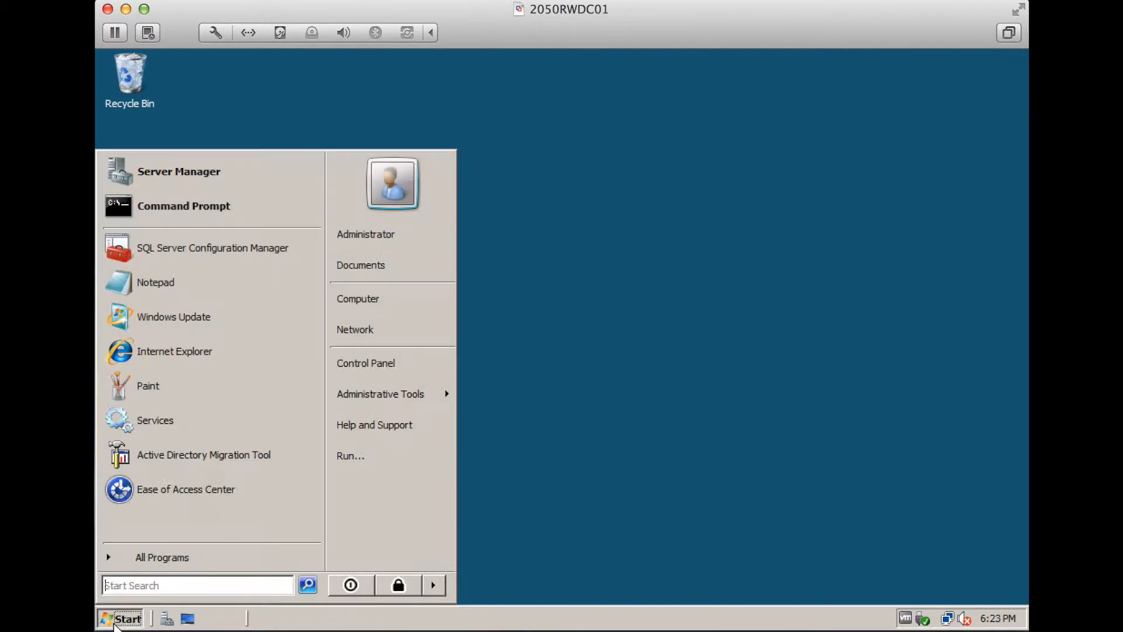
left_click(414, 308)
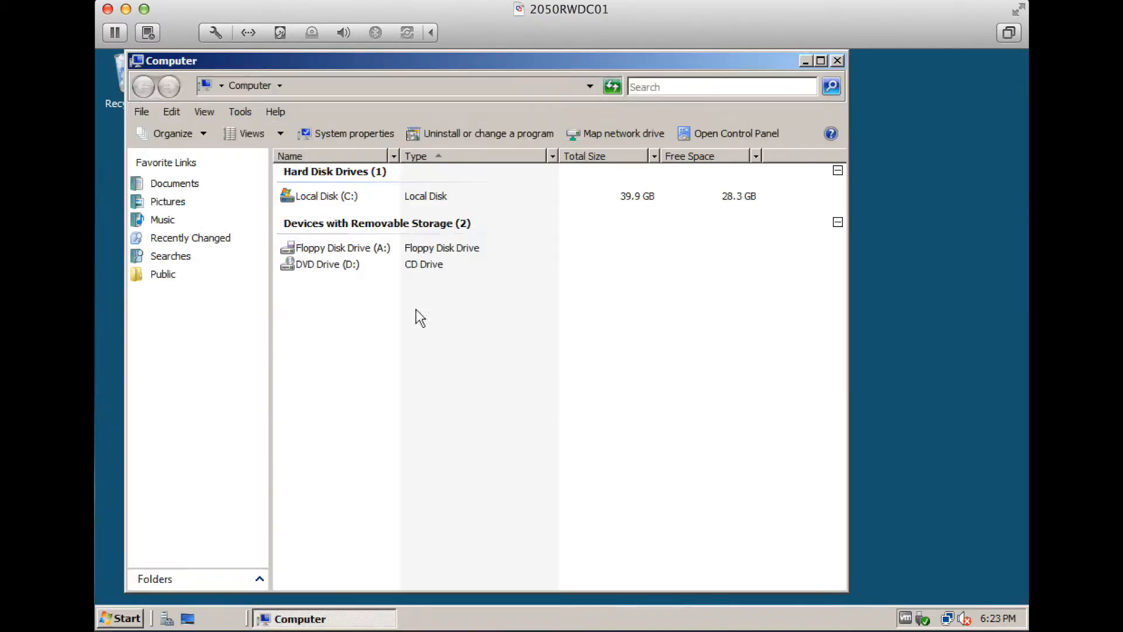
double_click(331, 198)
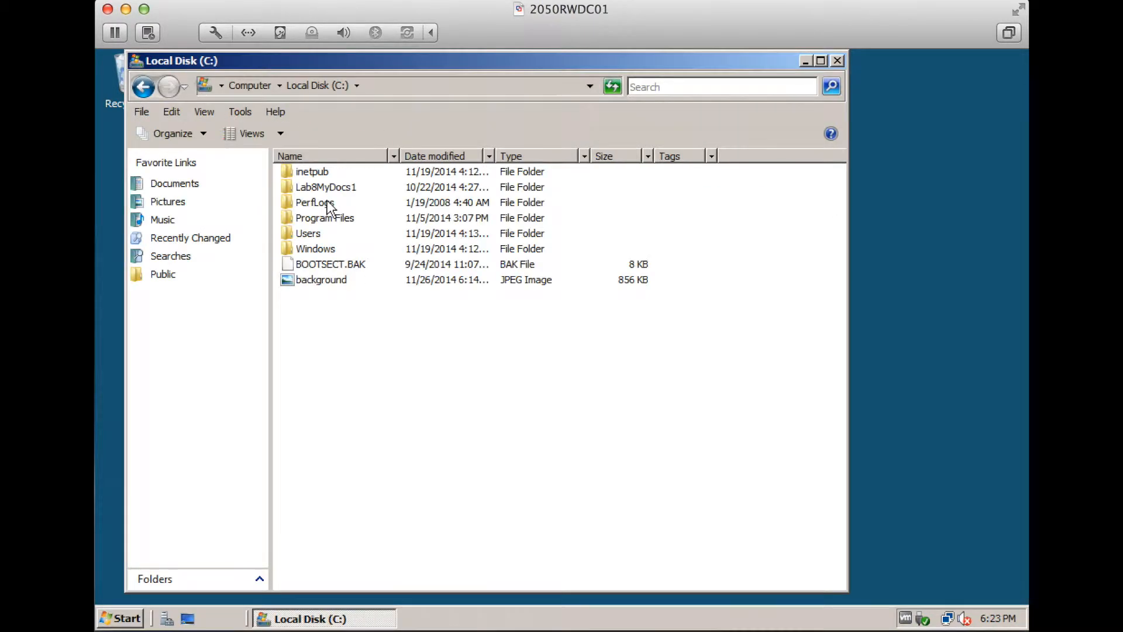
right_click(363, 327)
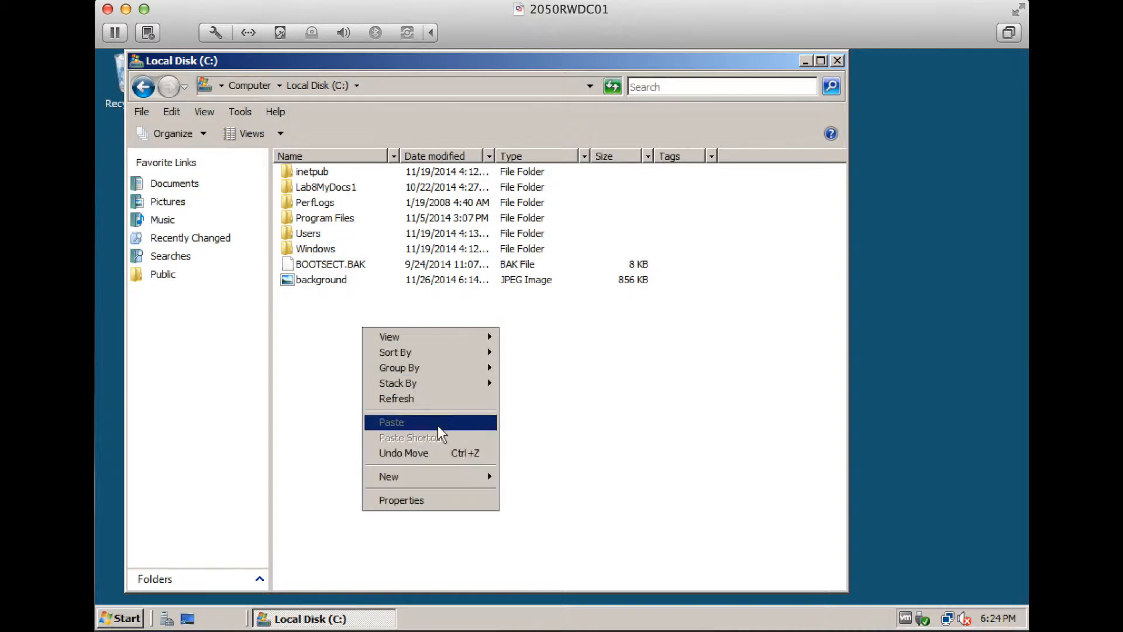
mouse_move(491, 479)
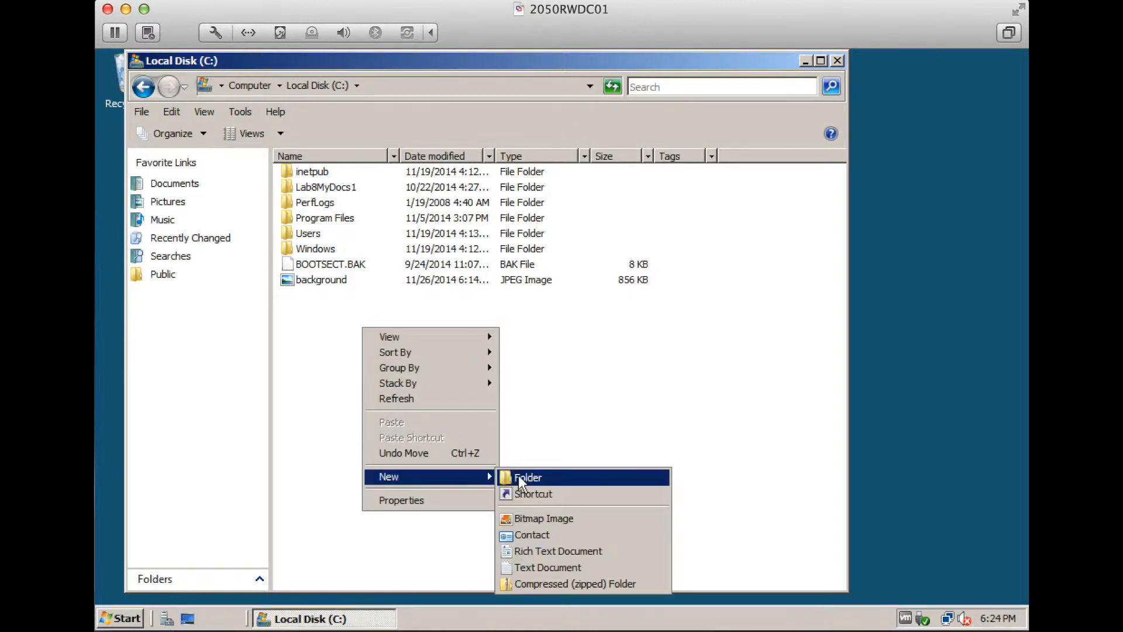
left_click(529, 478)
type("Mar")
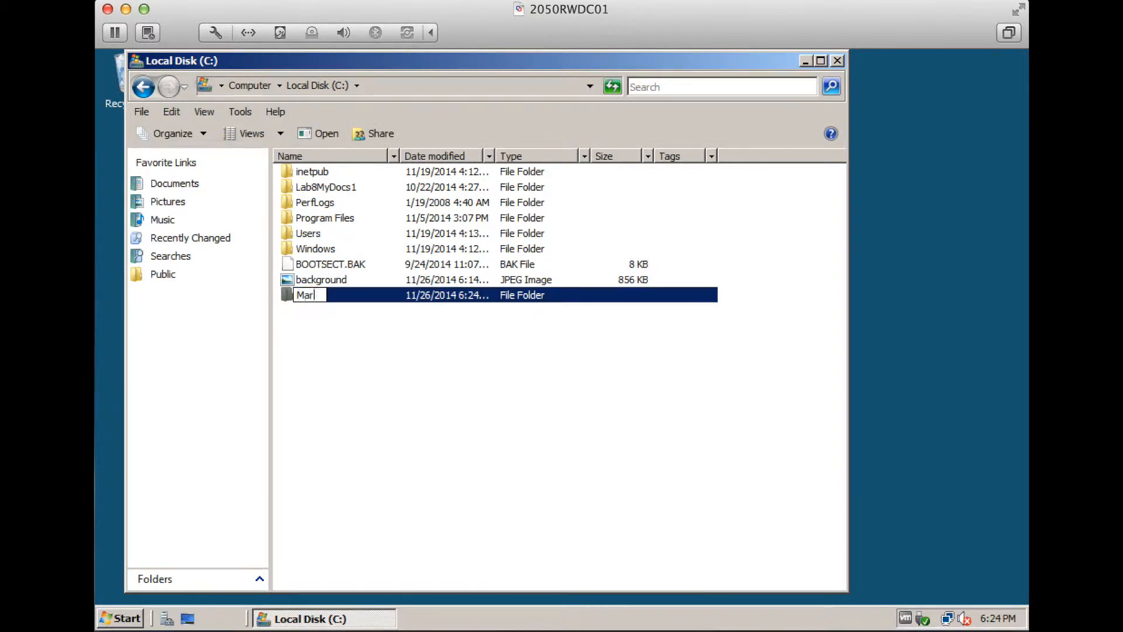
type("ketingShare")
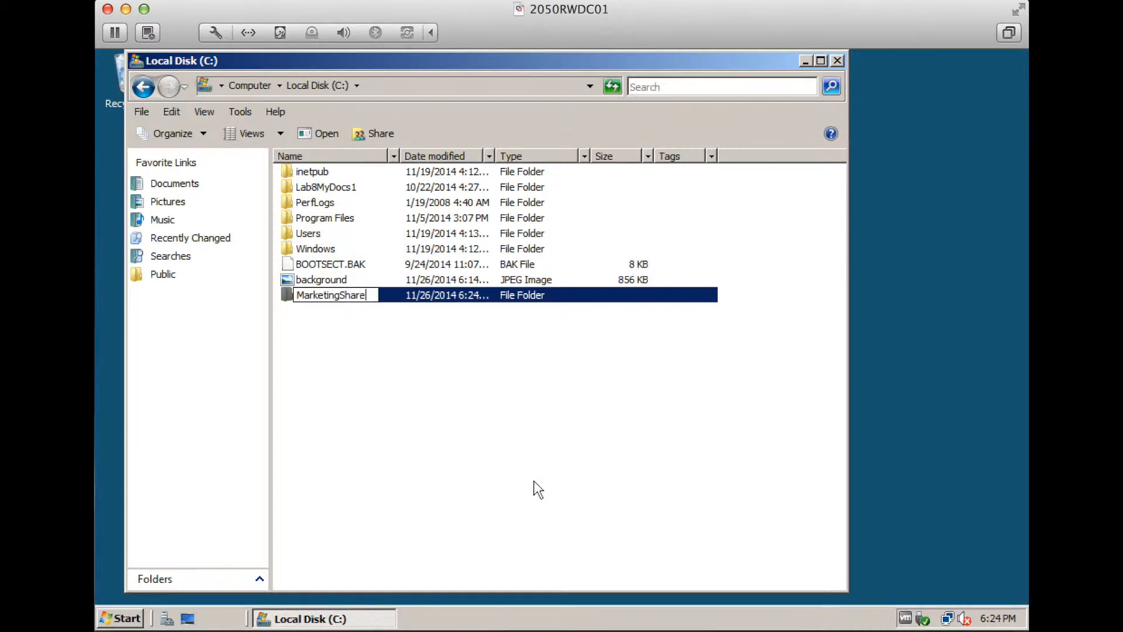
key("Return")
Create a 'Financial Information' text file in MarketingShare, add some text, and save it
double_click(328, 301)
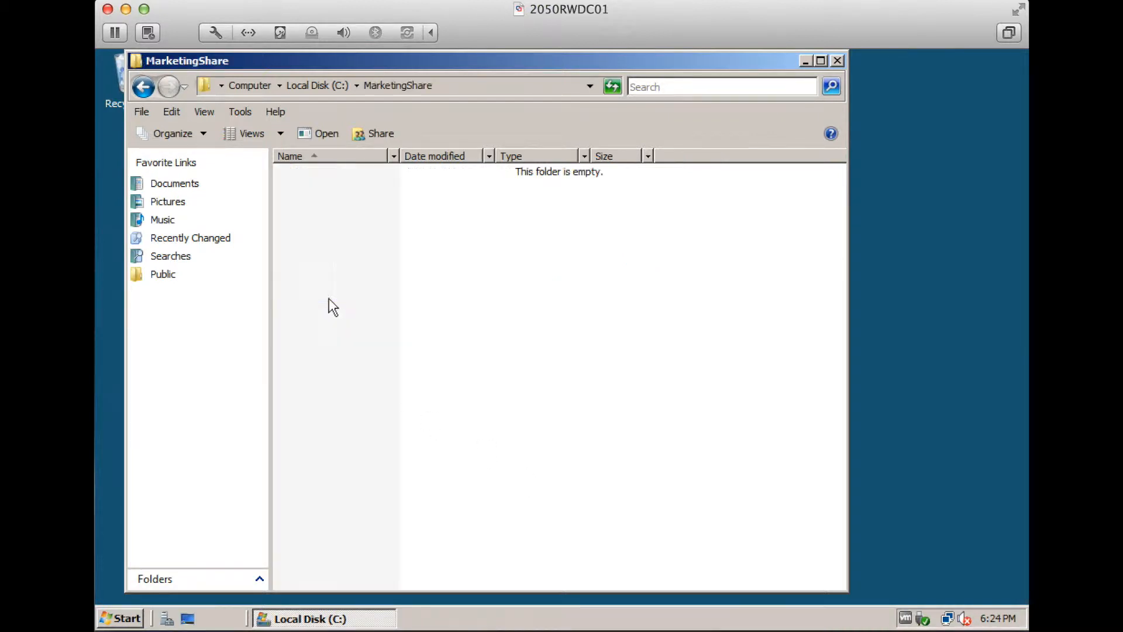
right_click(338, 269)
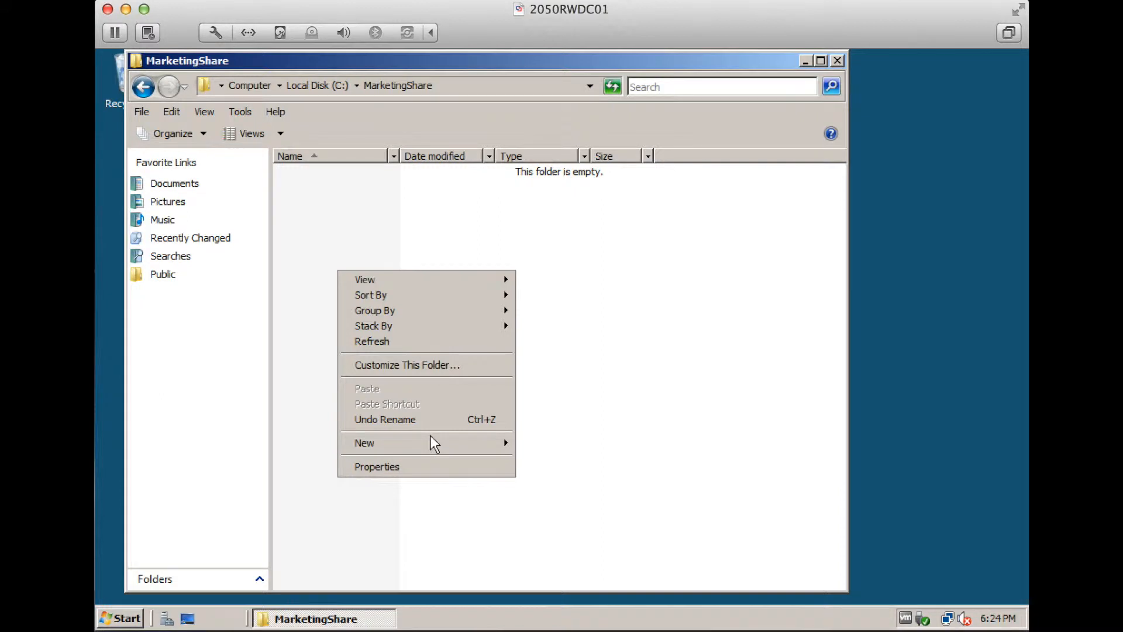
mouse_move(456, 442)
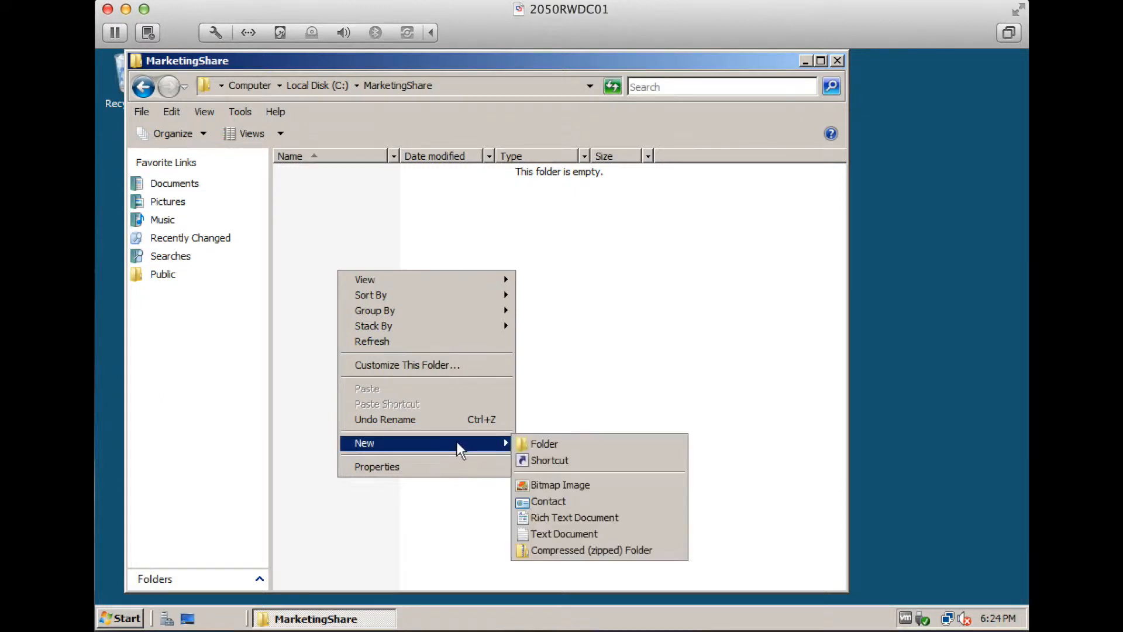
left_click(553, 525)
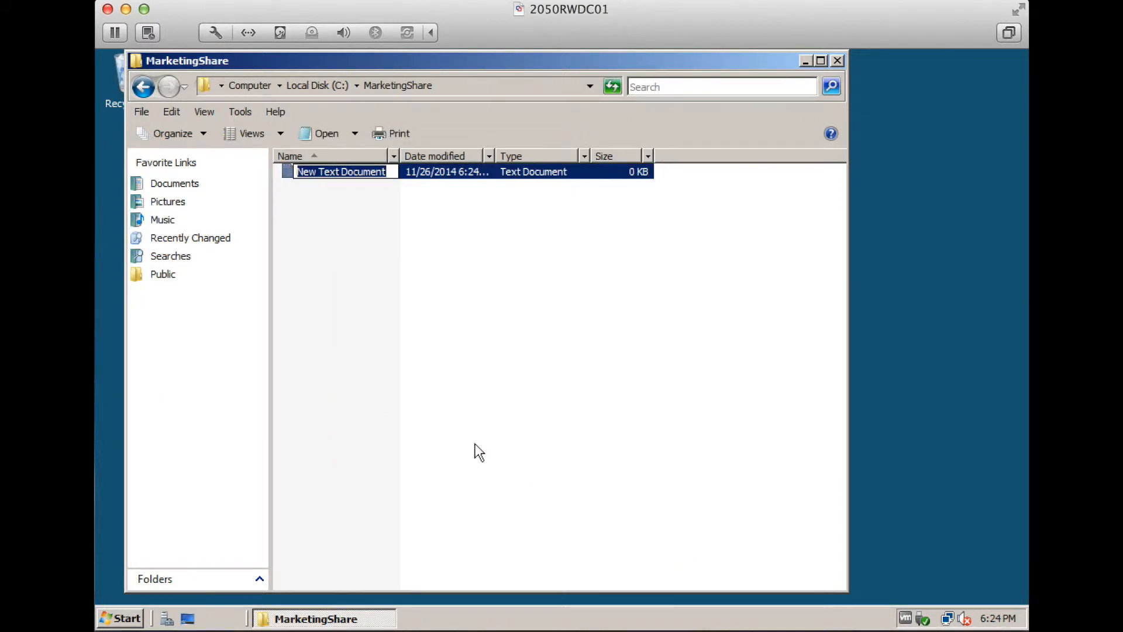
type("Financ")
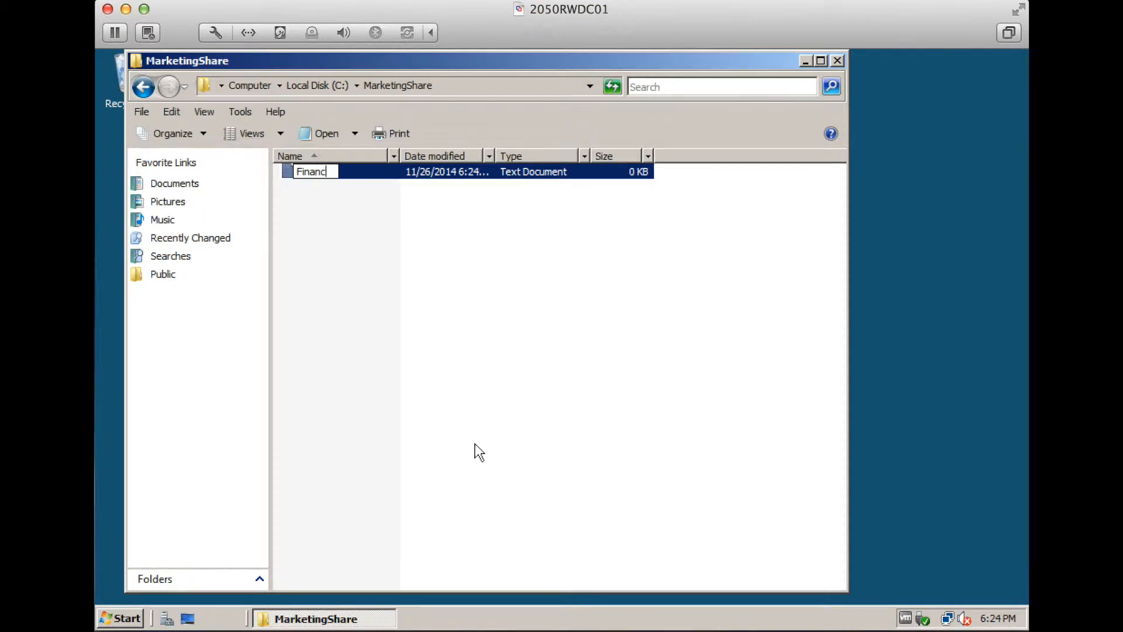
type("ial Information")
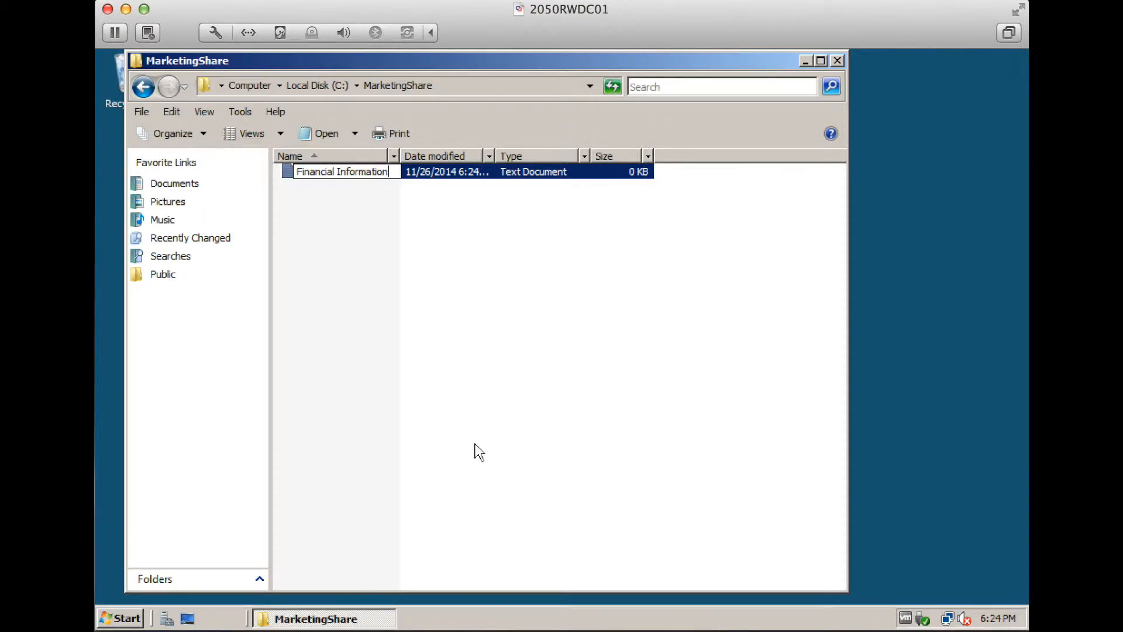
key("Return")
key("Return")
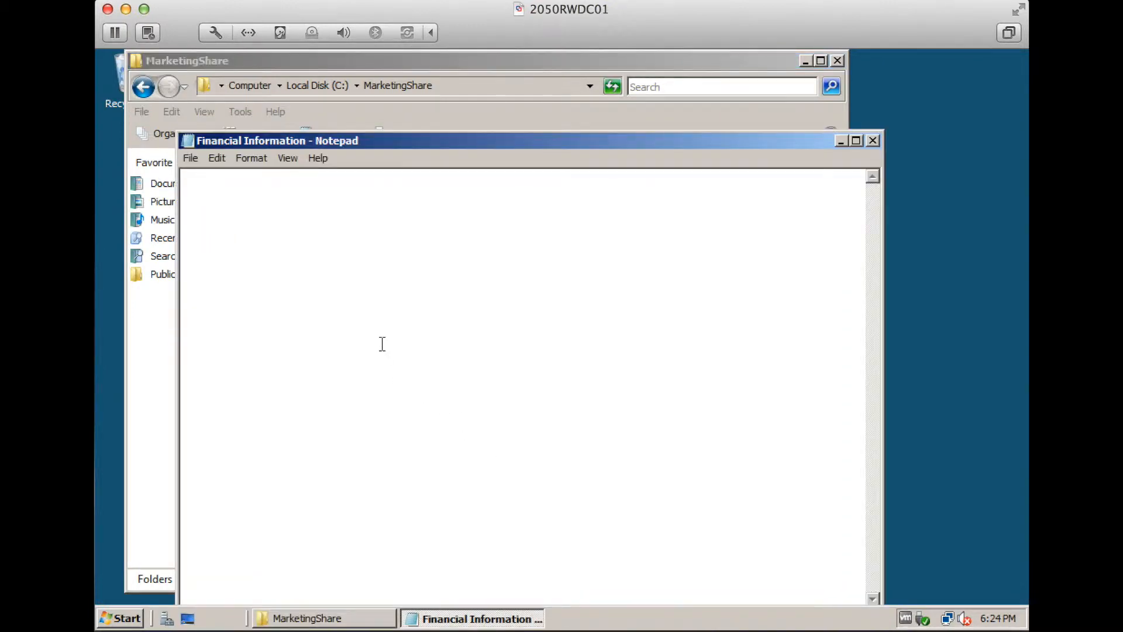
type("T")
left_click(190, 158)
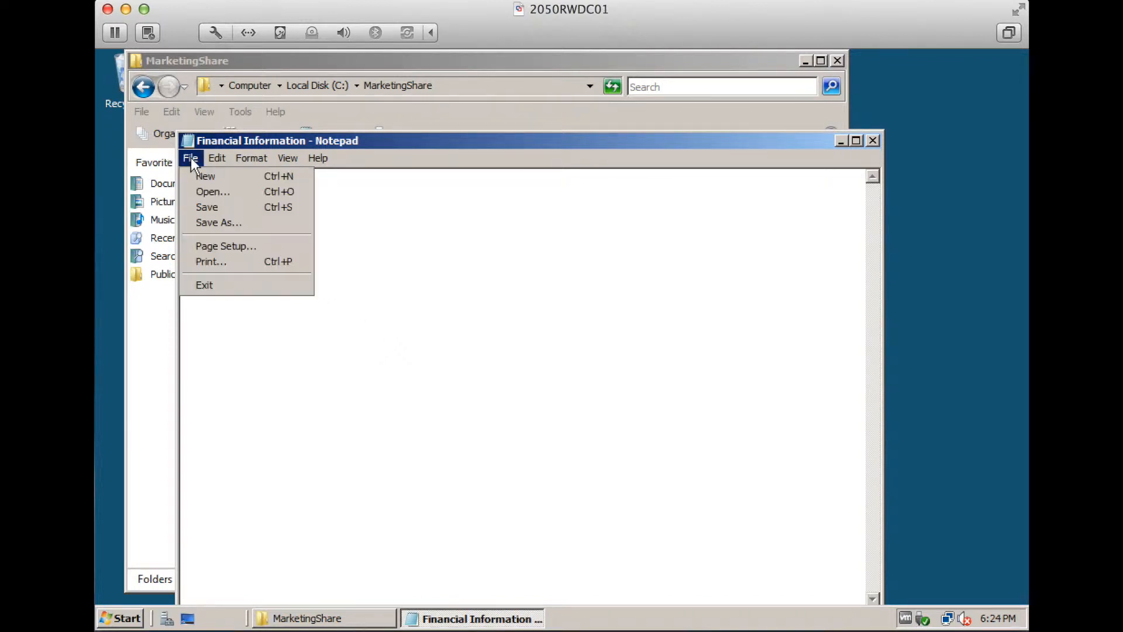
left_click(206, 207)
left_click(871, 141)
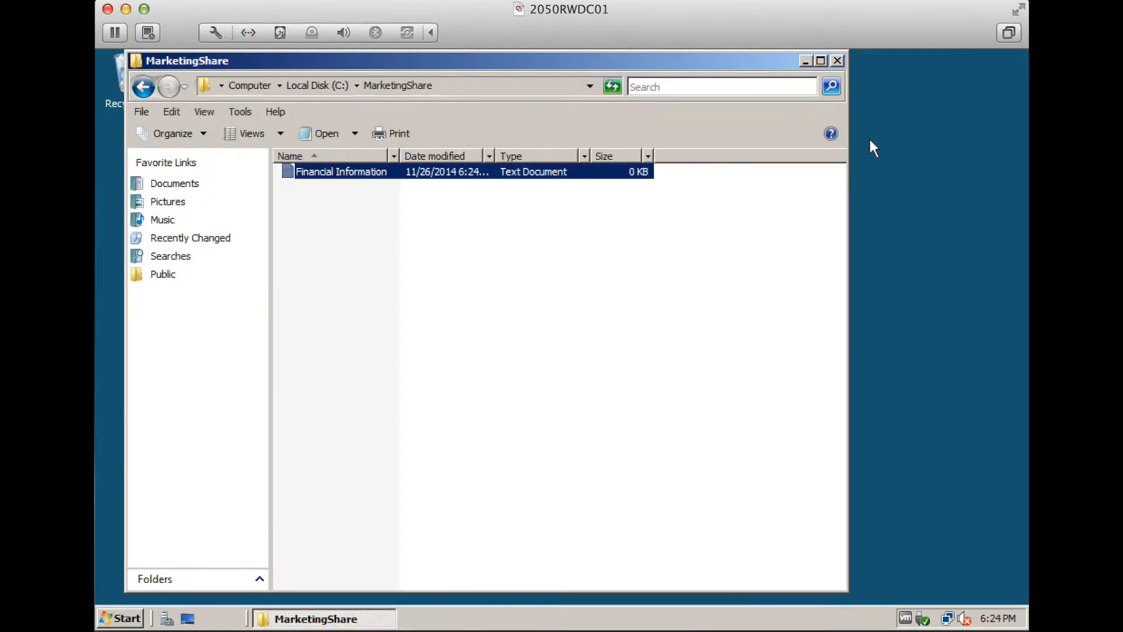
left_click(487, 241)
Add the Marketing group to MarketingShare's sharing list
left_click(143, 86)
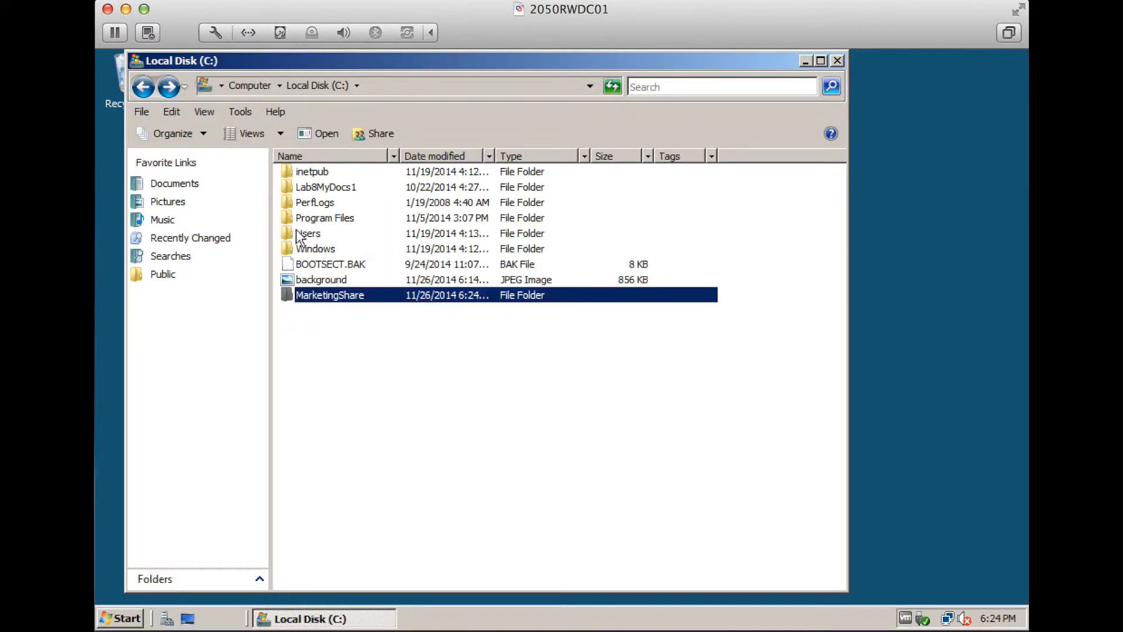
right_click(328, 293)
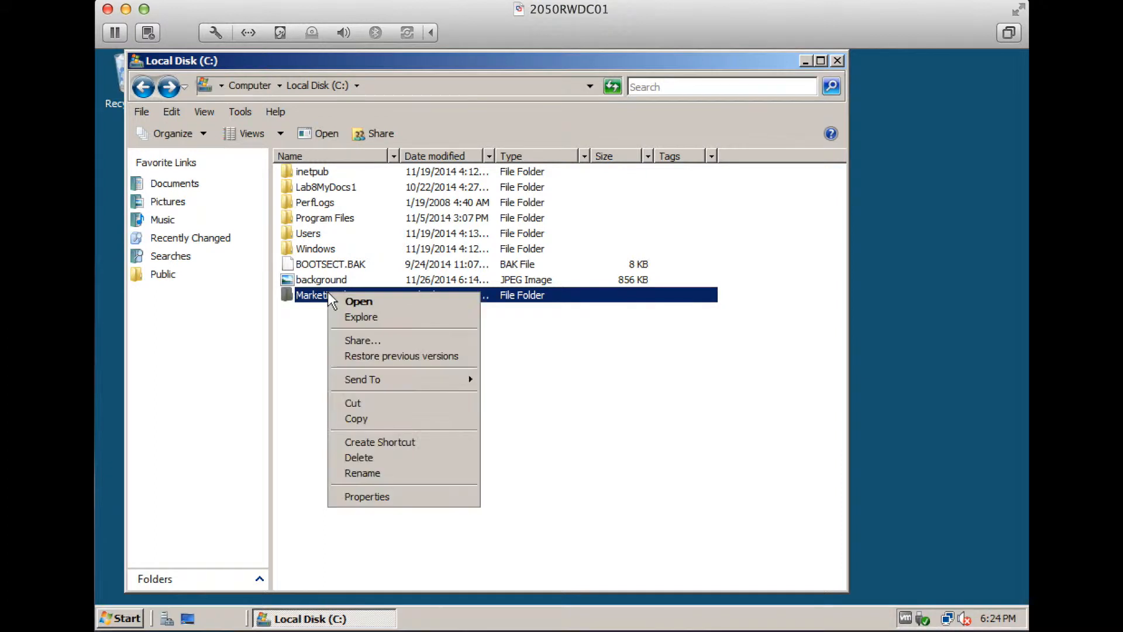
left_click(359, 341)
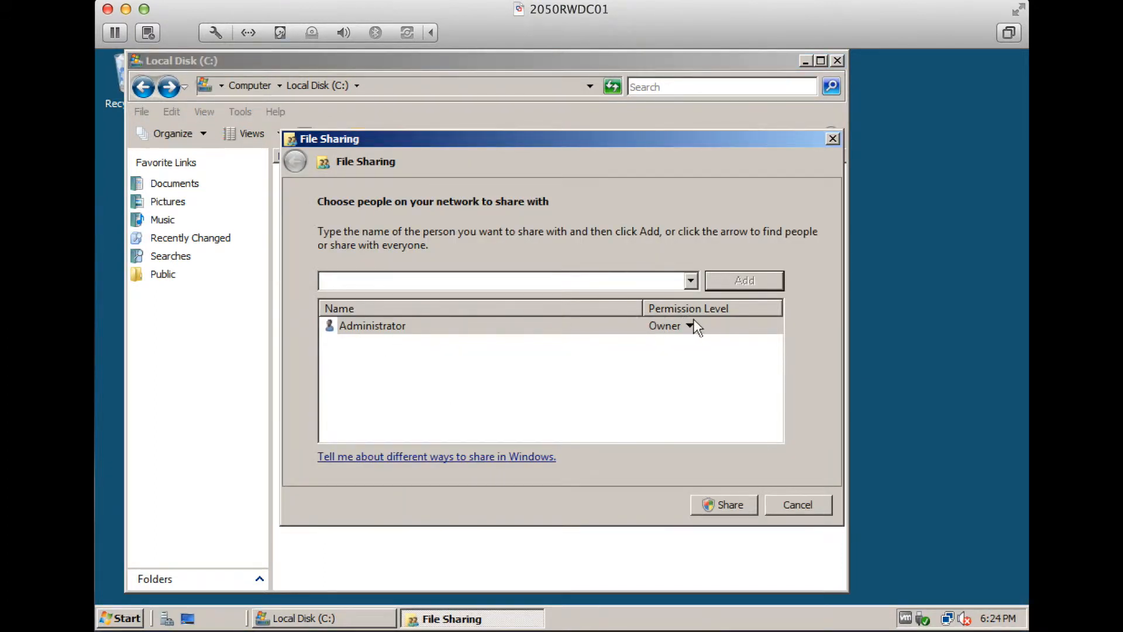
left_click(691, 280)
left_click(691, 280)
left_click(692, 281)
left_click(673, 315)
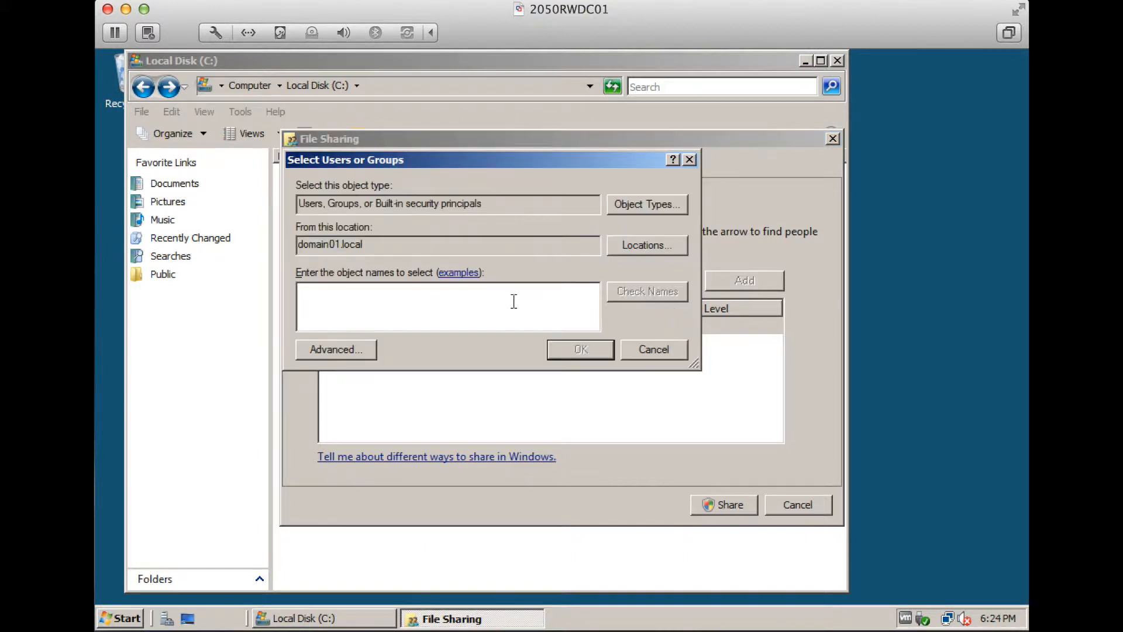
type("Marketing")
left_click(629, 291)
left_click(572, 349)
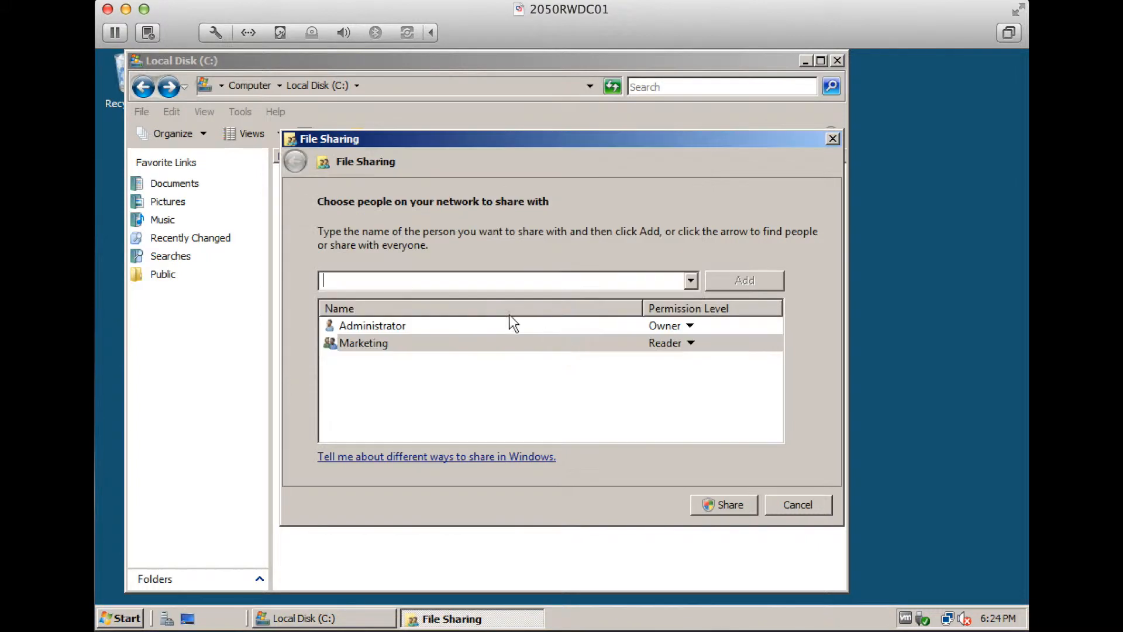
Give Marketing Reader permission and share the folder
left_click(688, 341)
left_click(689, 341)
left_click(688, 341)
left_click(724, 344)
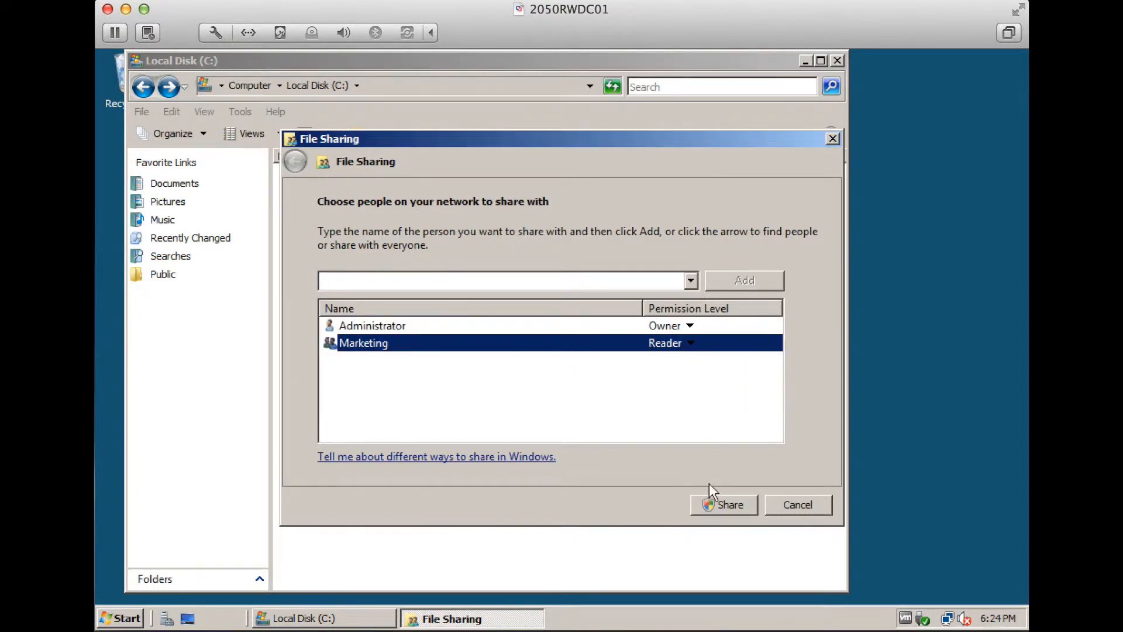
left_click(717, 498)
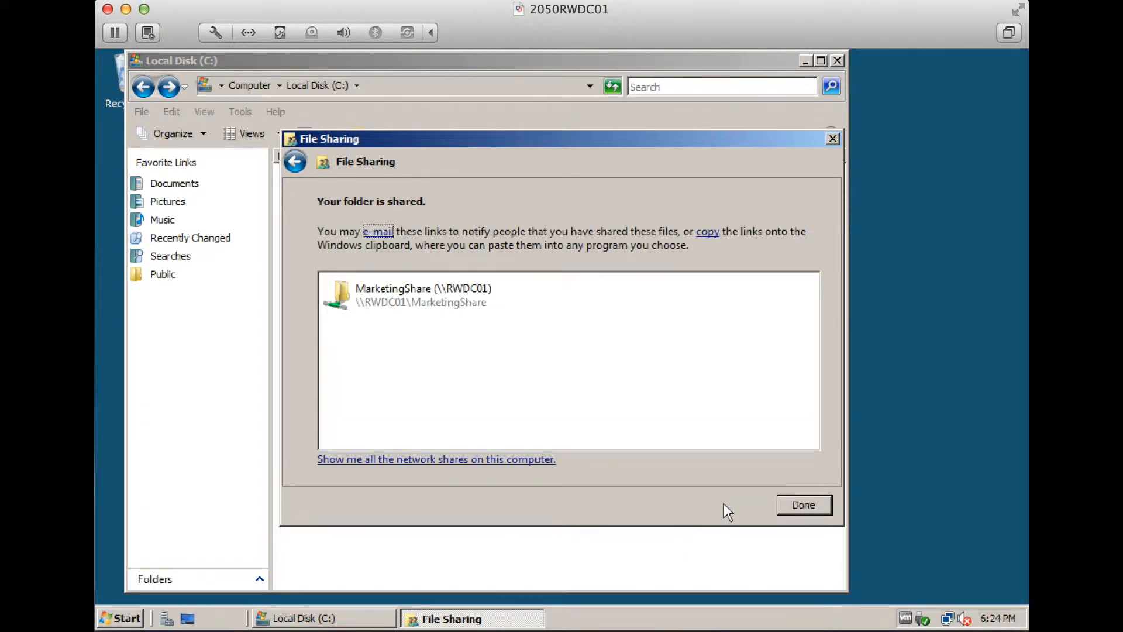
left_click(820, 511)
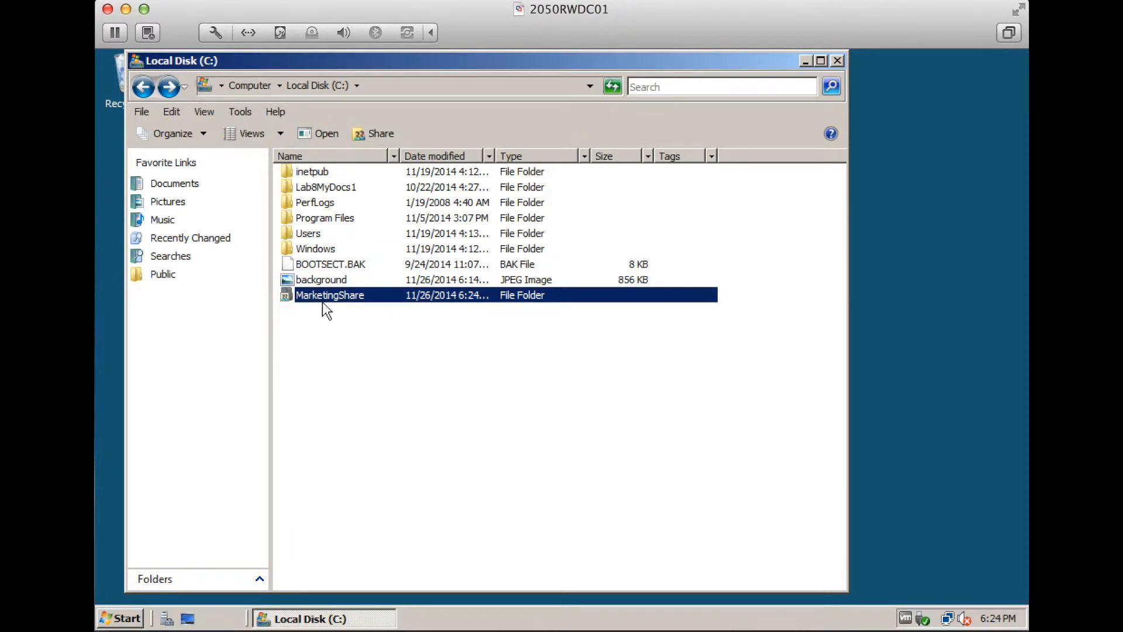
Review MarketingShare's share permissions under Advanced Sharing
right_click(328, 296)
left_click(388, 497)
left_click(404, 207)
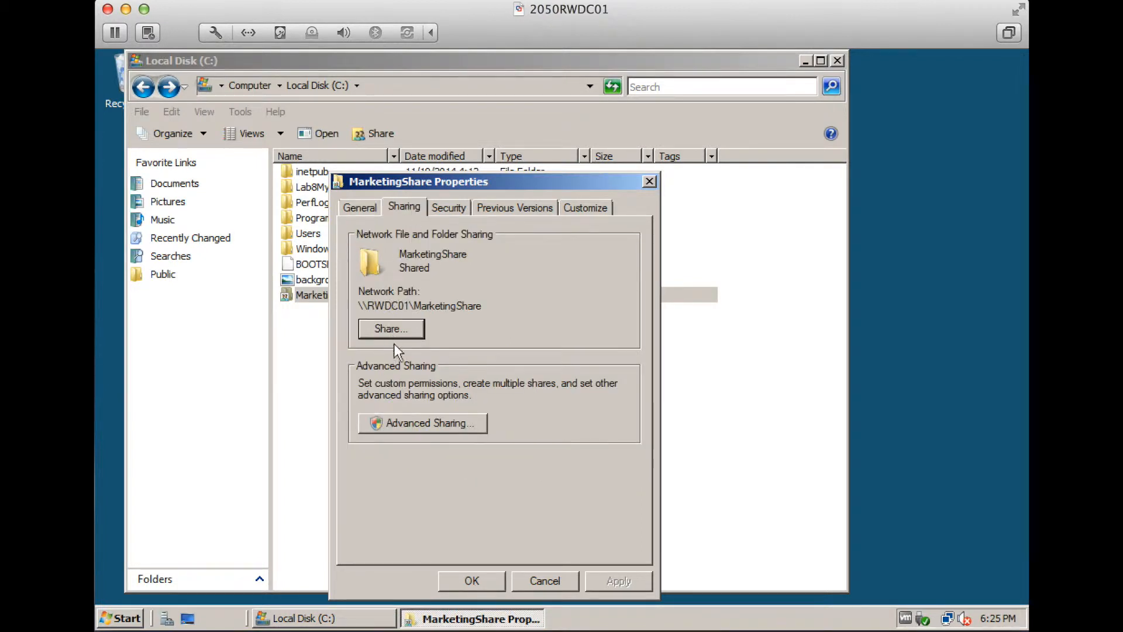
left_click(423, 421)
left_click(396, 445)
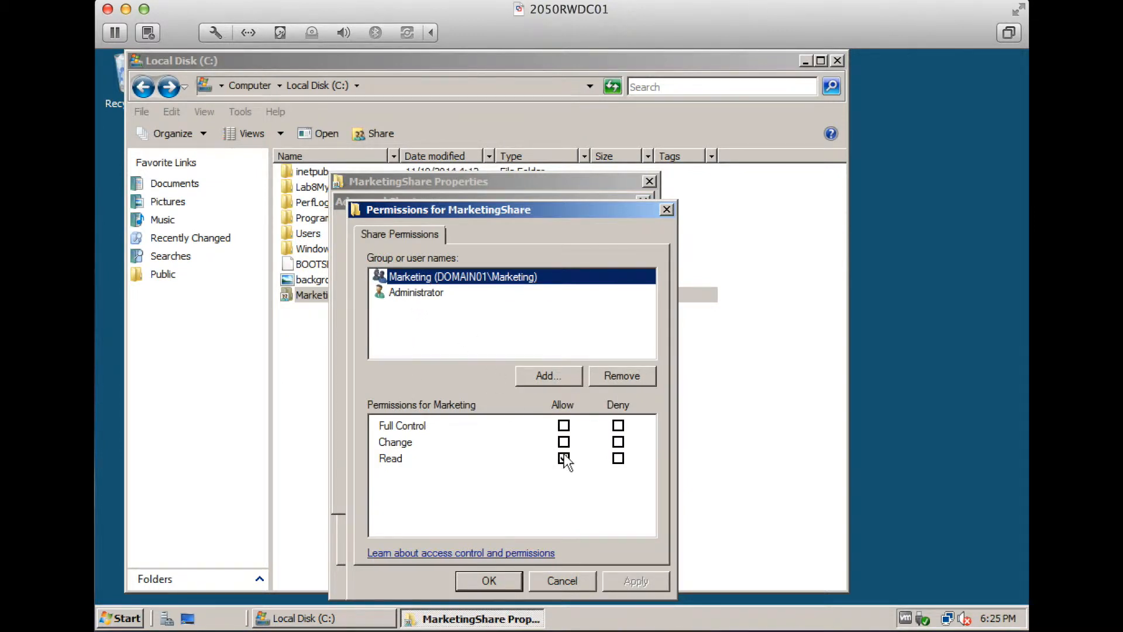
left_click(482, 583)
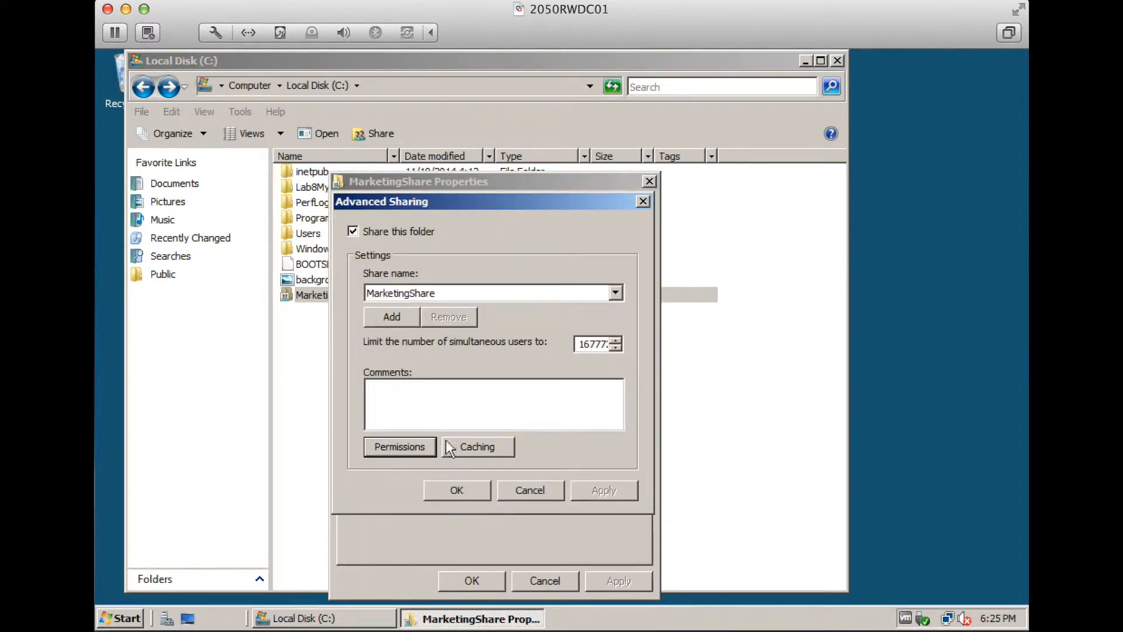
left_click(466, 496)
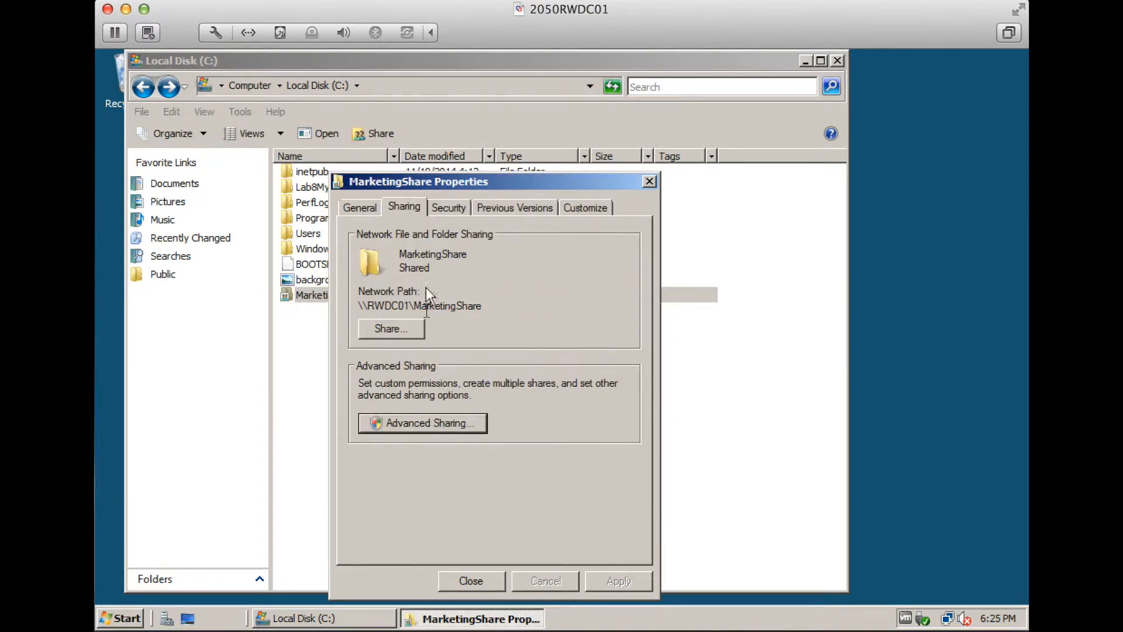
Check Marketing's permissions on the Security tab and bring up Advanced security settings
left_click(443, 206)
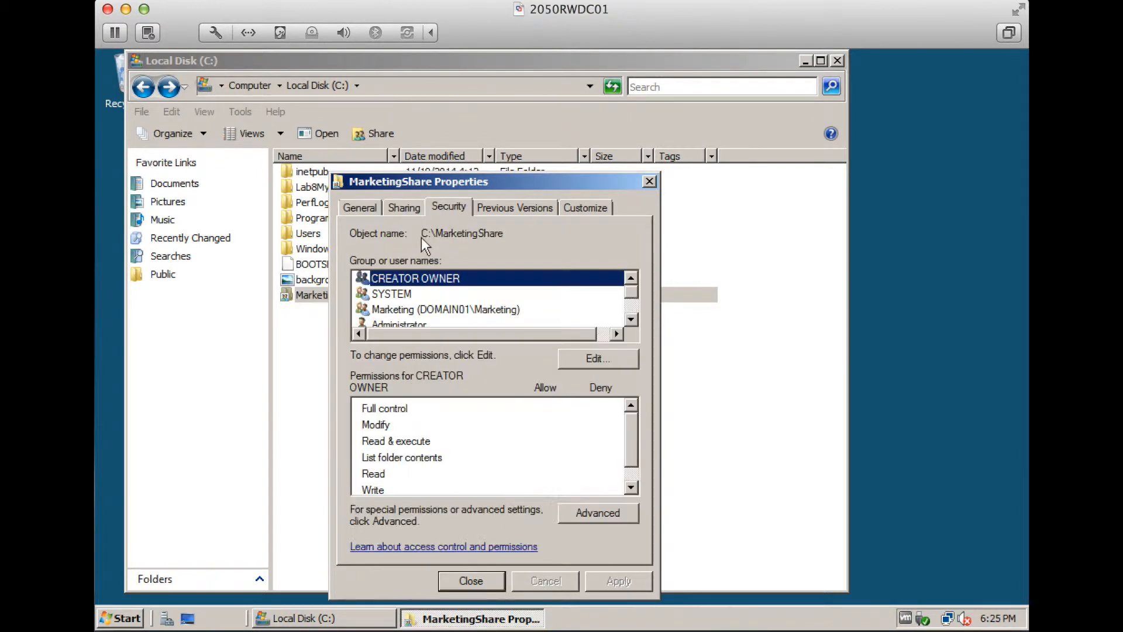
left_click(526, 310)
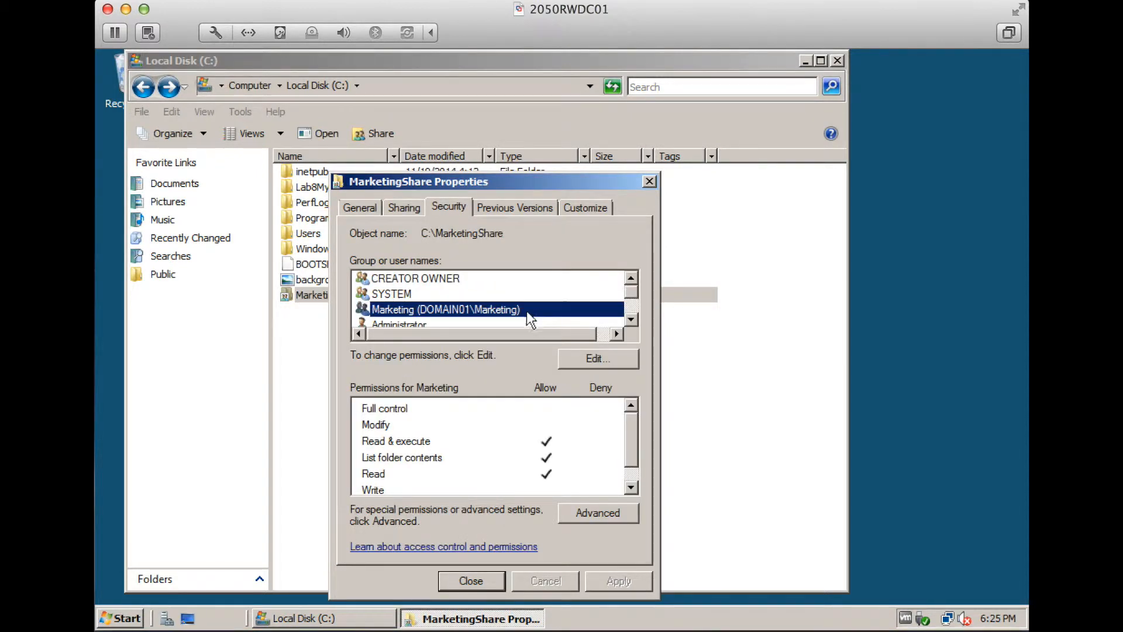
left_click(598, 513)
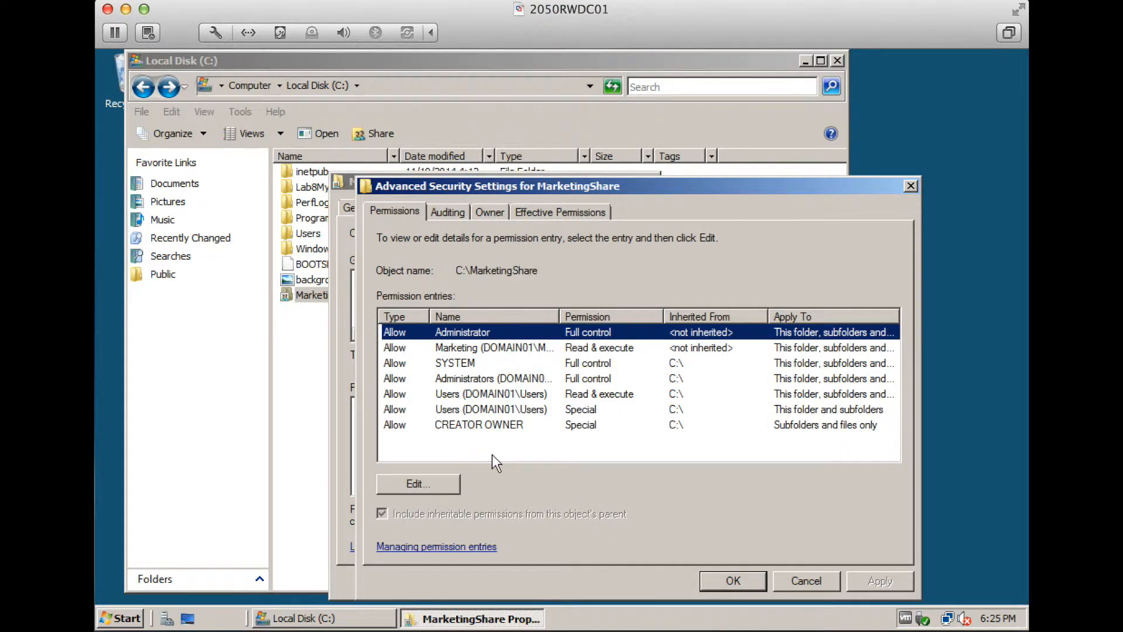
Edit Marketing's entry: clear Traverse folder/execute file, allow Read attributes and Read extended attributes
left_click(440, 482)
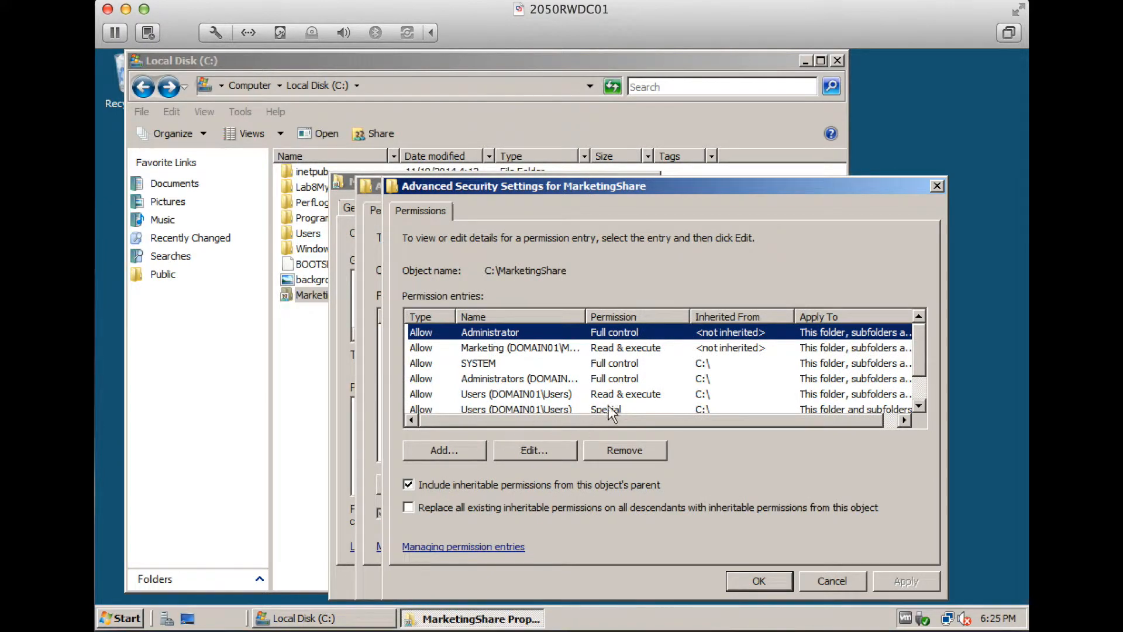
left_click(574, 349)
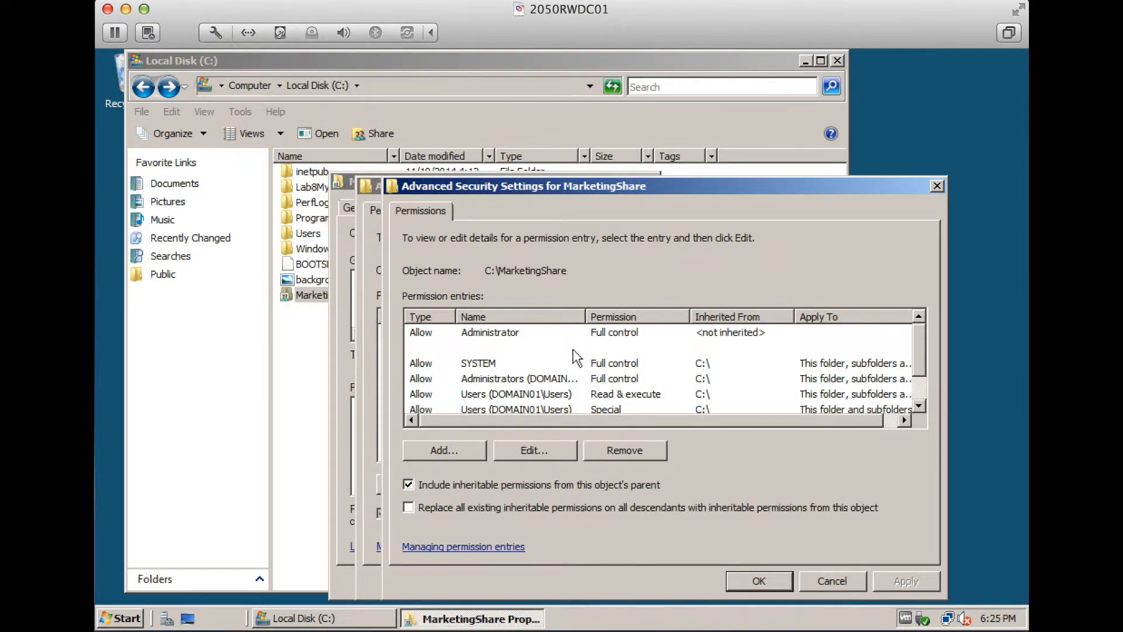
left_click(533, 448)
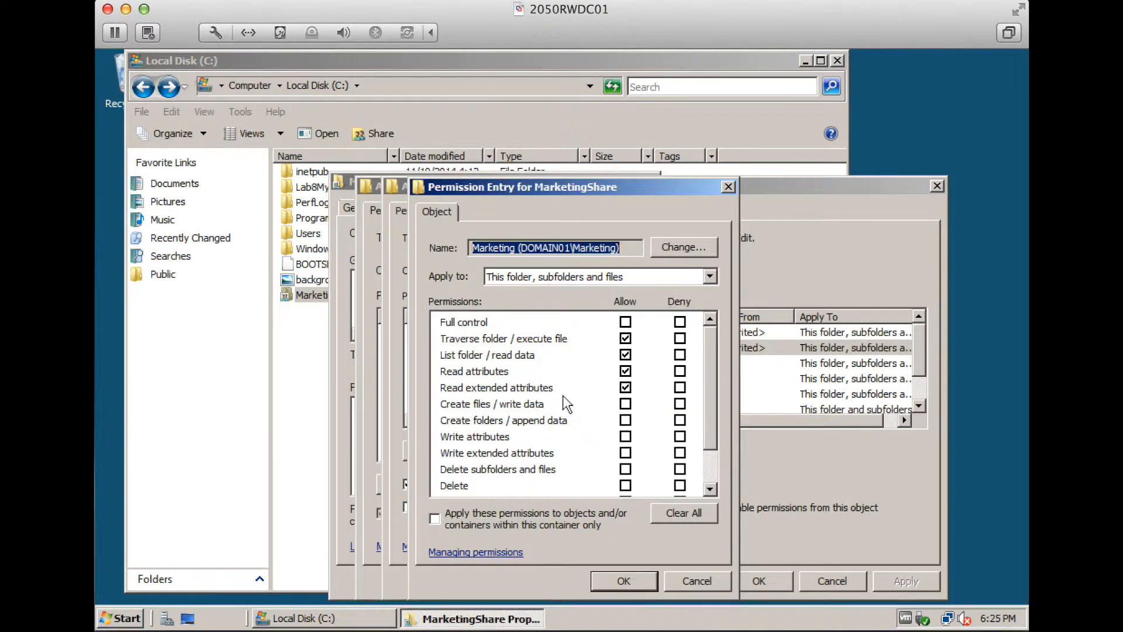
left_click(626, 339)
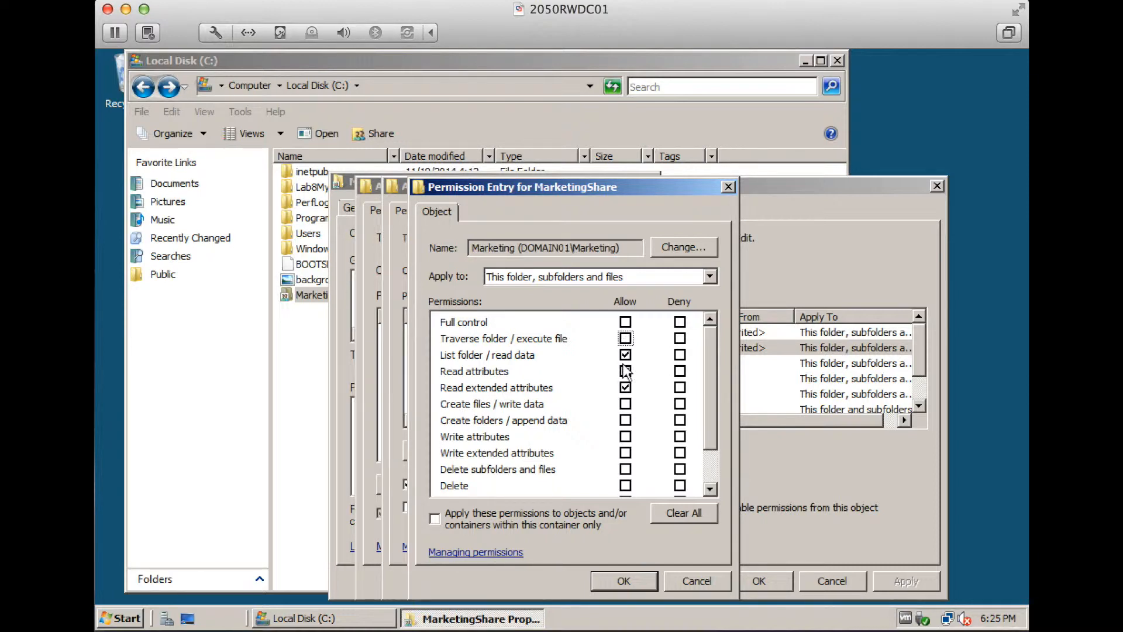
left_click(626, 387)
left_click(625, 371)
left_click(620, 580)
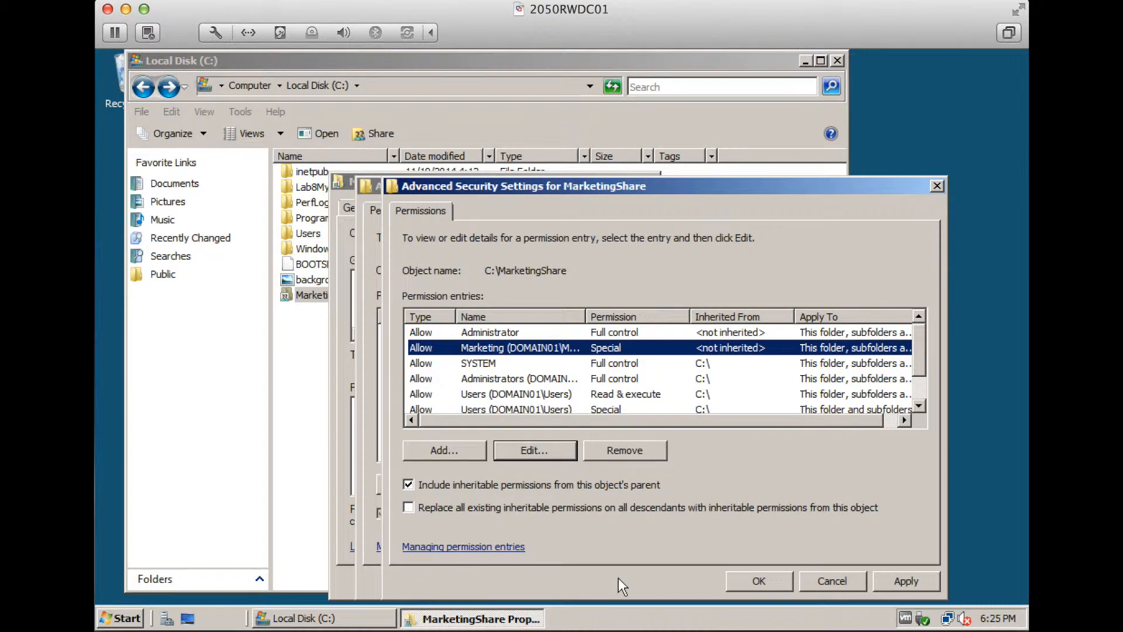
Apply the advanced security changes and close MarketingShare's properties
left_click(740, 579)
left_click(725, 580)
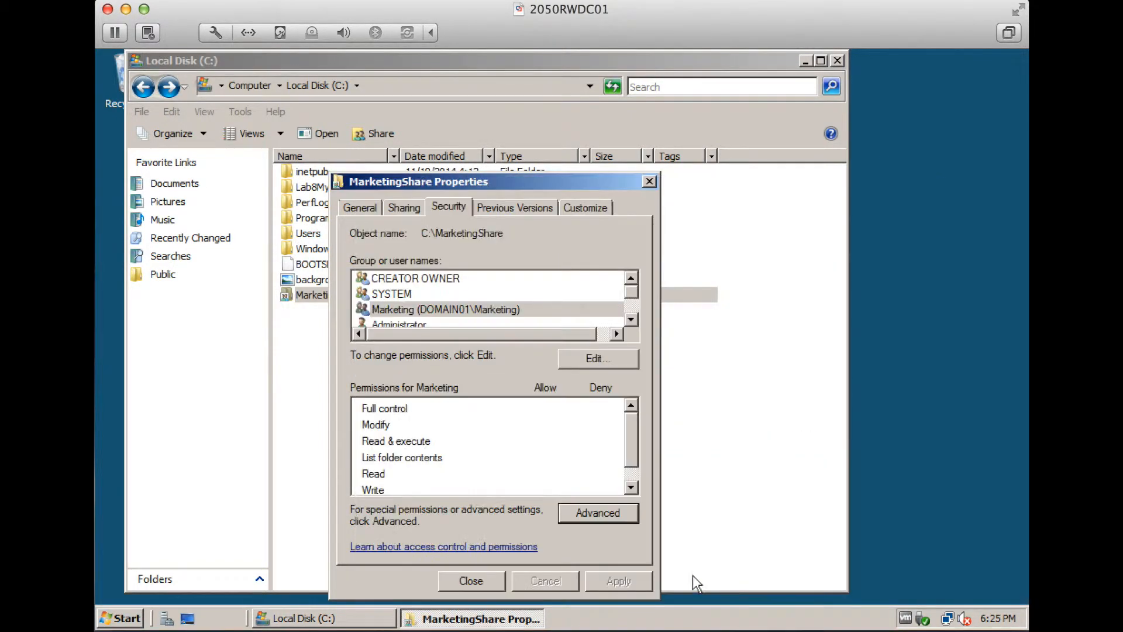
left_click(487, 579)
left_click(447, 476)
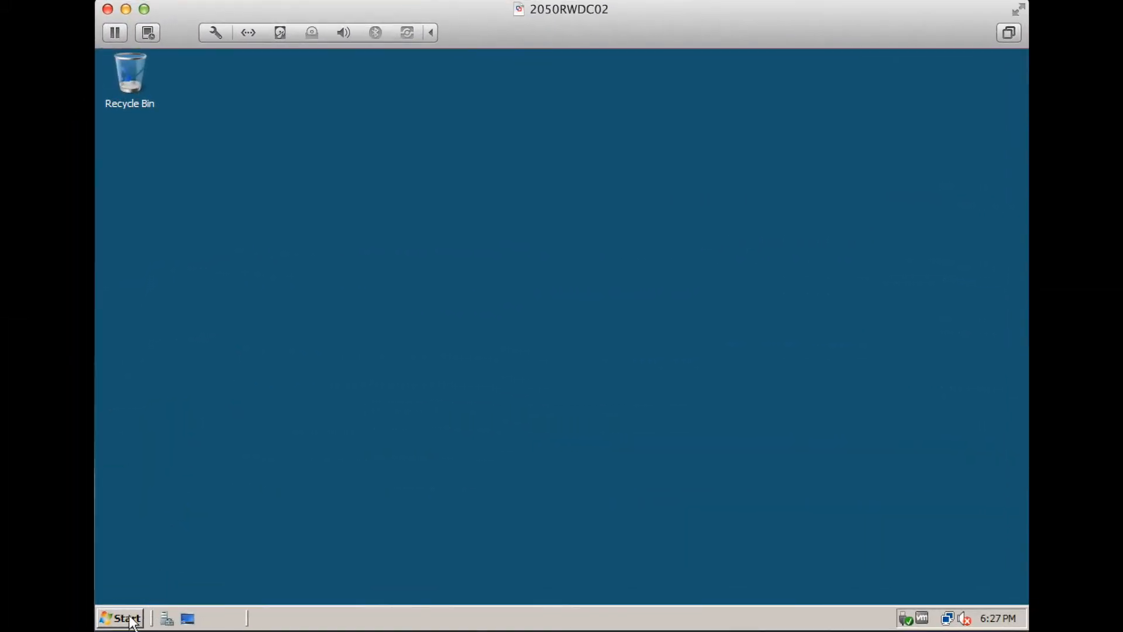
Open \\rwdc01\marketingshare from Start Search
left_click(120, 619)
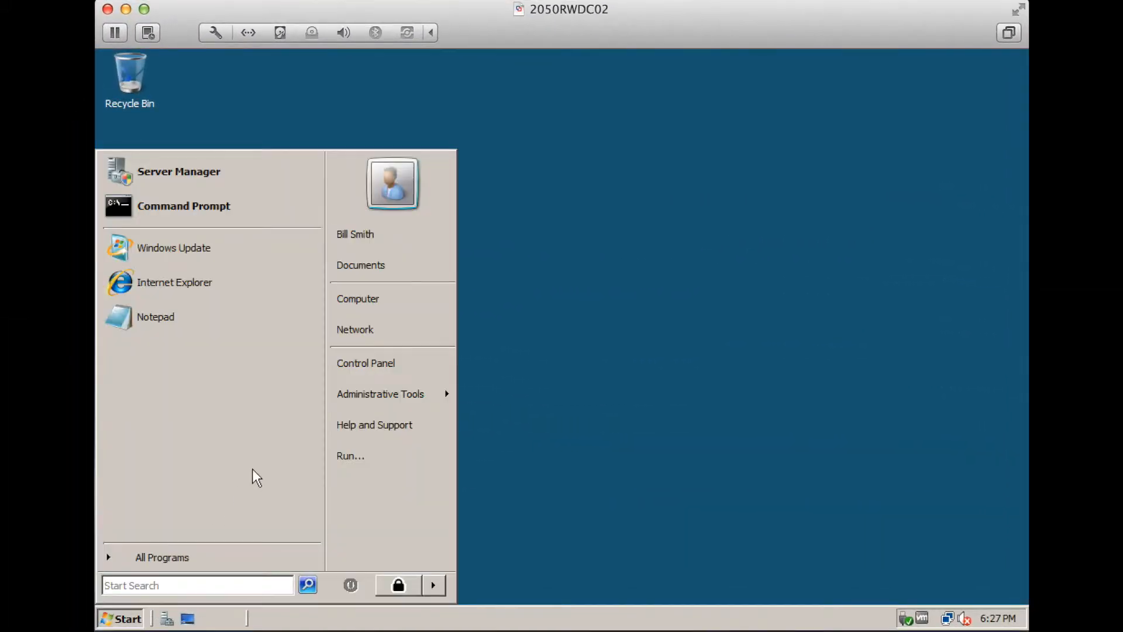
left_click(195, 585)
type("\\\\rwdc01")
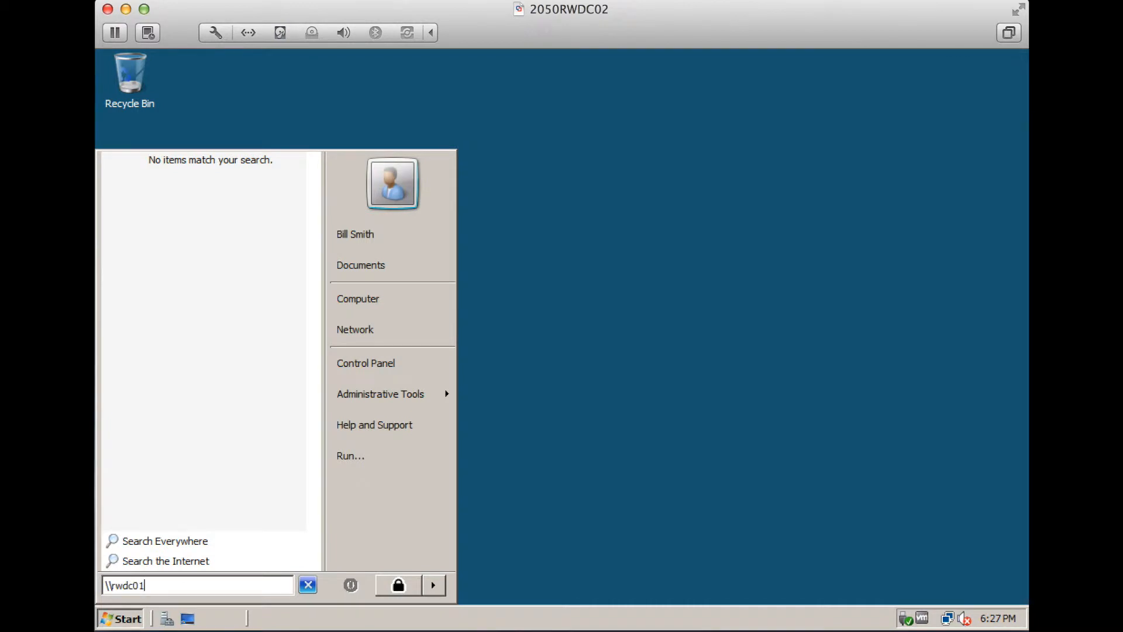
type("\\marketin")
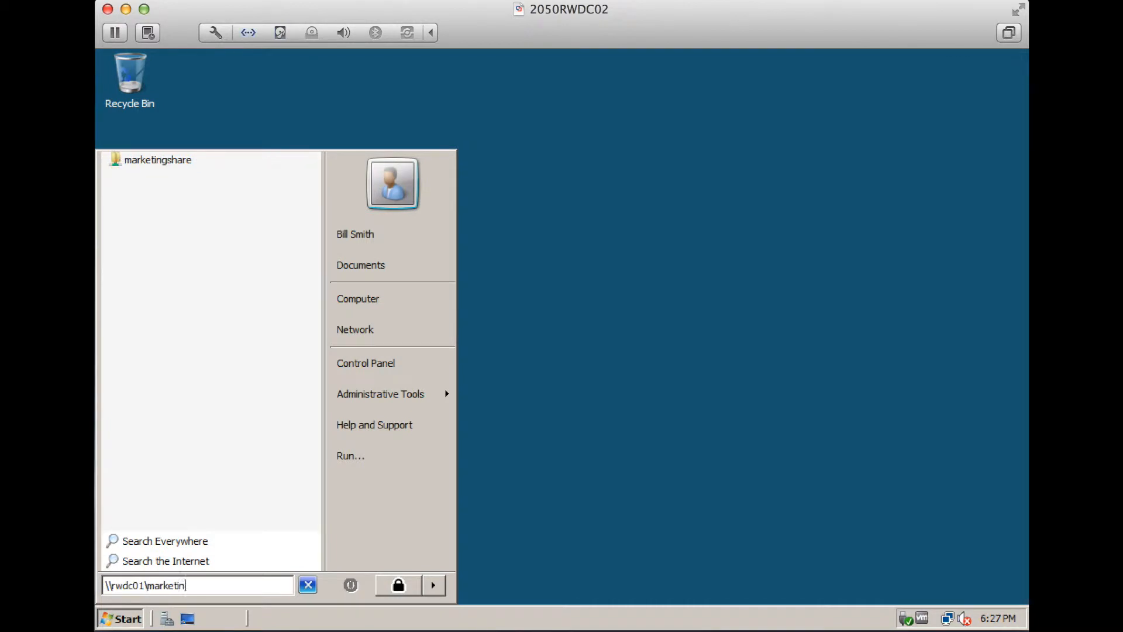
type("gshare")
key("Return")
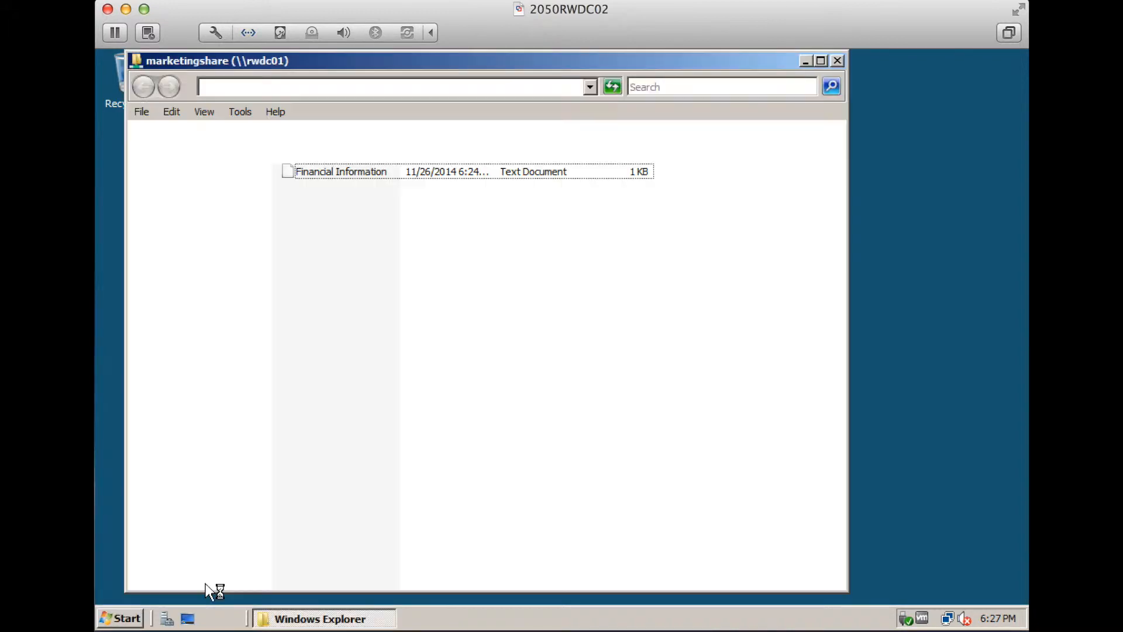
Open Financial Information and add a line saying it was entered from the user's account
double_click(366, 171)
key("End")
key("Return")
key("Return")
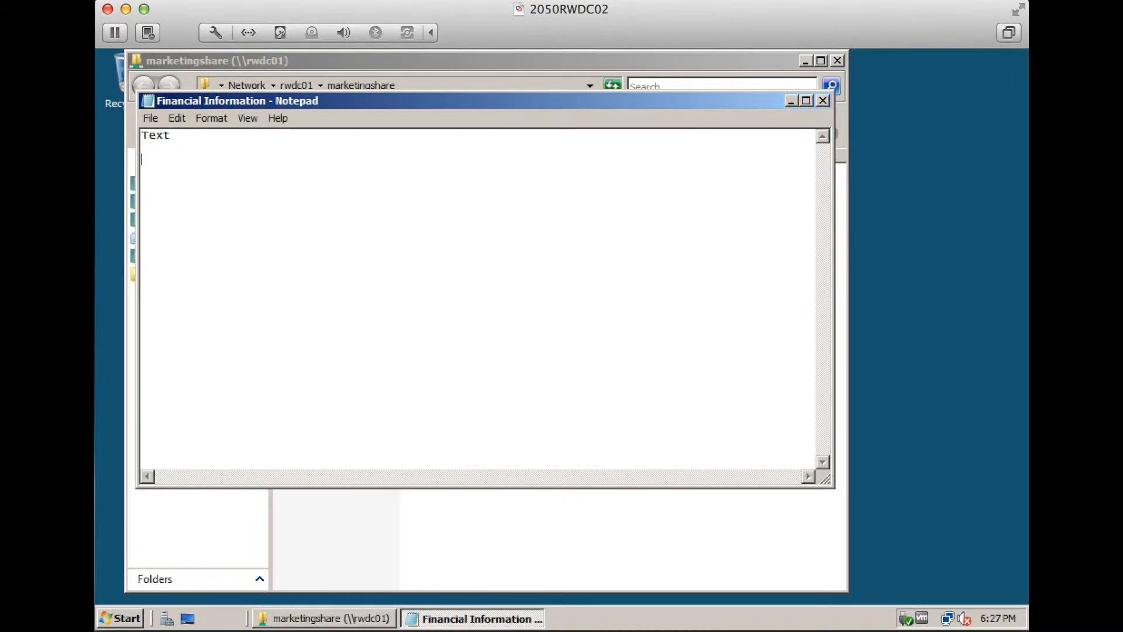
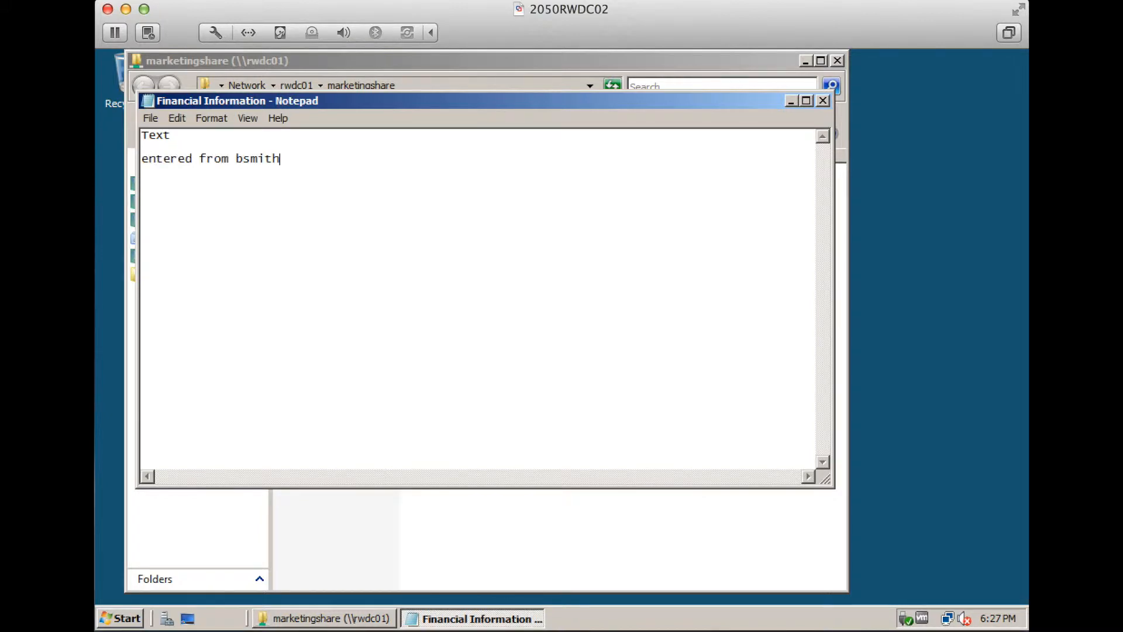
type(" user accound")
key("BackSpace")
type("t")
Attempt to save to the share, dismiss the access errors, and close Notepad without saving
left_click(151, 118)
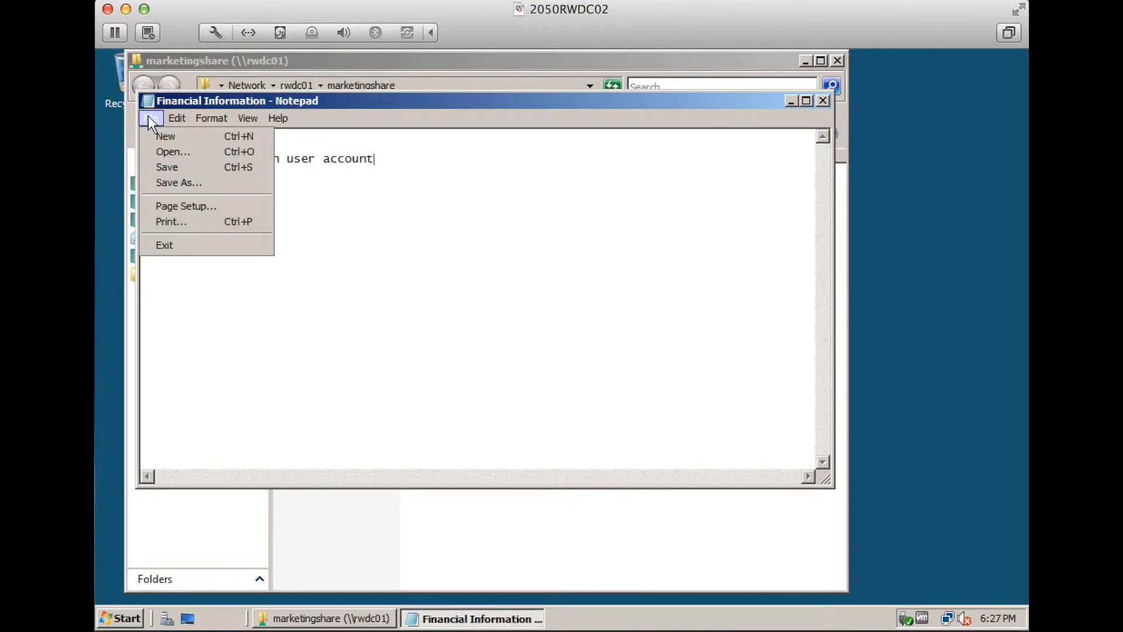
left_click(169, 168)
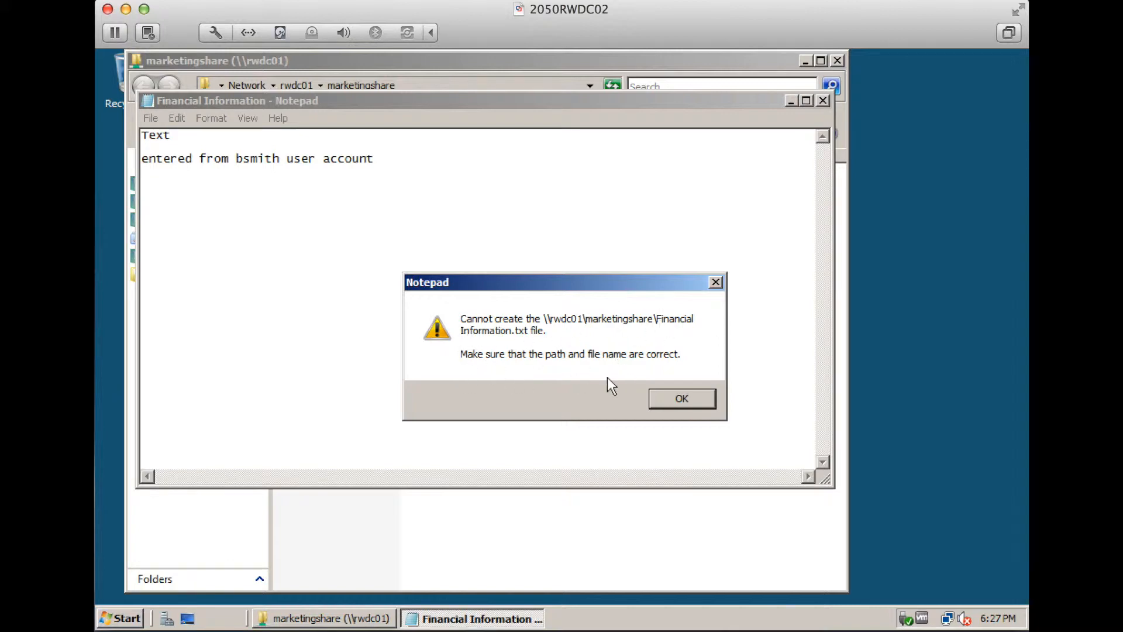
left_click(679, 399)
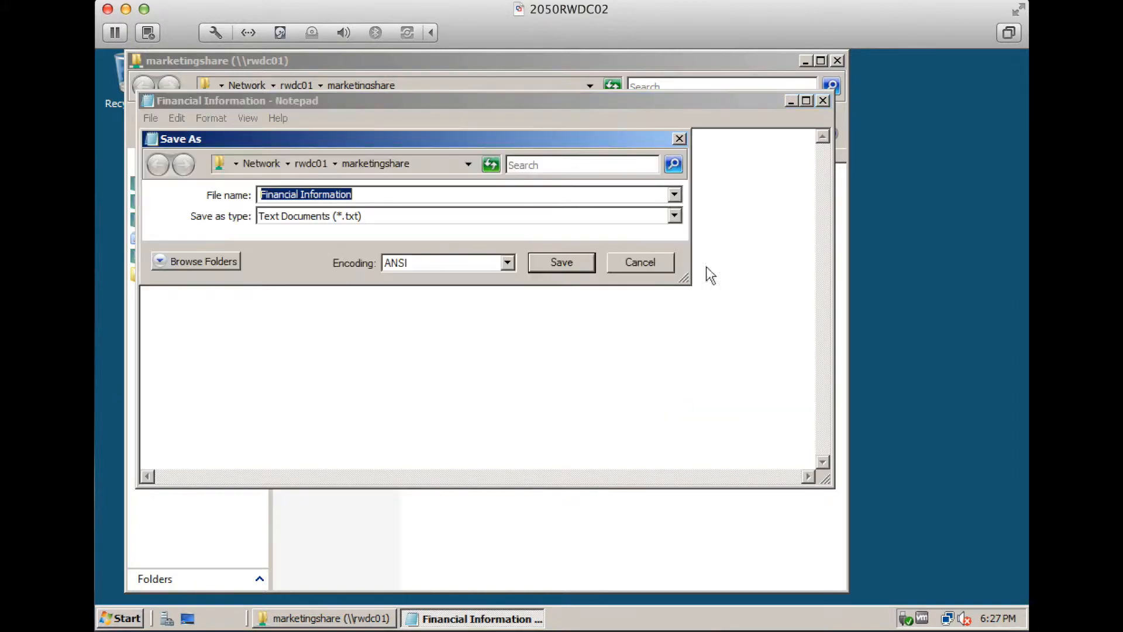
left_click(641, 262)
left_click(823, 101)
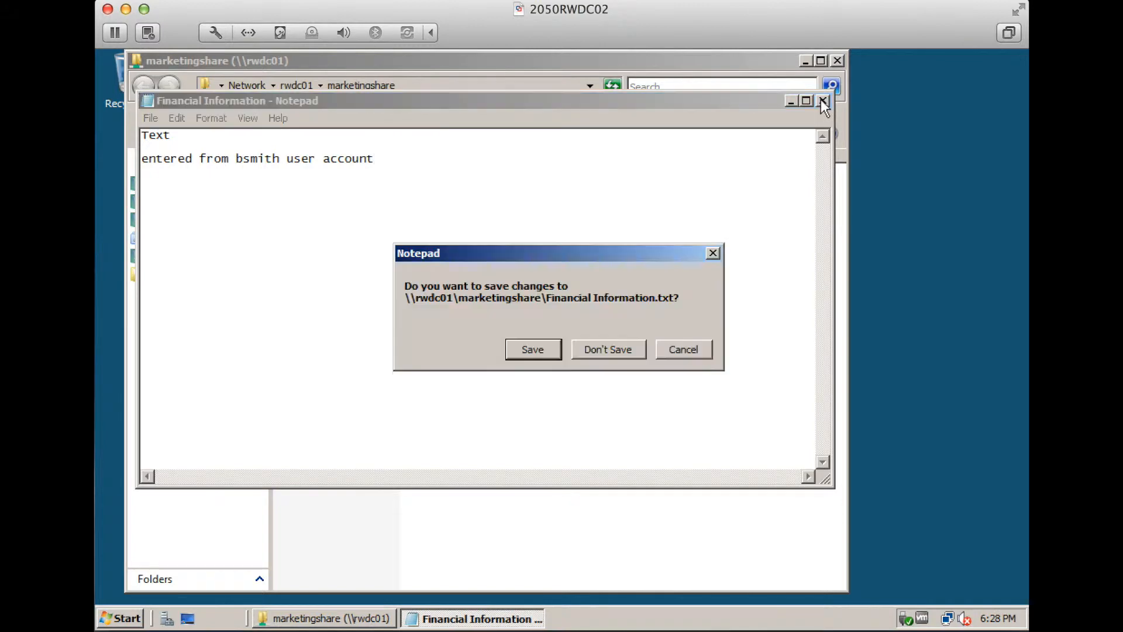
left_click(555, 350)
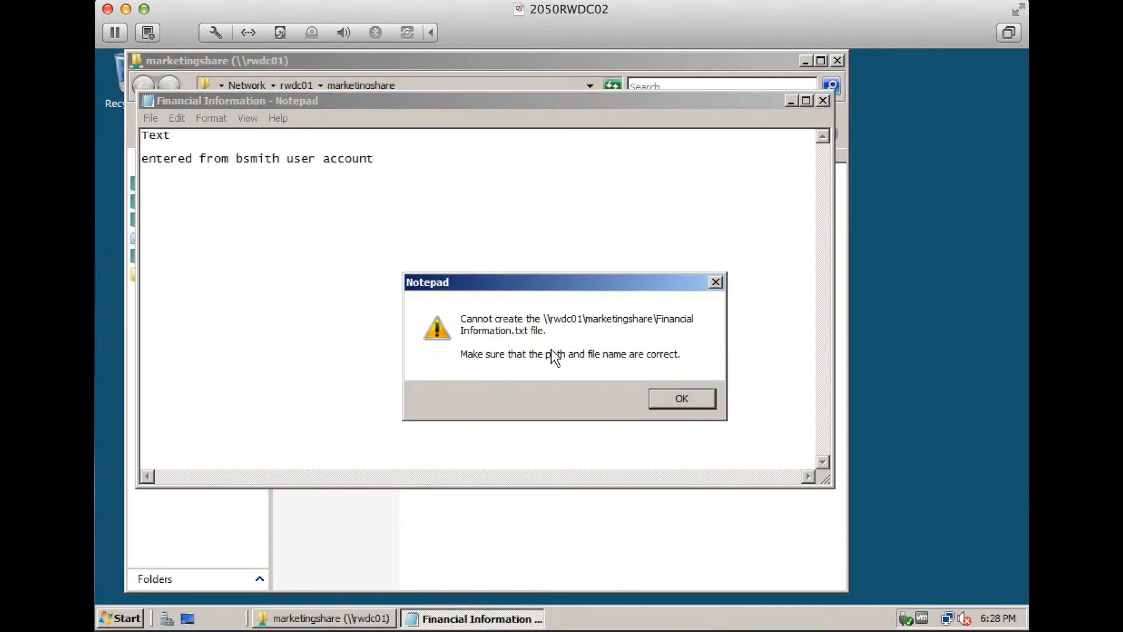
left_click(667, 399)
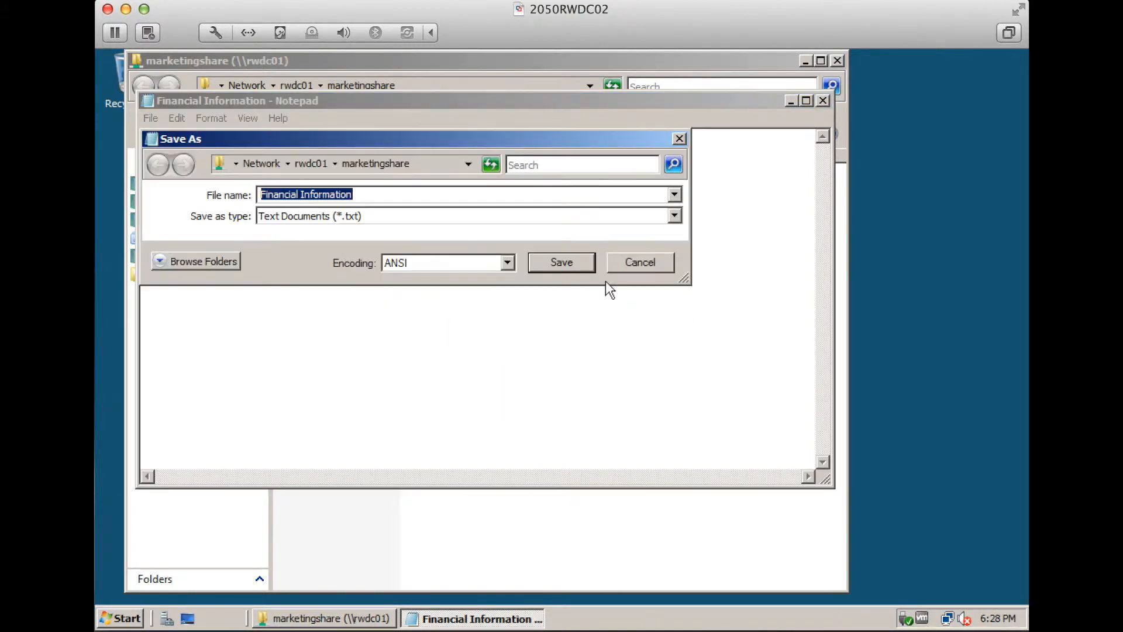
left_click(660, 260)
left_click(822, 100)
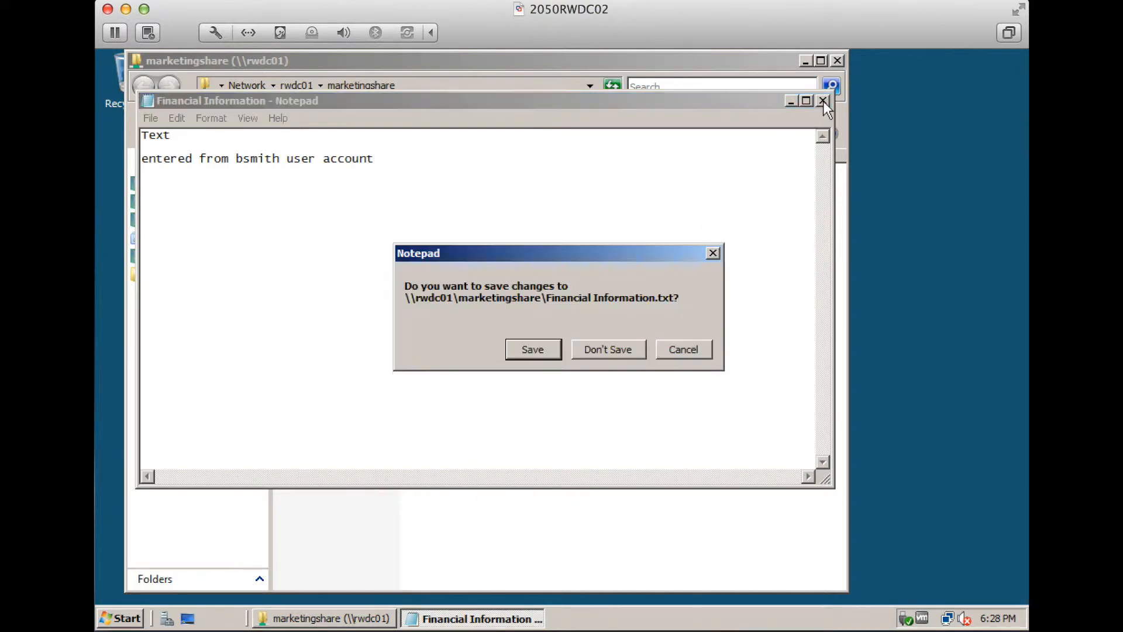
left_click(610, 348)
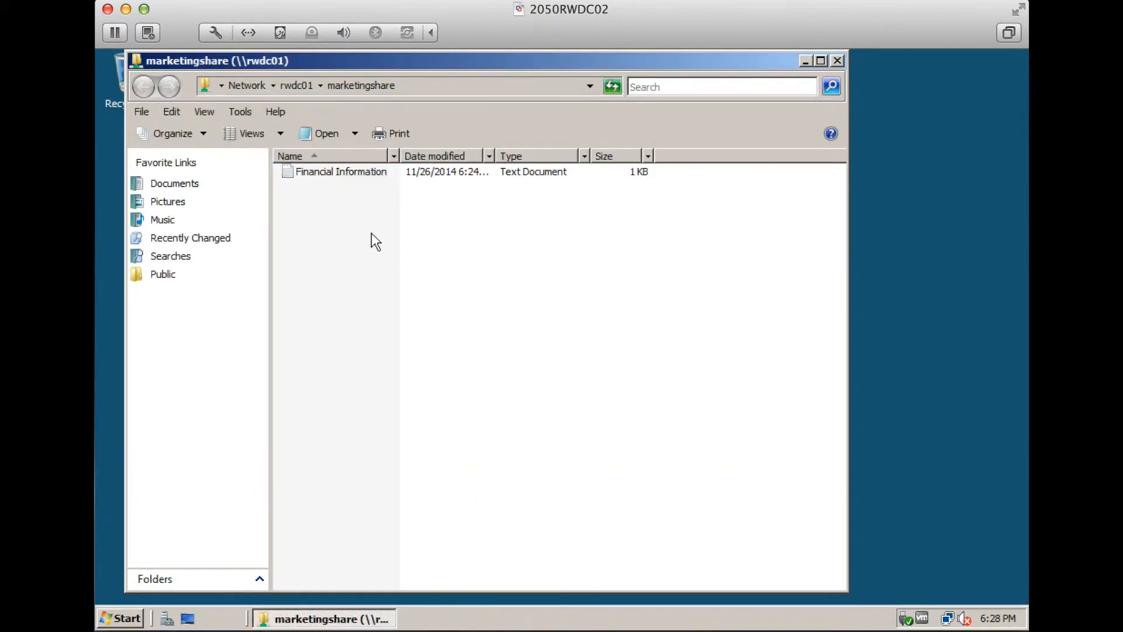
Try to create a new text document in marketingshare and dismiss the Access Denied error
right_click(336, 197)
mouse_move(444, 352)
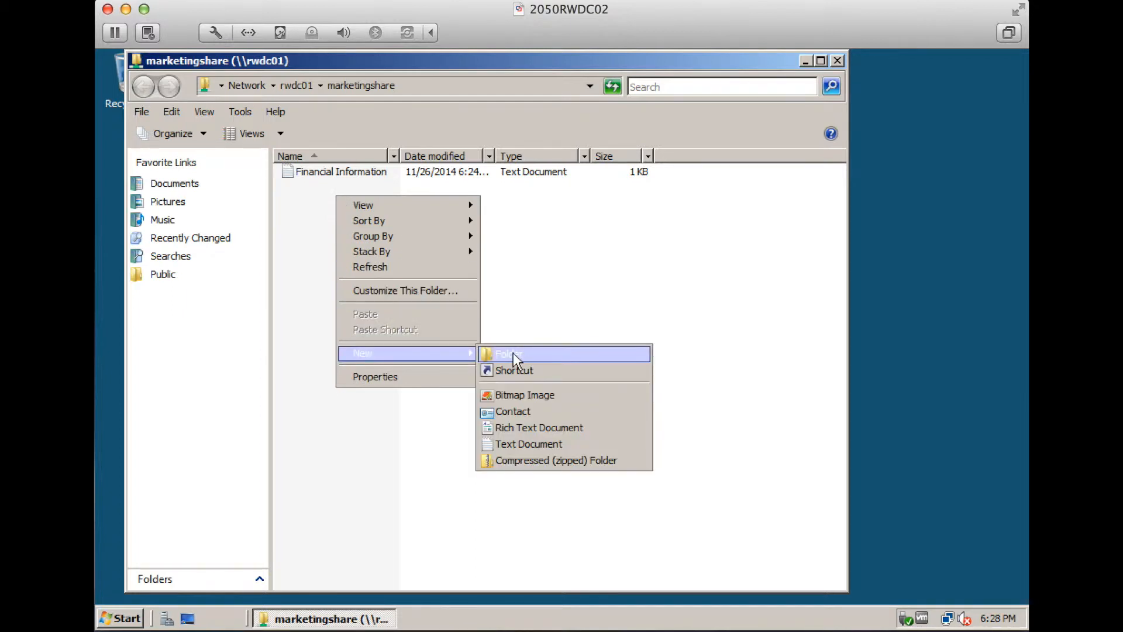
left_click(546, 441)
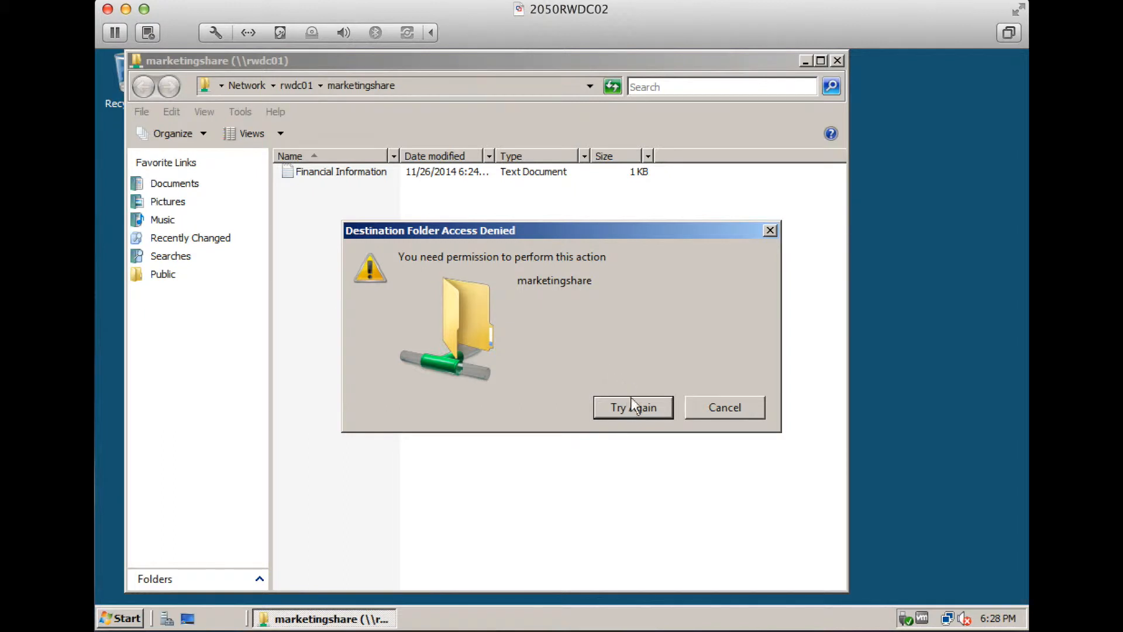
left_click(714, 405)
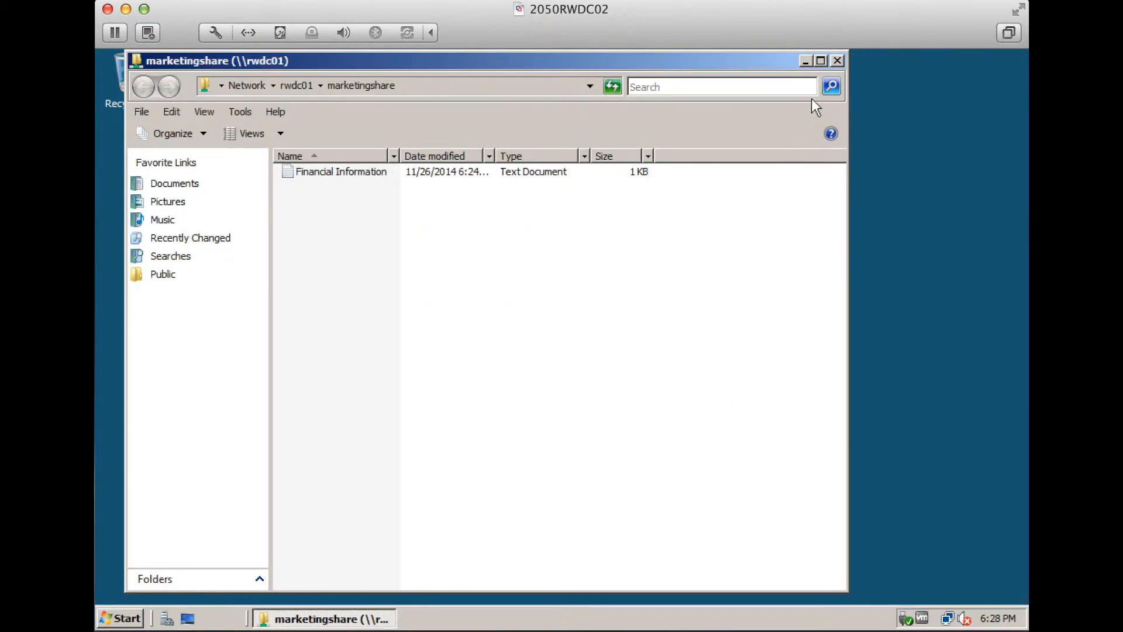
Close the marketingshare window and log off the current user
left_click(838, 63)
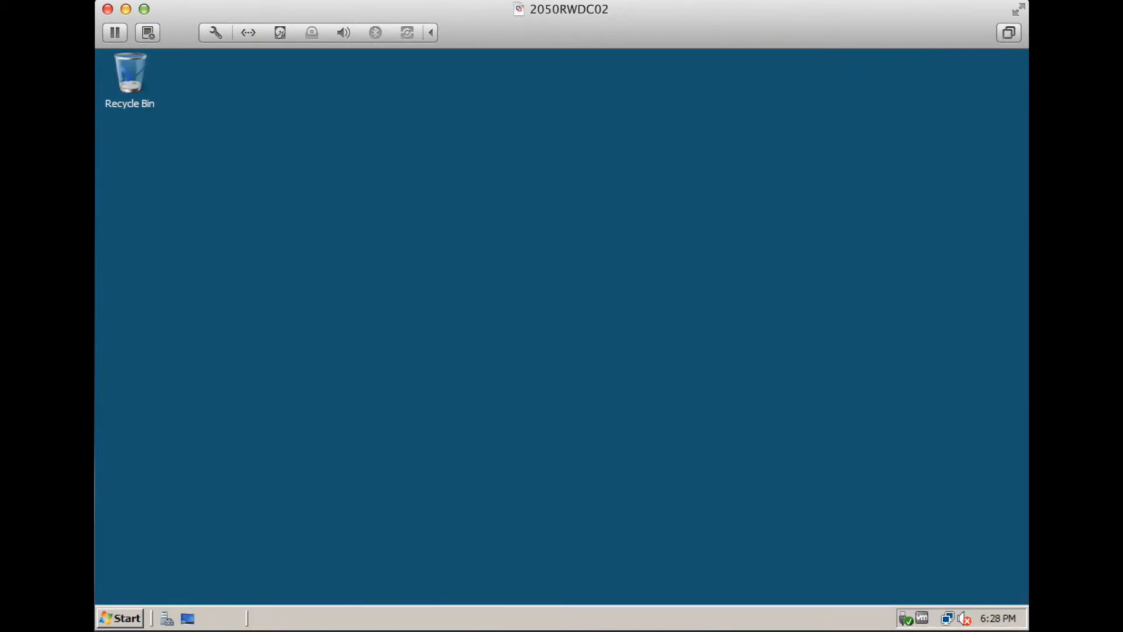
left_click(126, 627)
left_click(433, 585)
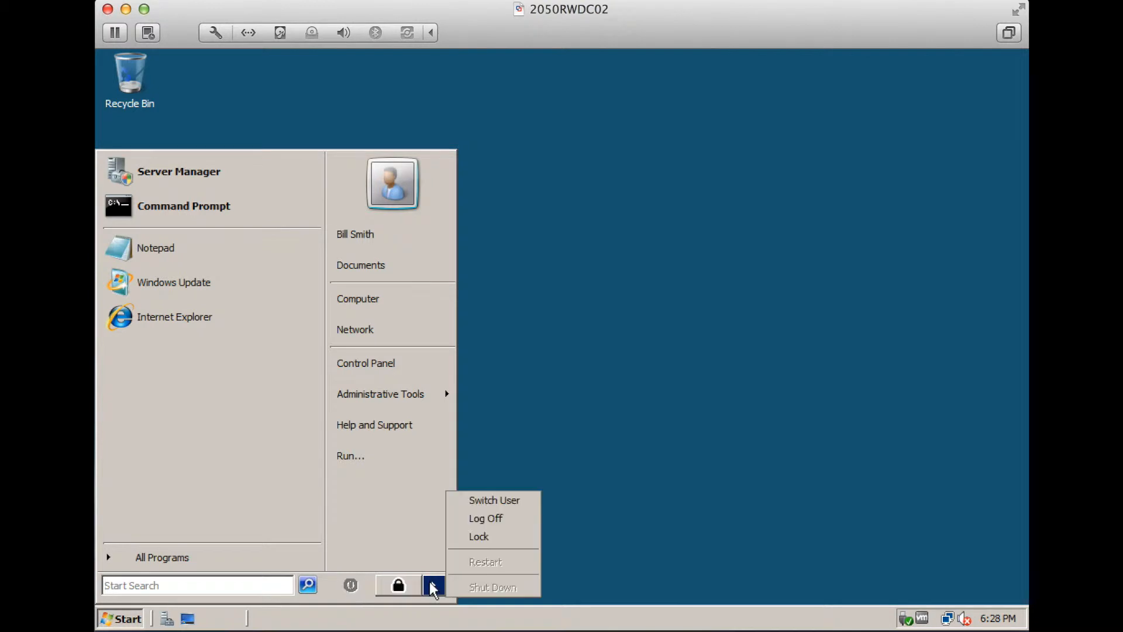
left_click(482, 520)
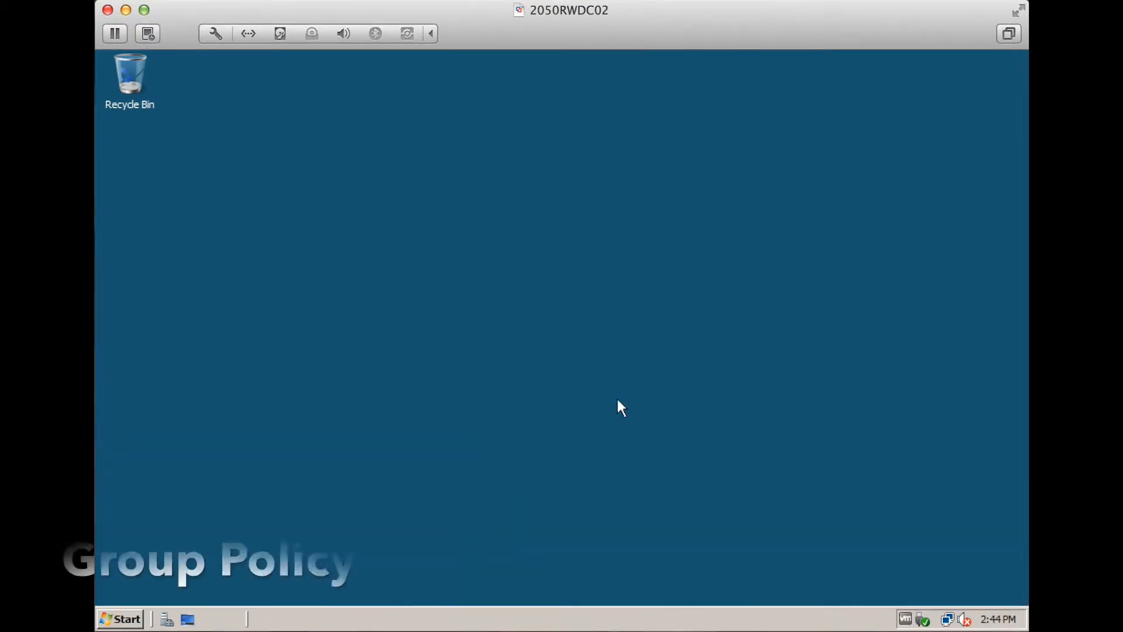
left_click(120, 619)
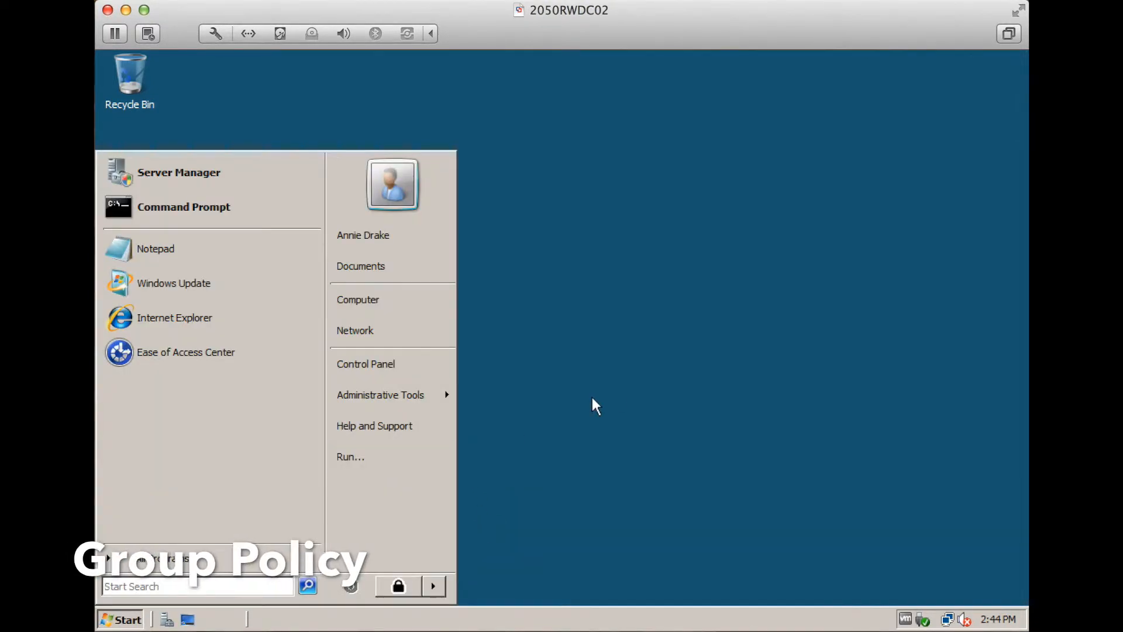
left_click(636, 380)
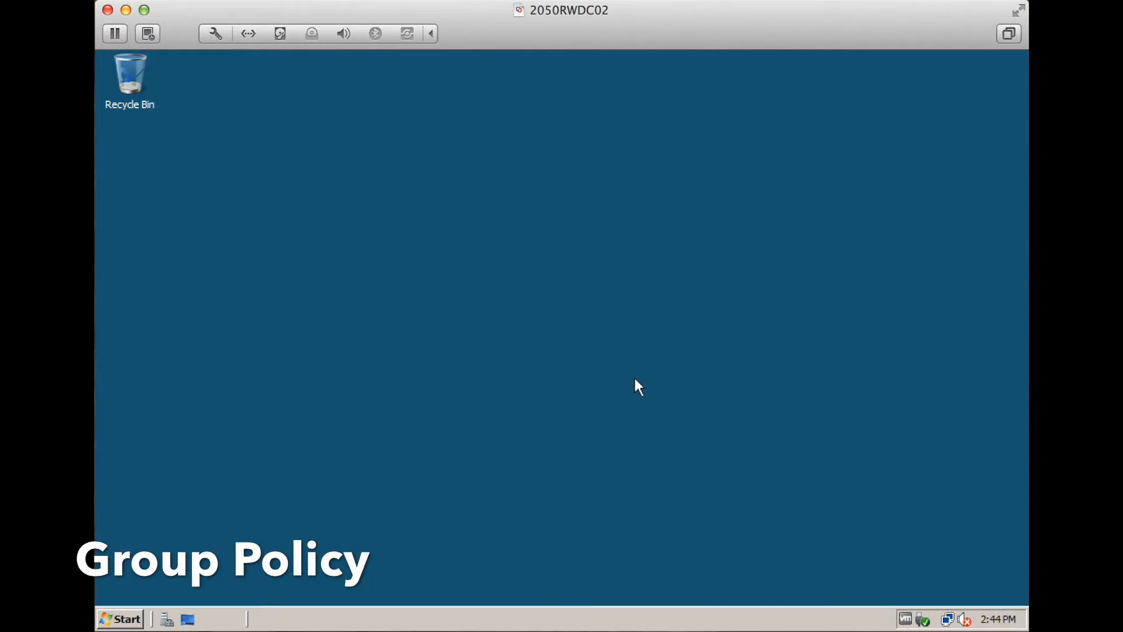
right_click(646, 269)
left_click(666, 393)
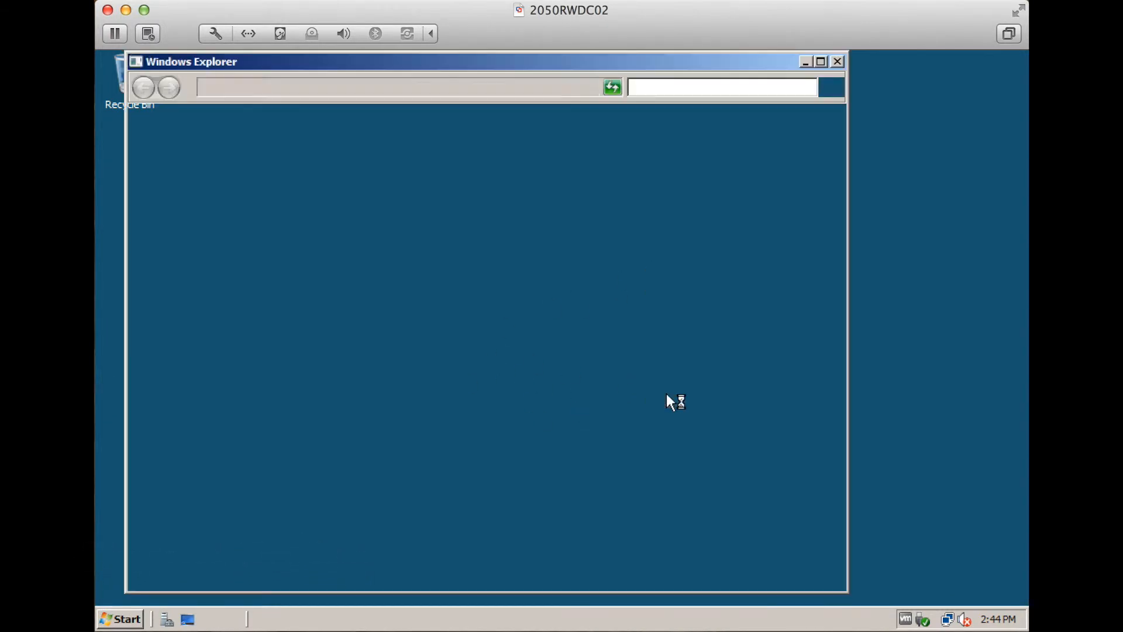
left_click(399, 210)
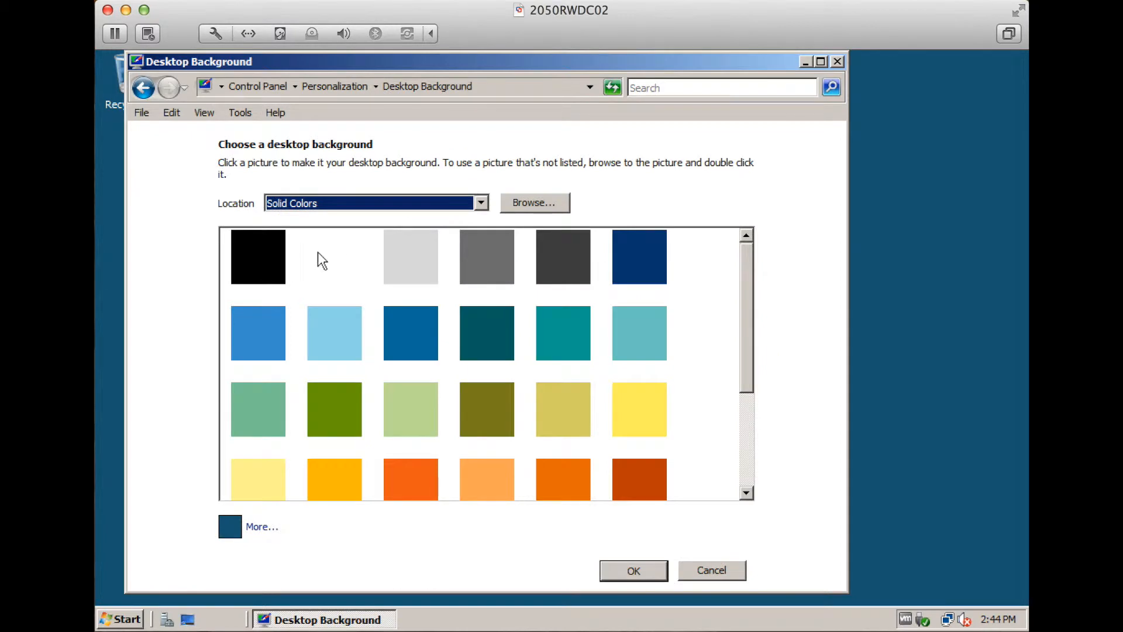
left_click(490, 326)
left_click(409, 329)
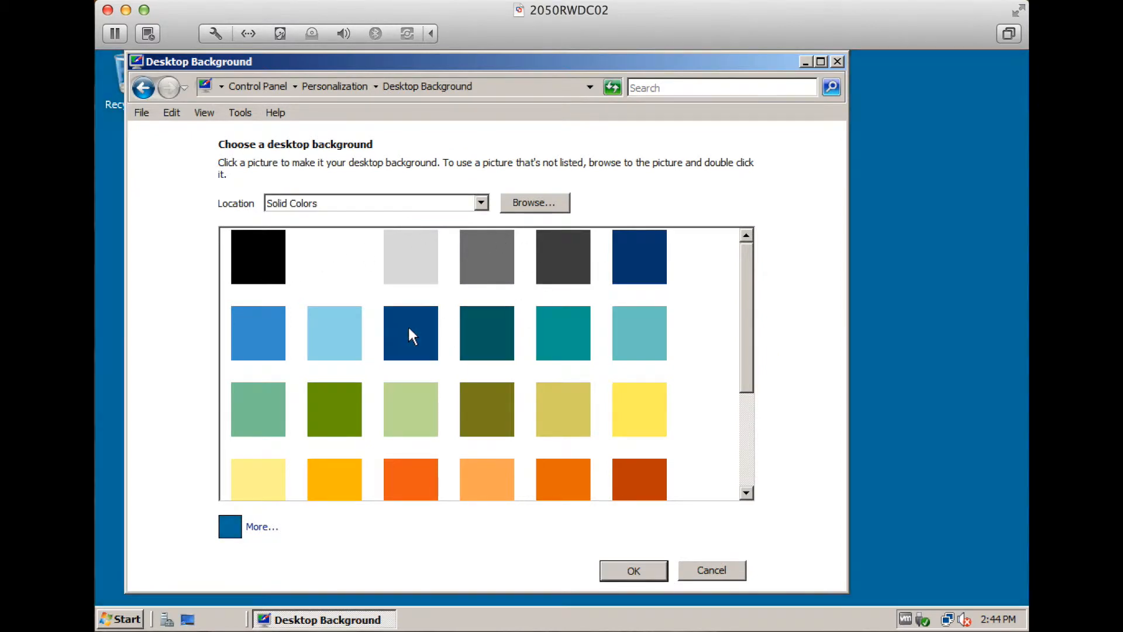
left_click(331, 345)
left_click(330, 281)
left_click(386, 263)
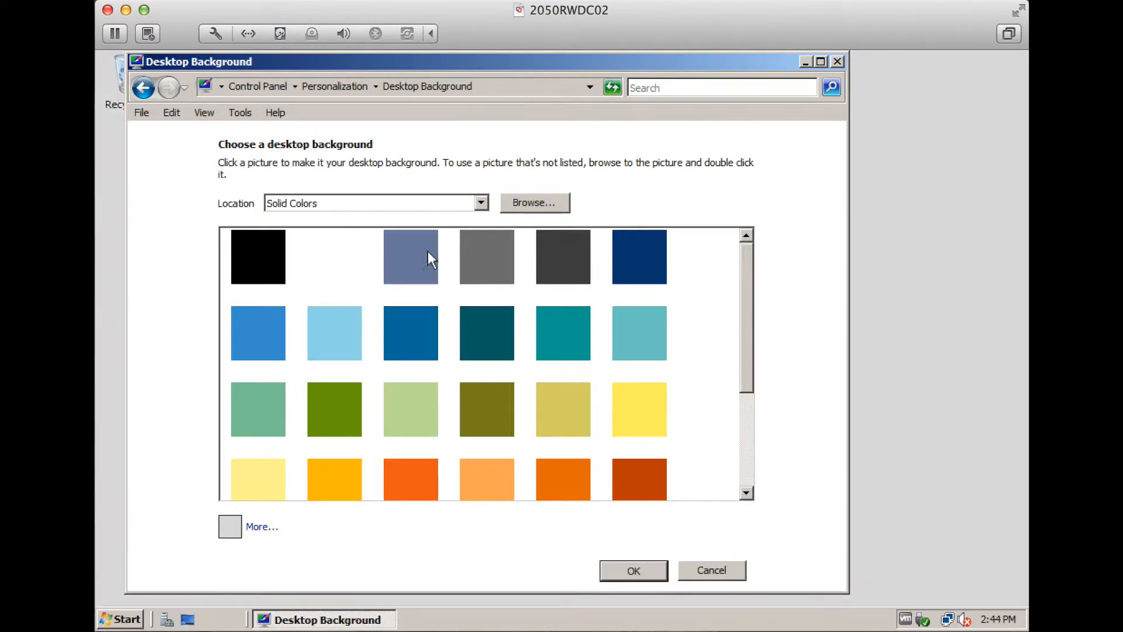
left_click(473, 259)
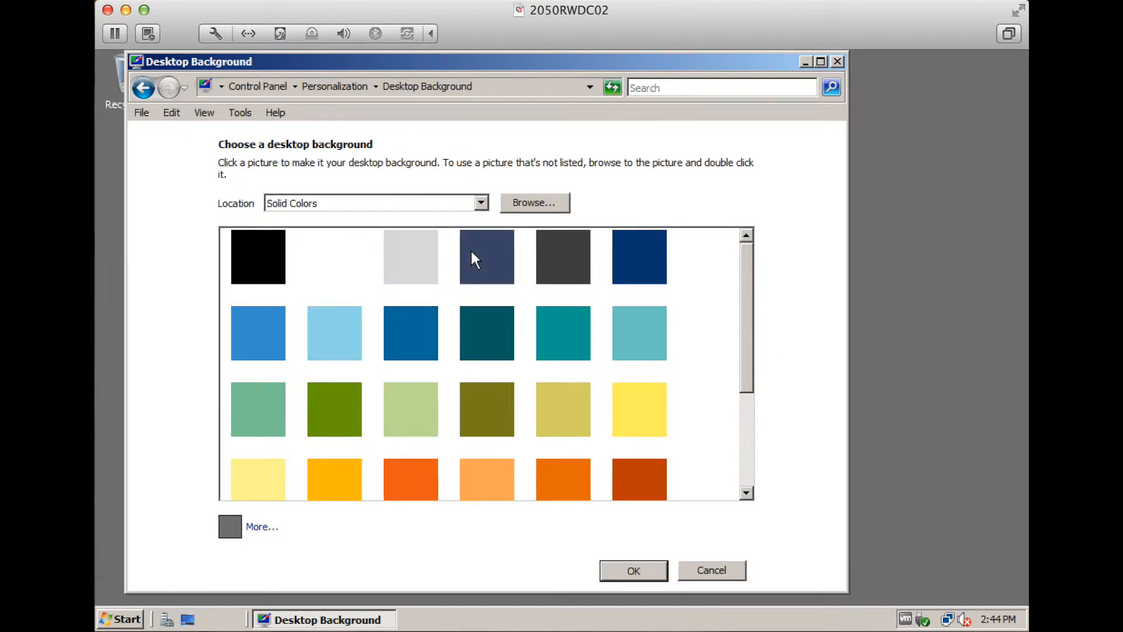
left_click(705, 565)
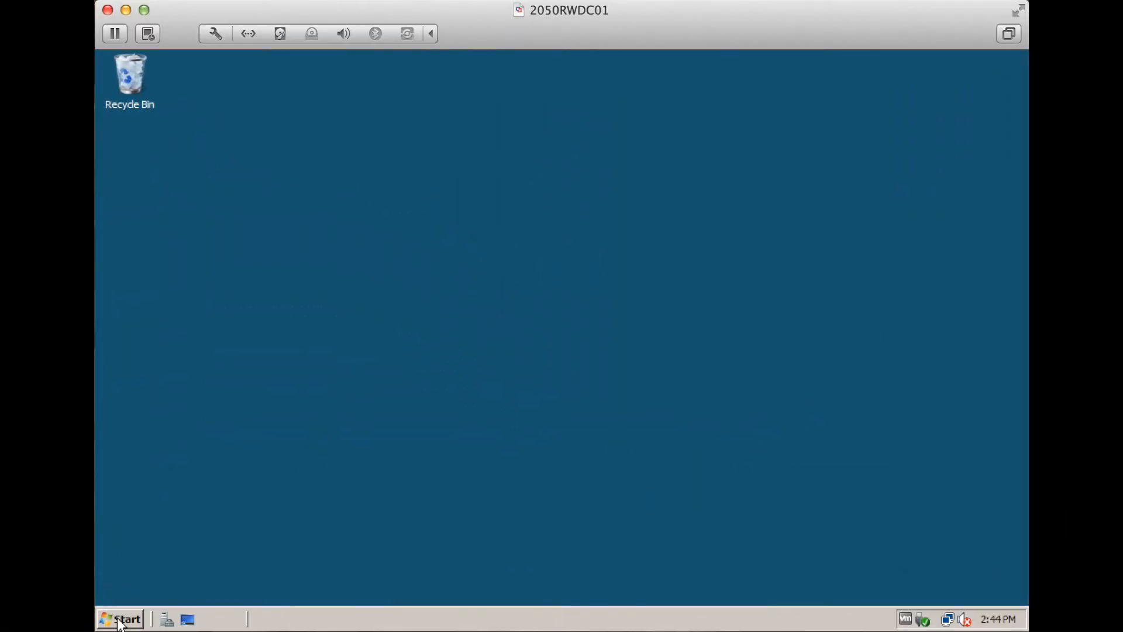
Browse to Local Disk (C:) and check the image inside the wp folder
left_click(120, 620)
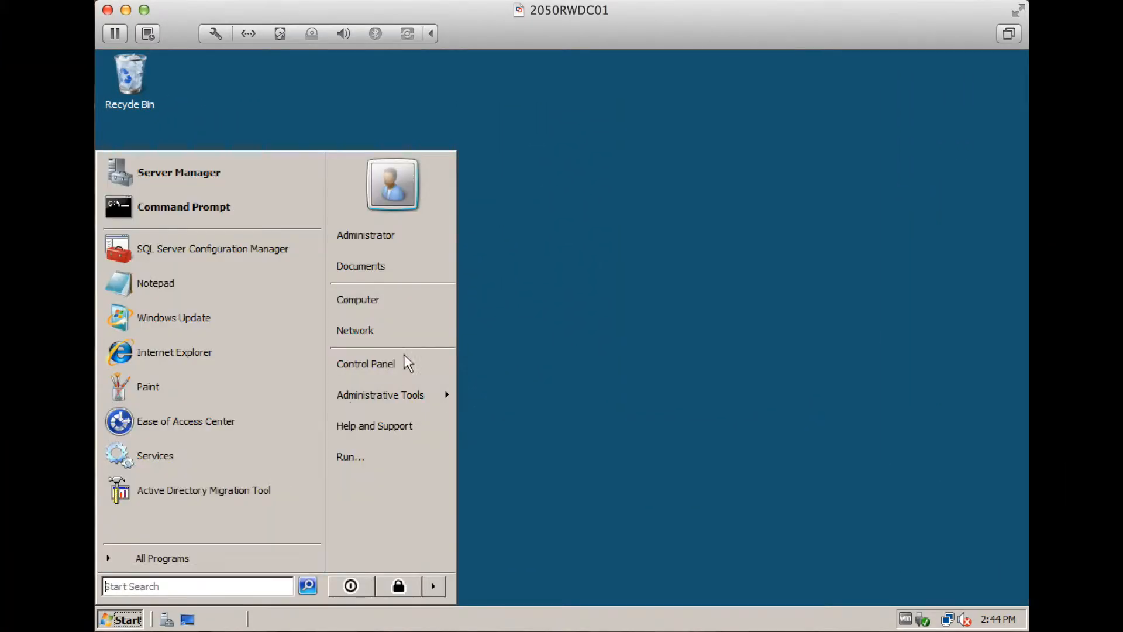
left_click(419, 309)
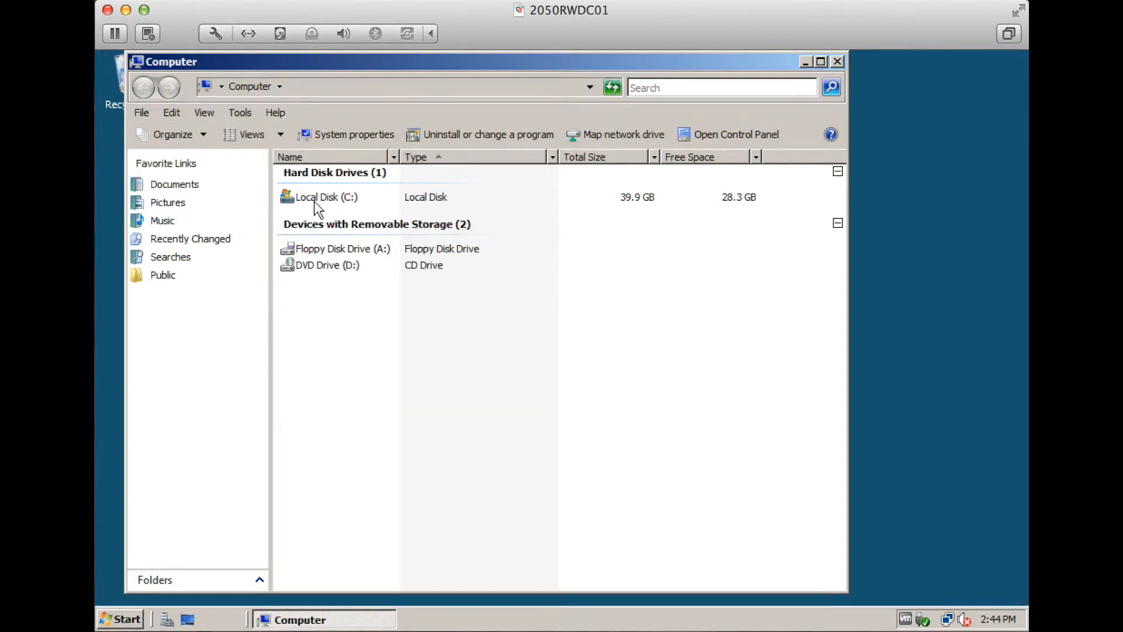
double_click(315, 199)
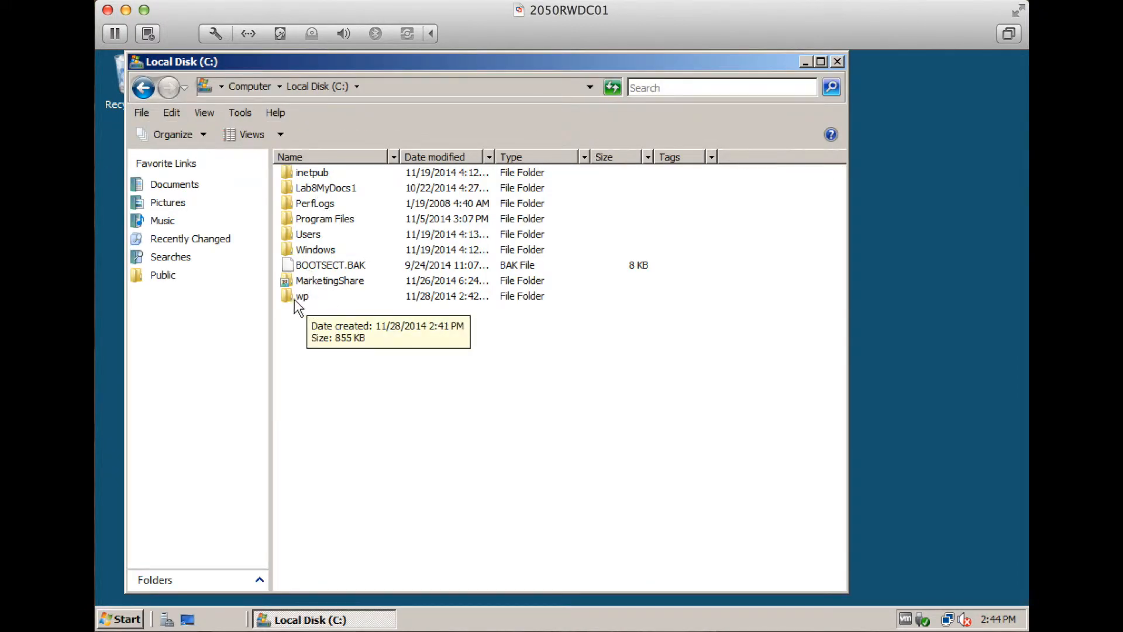
double_click(310, 294)
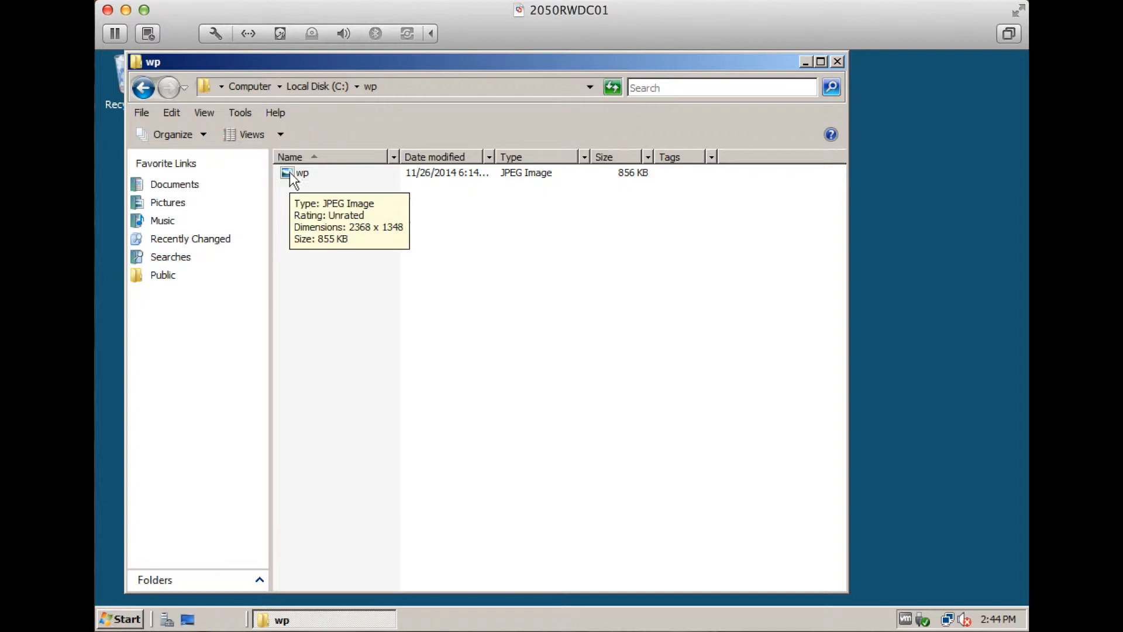
left_click(147, 93)
Share wp as \\RWDC01\wp, adding Everyone with Reader permission
right_click(302, 297)
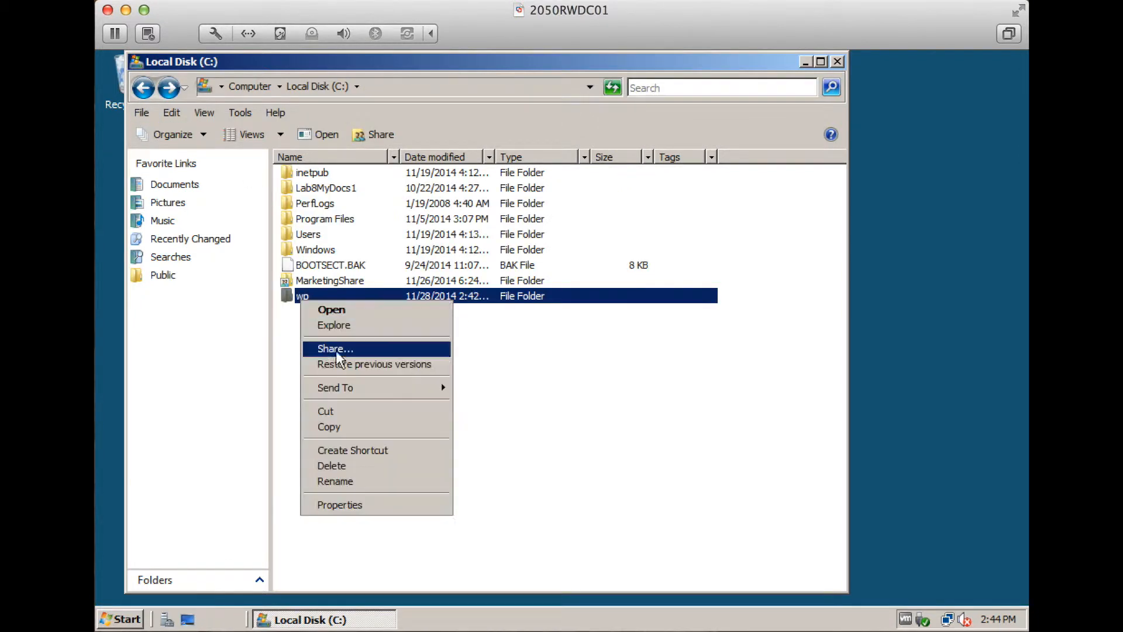
left_click(330, 348)
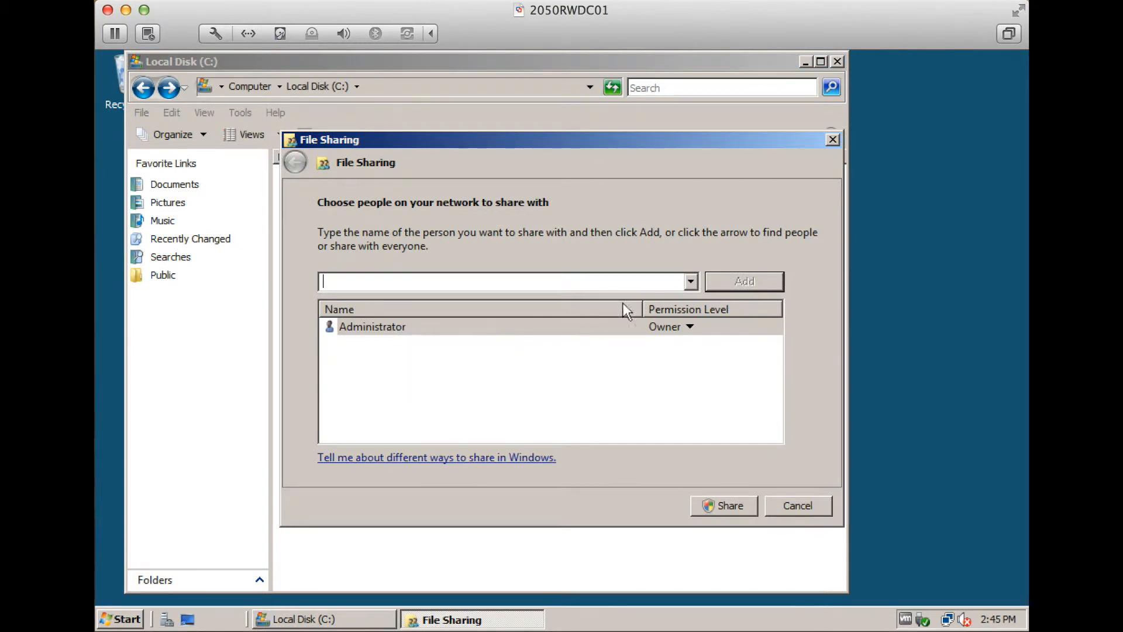
left_click(691, 282)
left_click(677, 300)
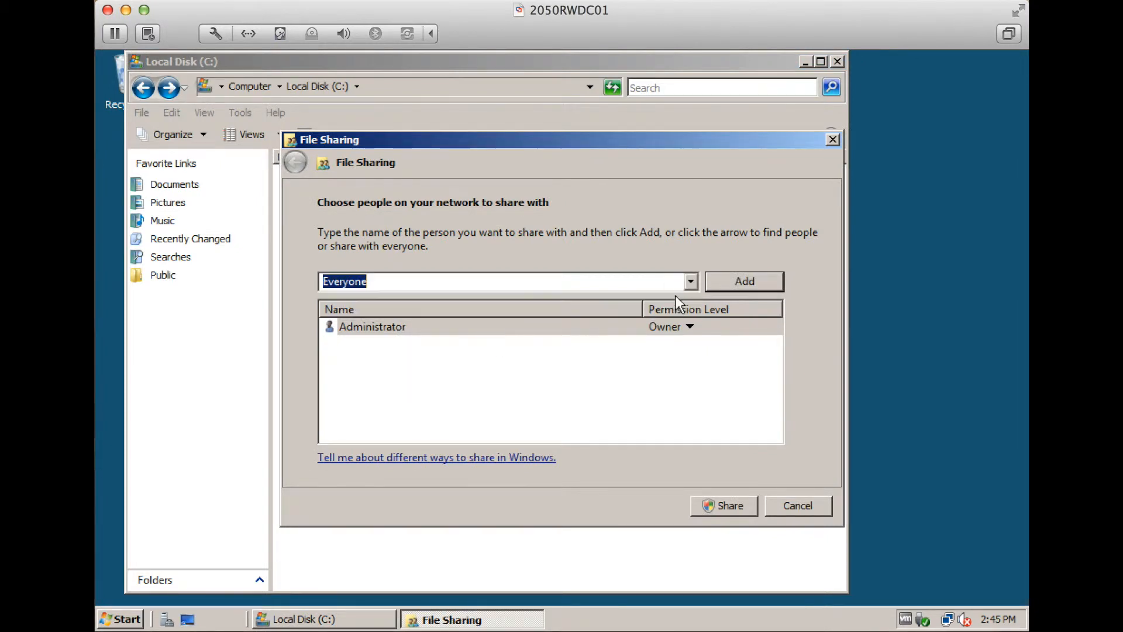
left_click(721, 284)
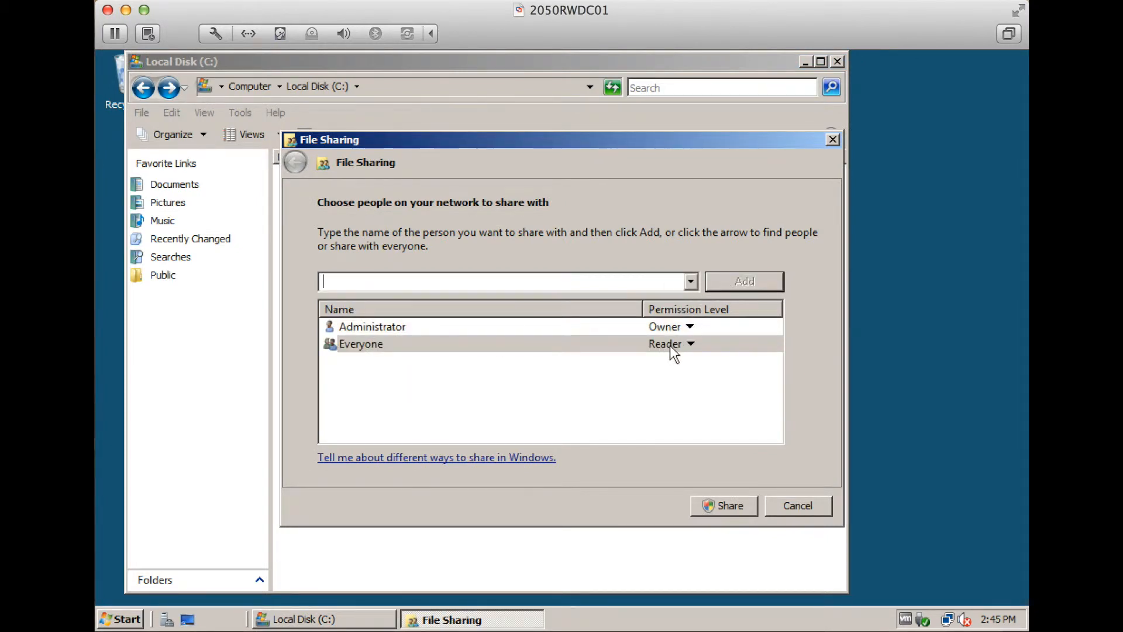
left_click(734, 503)
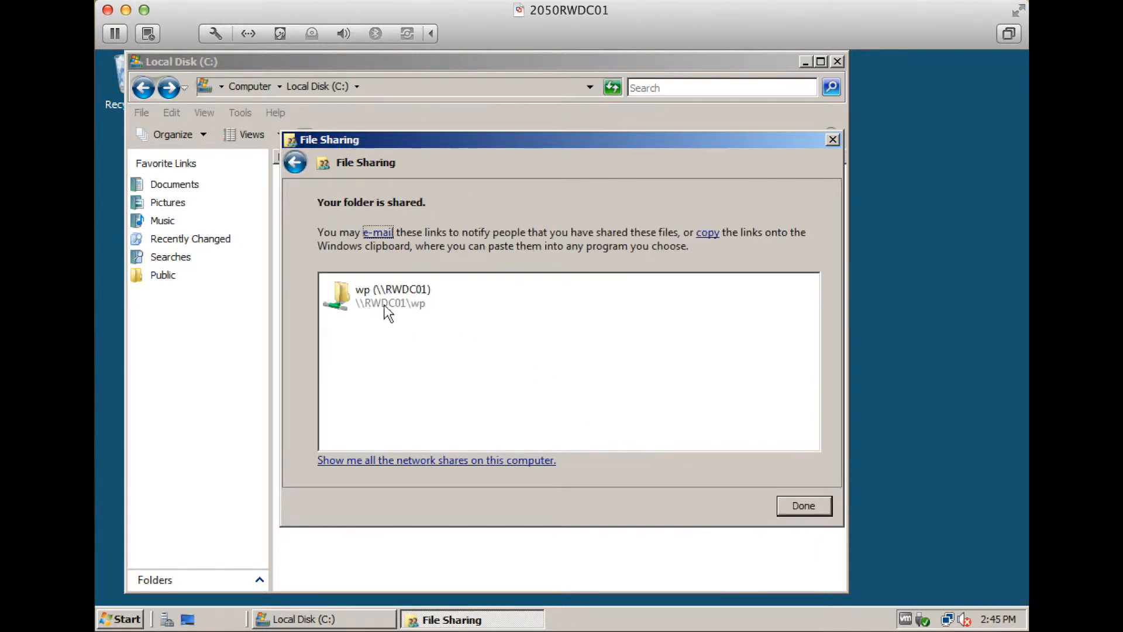
left_click(806, 506)
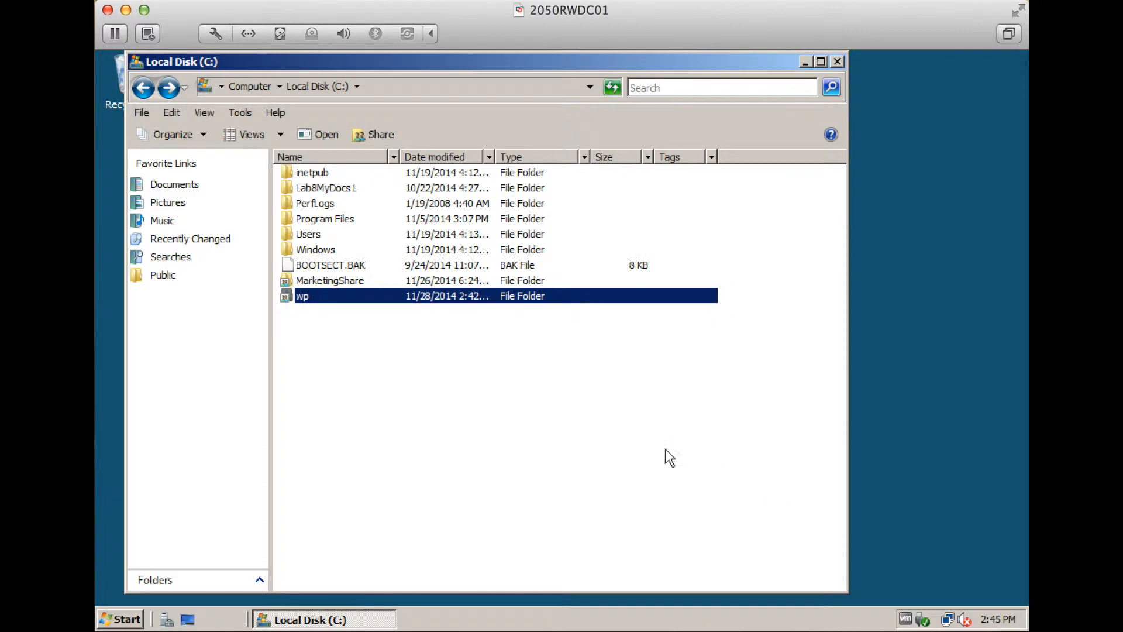
Close the Local Disk (C:) window and launch Group Policy Management
left_click(836, 62)
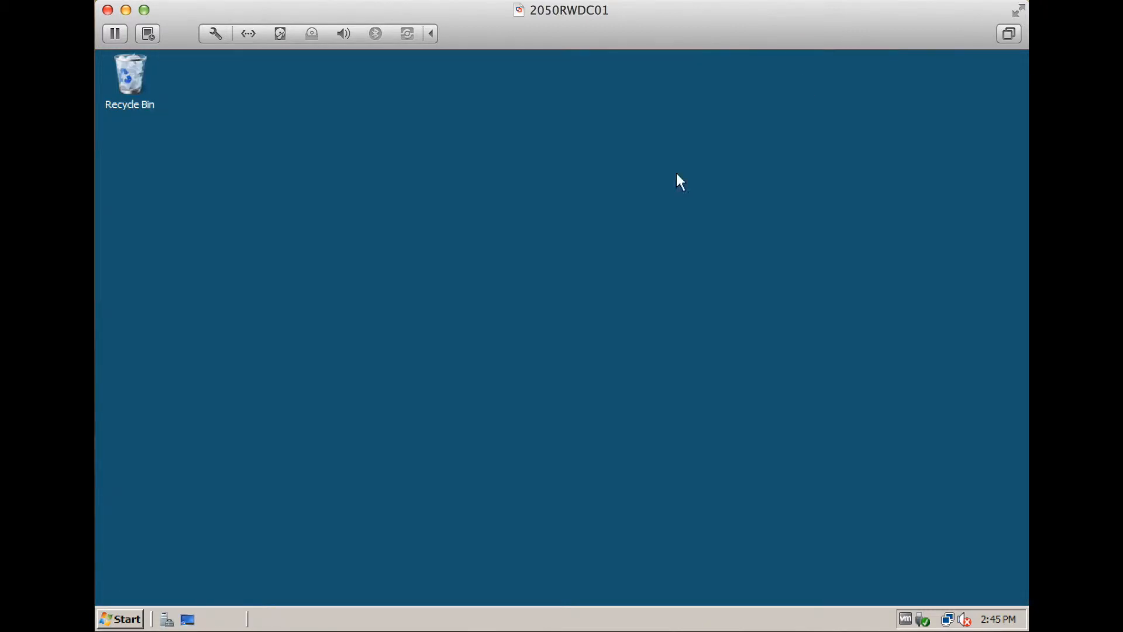
left_click(123, 619)
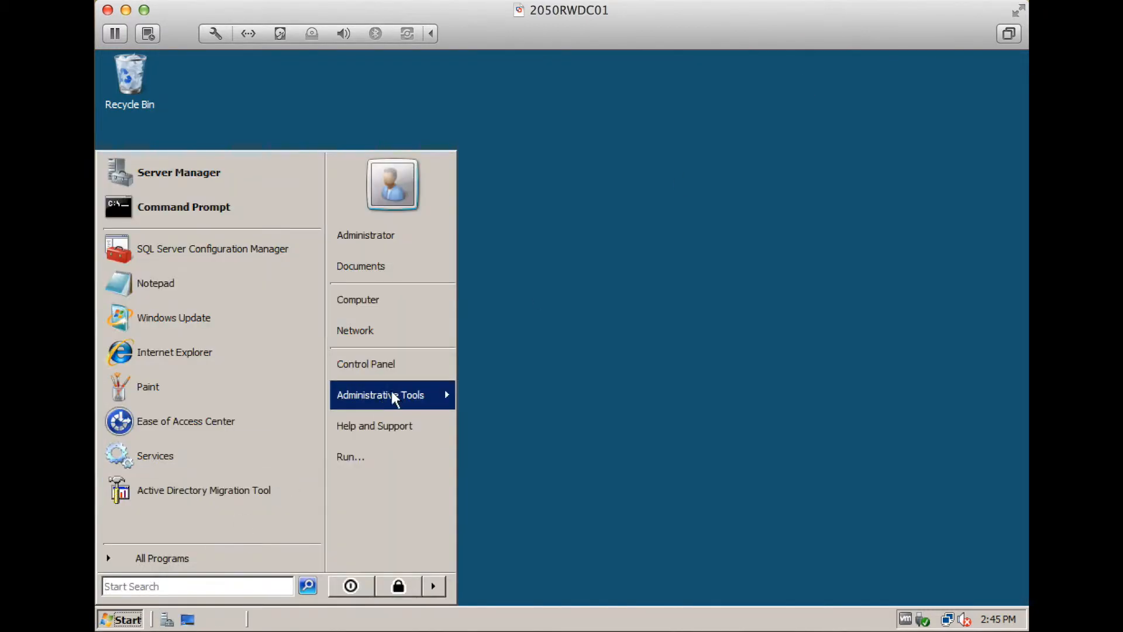
mouse_move(410, 393)
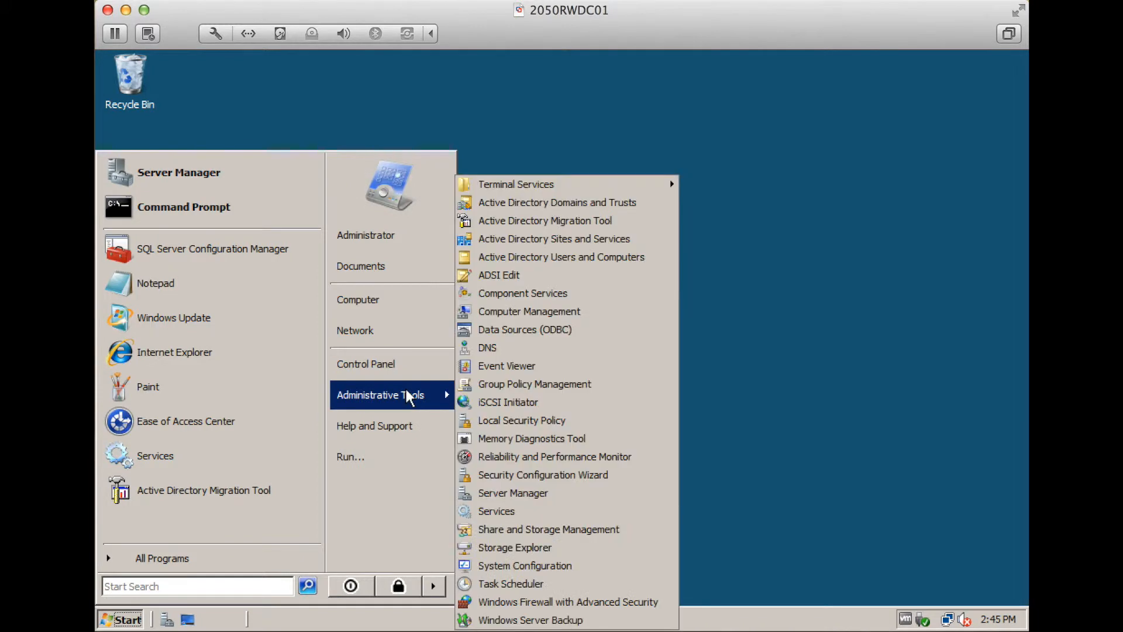
left_click(469, 382)
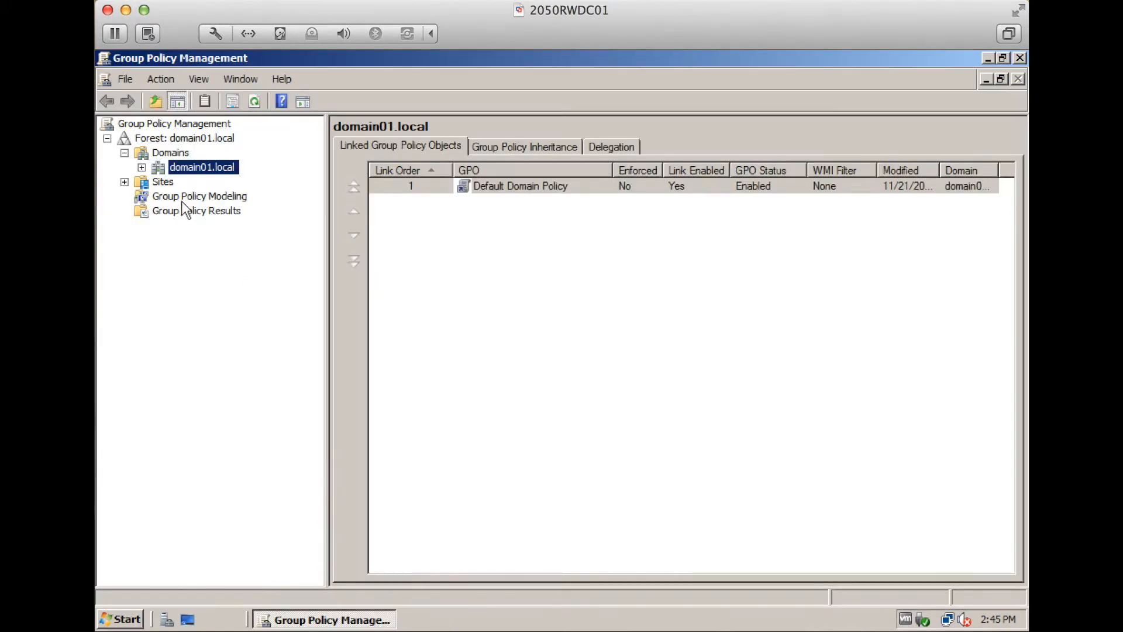
Under domain01.local, create a GPO named DesktopConfig linked to MktDept
left_click(143, 168)
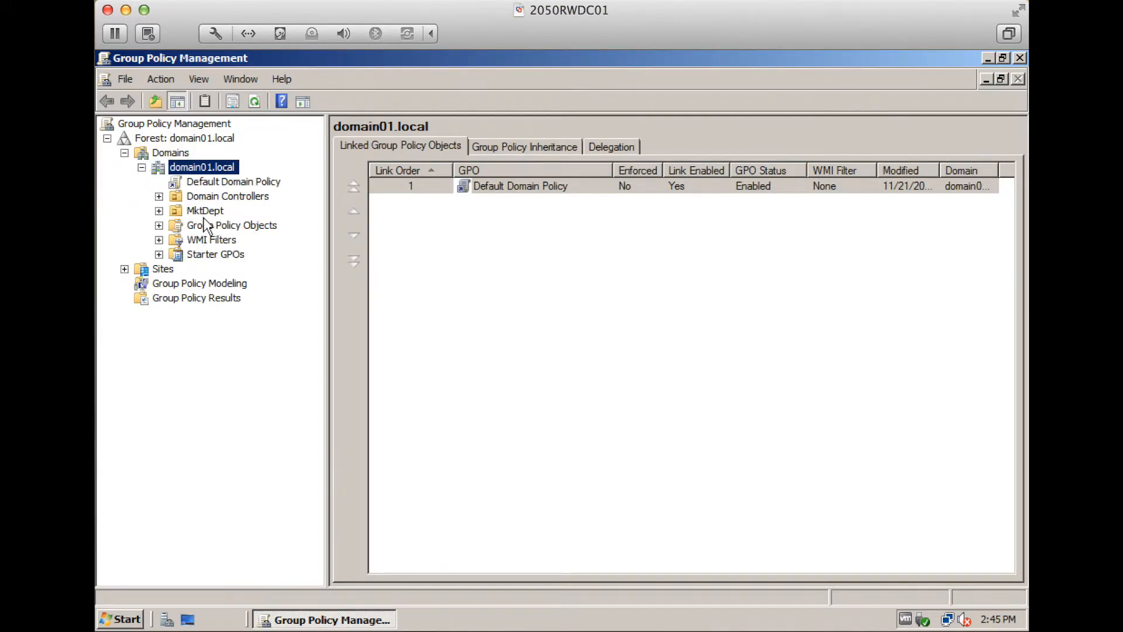
left_click(204, 213)
right_click(205, 218)
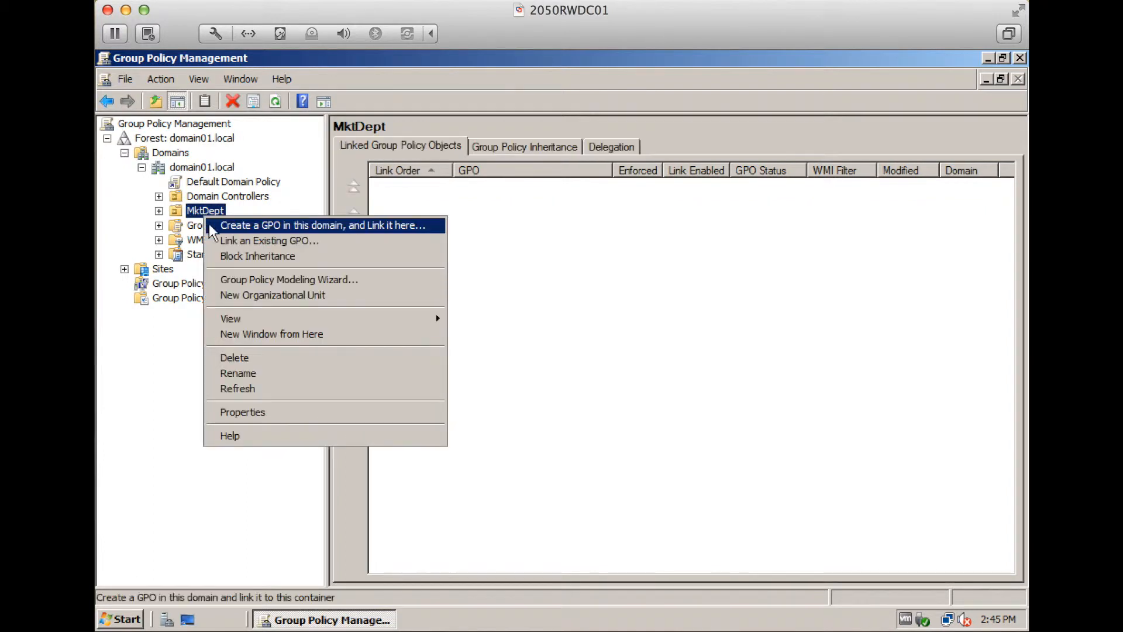
left_click(210, 225)
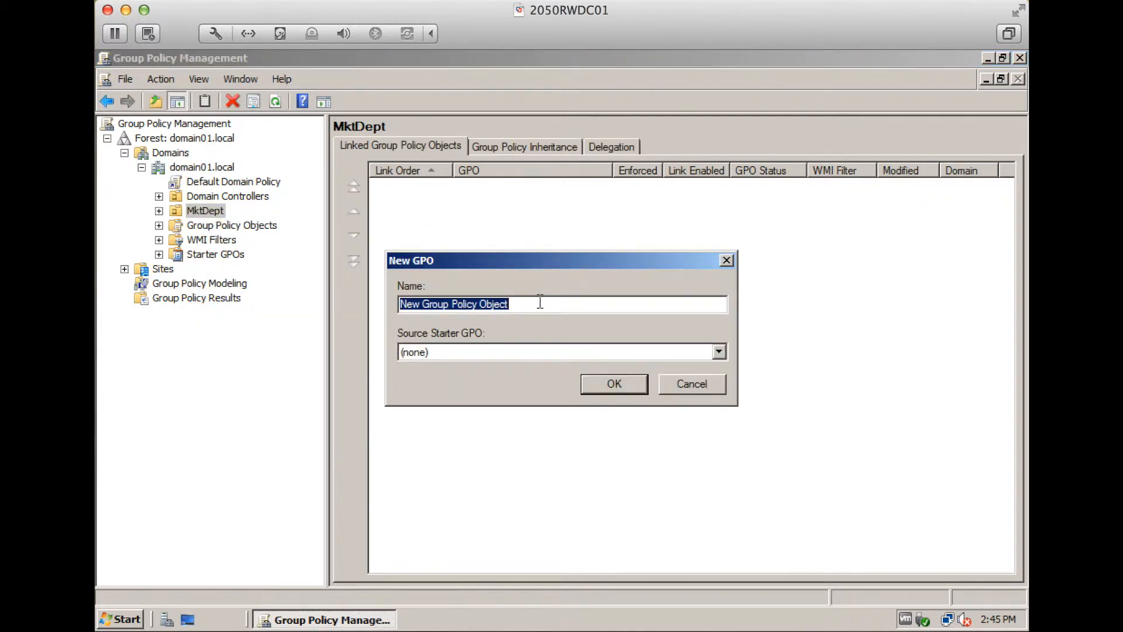
type("DesktopConfig")
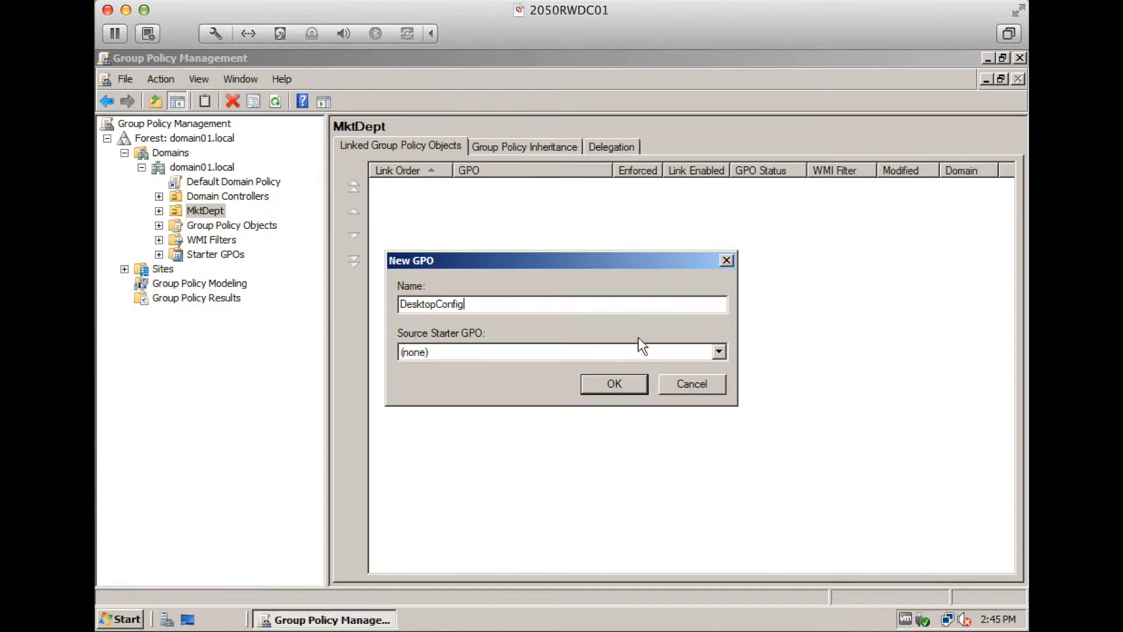
left_click(614, 384)
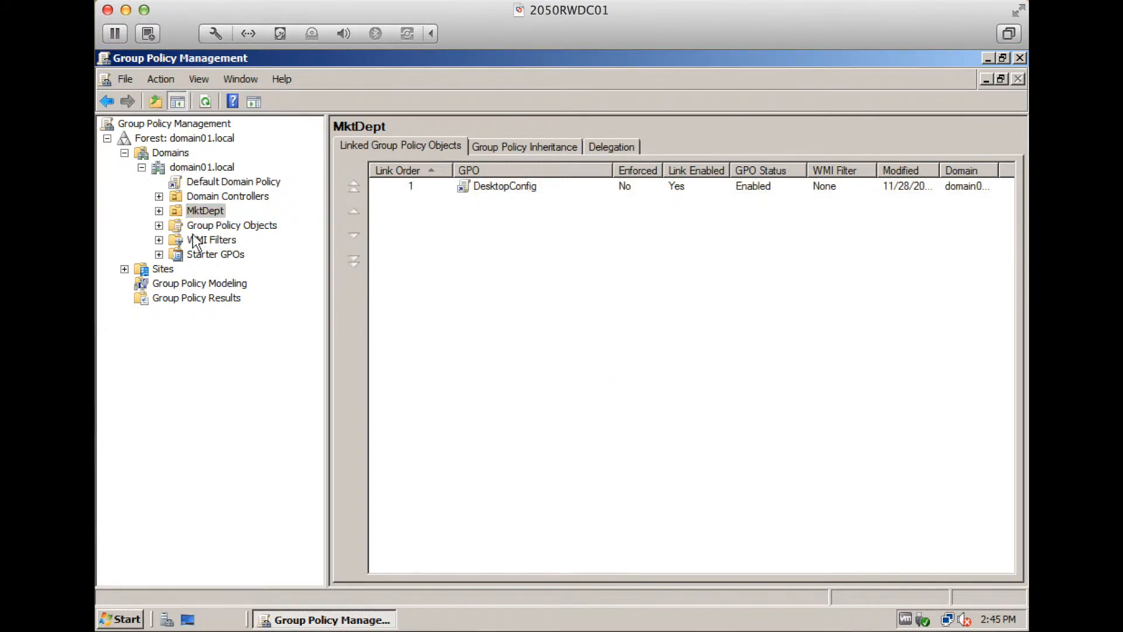
Expand MktDept and review the DesktopConfig GPO's scope details
left_click(158, 212)
left_click(158, 213)
left_click(158, 213)
left_click(218, 226)
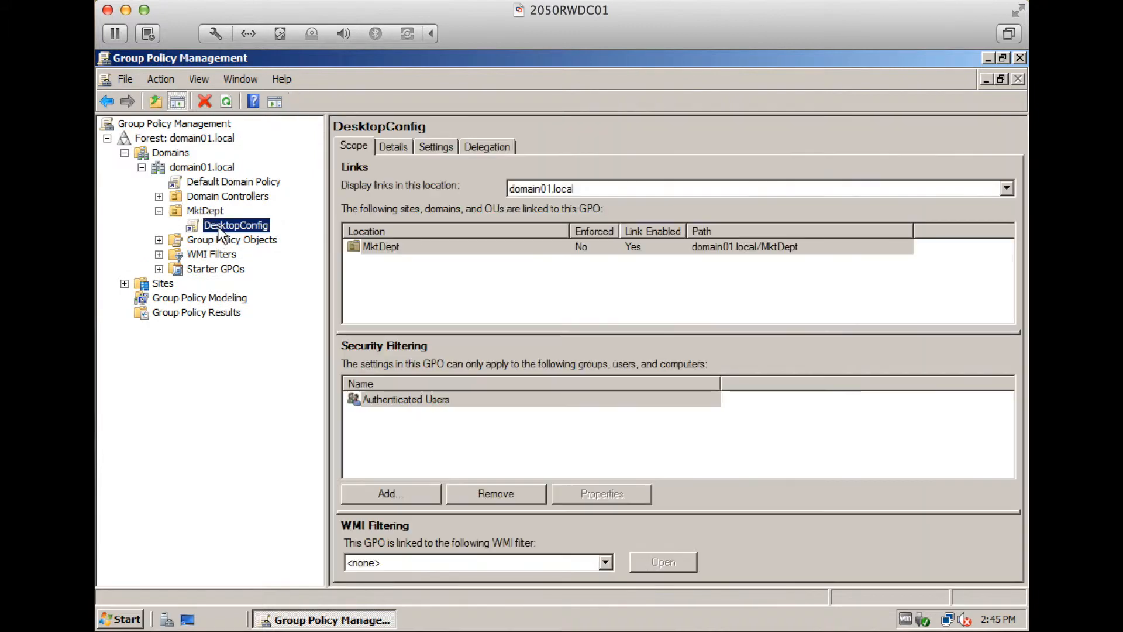
right_click(218, 227)
Edit DesktopConfig and navigate to User Configuration > Policies > Administrative Templates > Desktop > Desktop
left_click(226, 234)
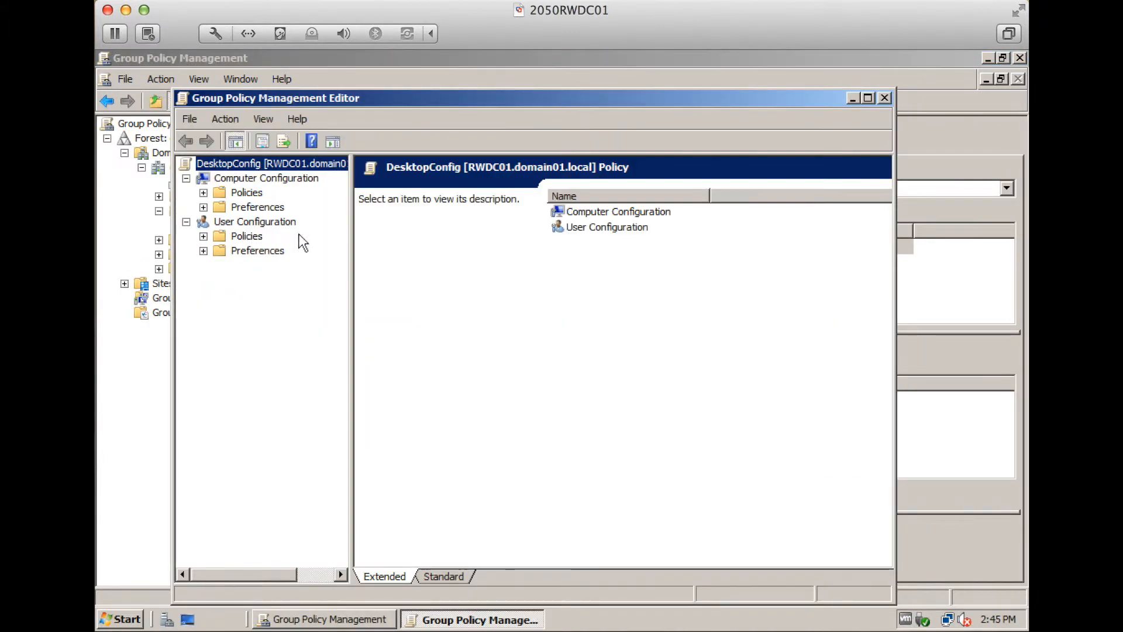
double_click(246, 235)
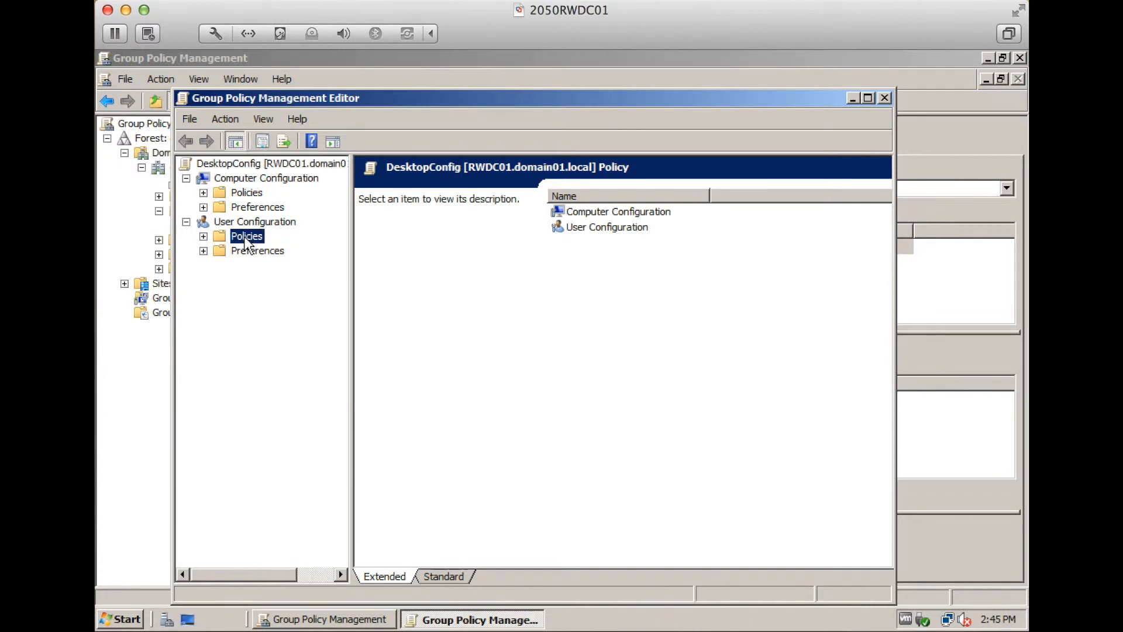
double_click(269, 279)
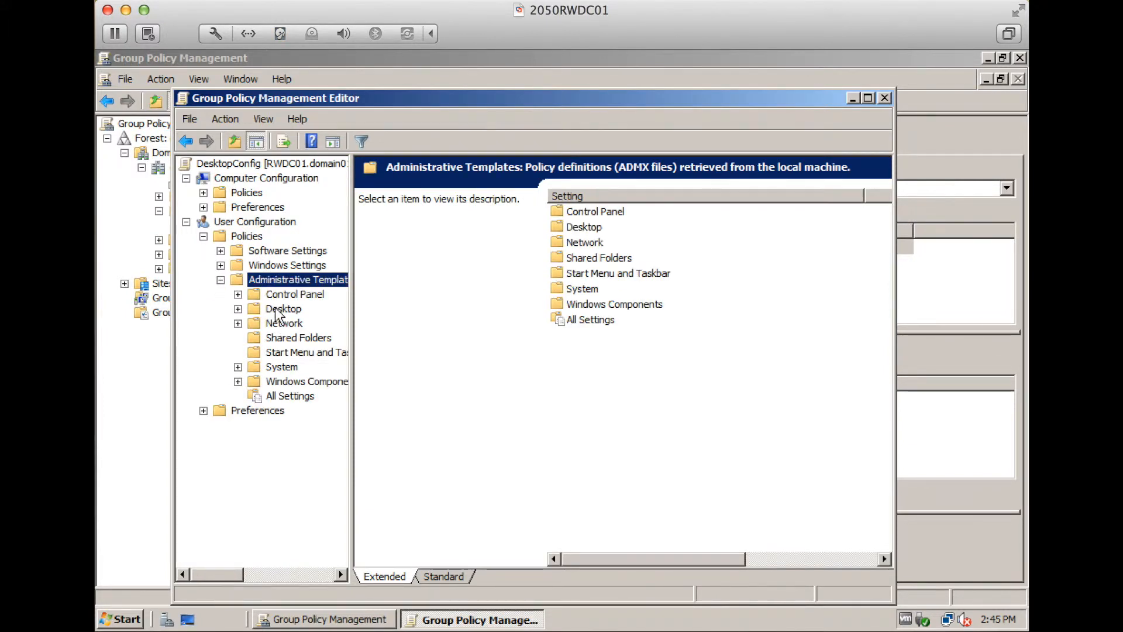
double_click(277, 310)
left_click(291, 339)
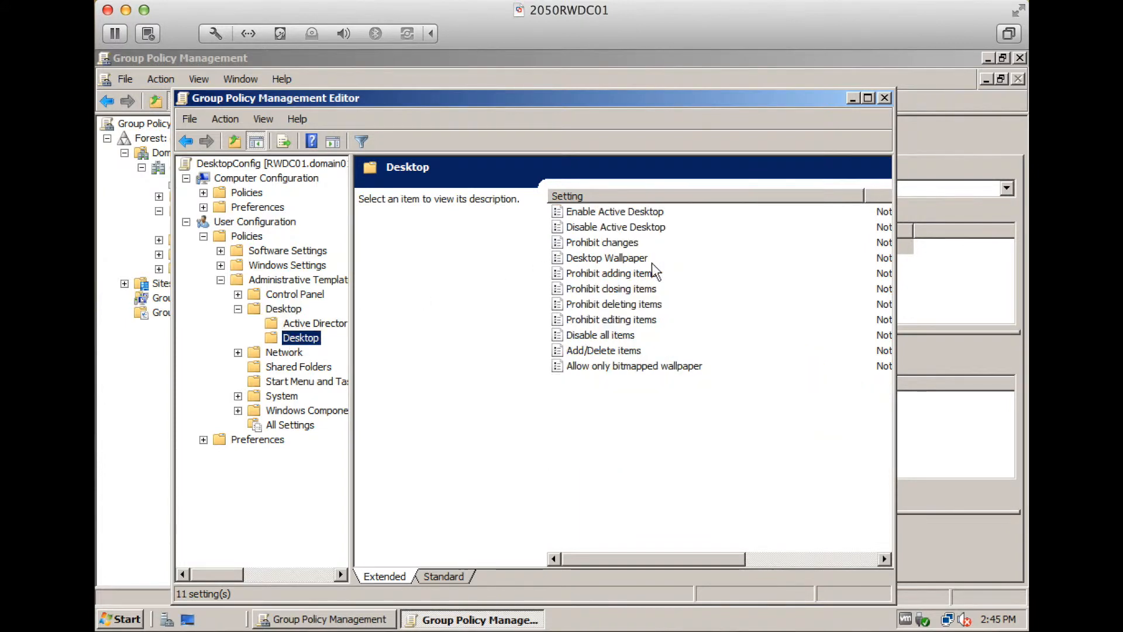
Enable Desktop Wallpaper with path \\rwdc01\wp\wp.jpg and Center style, then apply
left_click(603, 263)
double_click(602, 263)
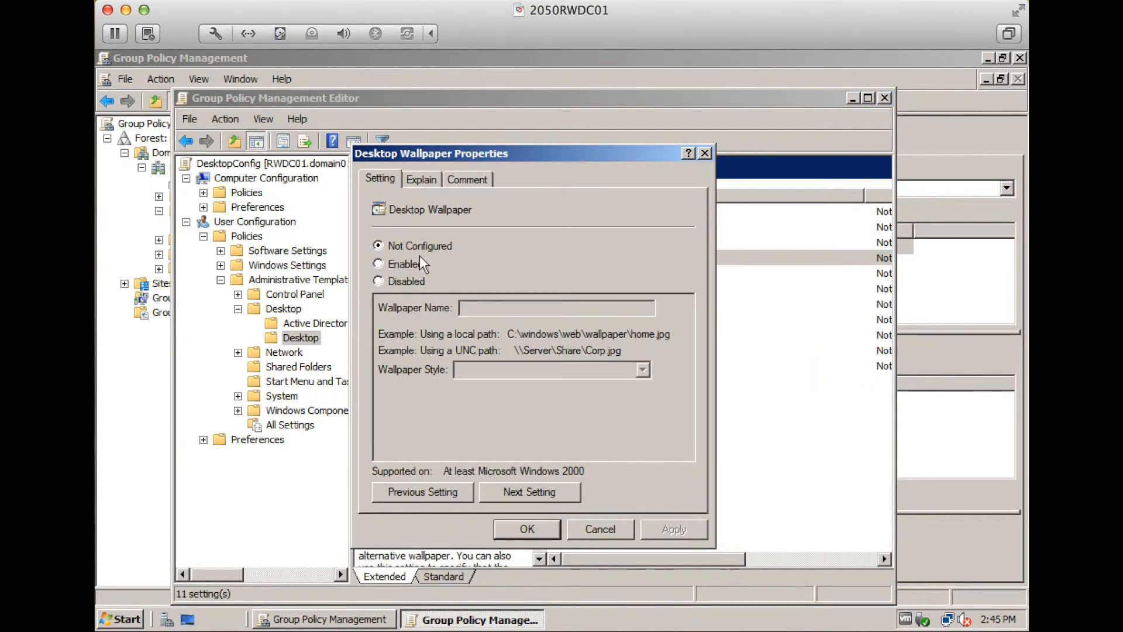
left_click(404, 264)
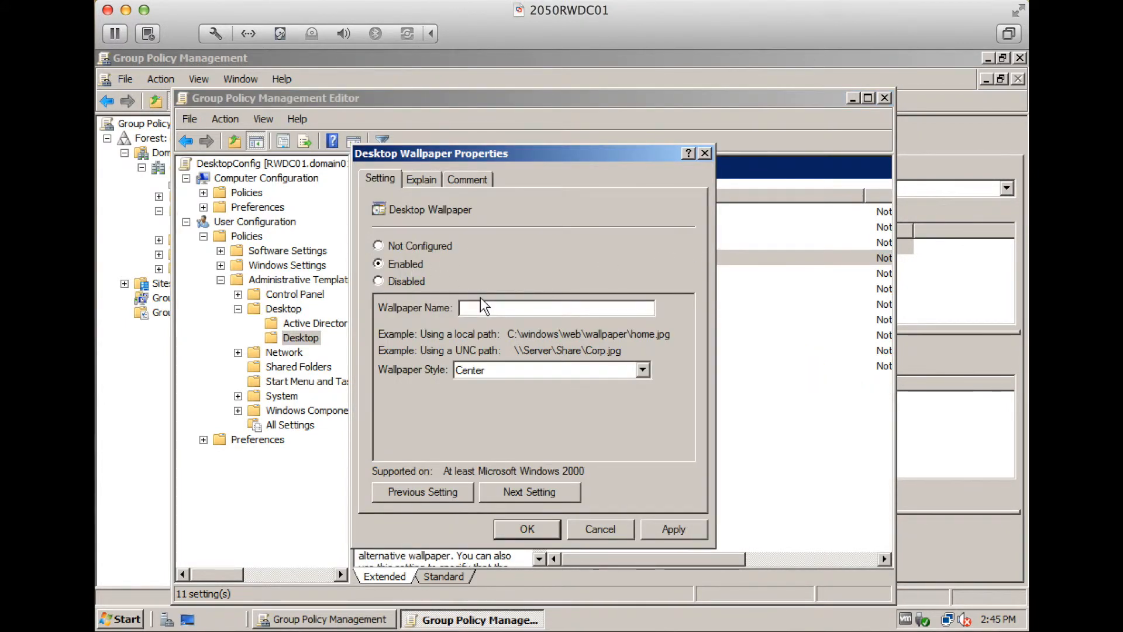
left_click(480, 308)
type("\\\\rwdc01\\wp\\wp.jpg")
left_click(513, 370)
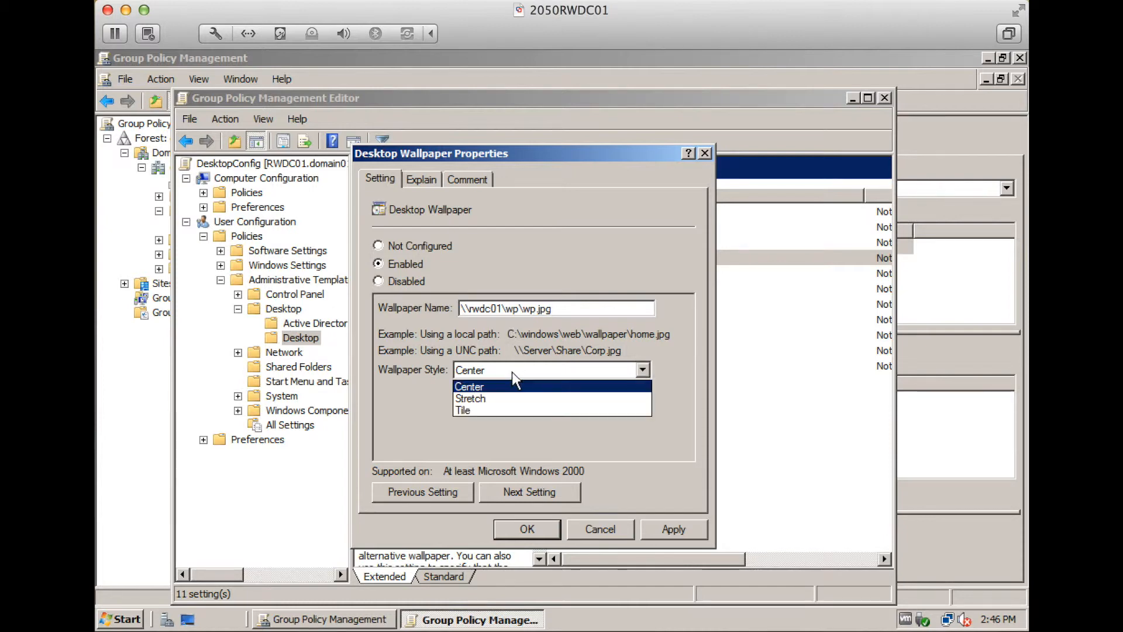
left_click(510, 388)
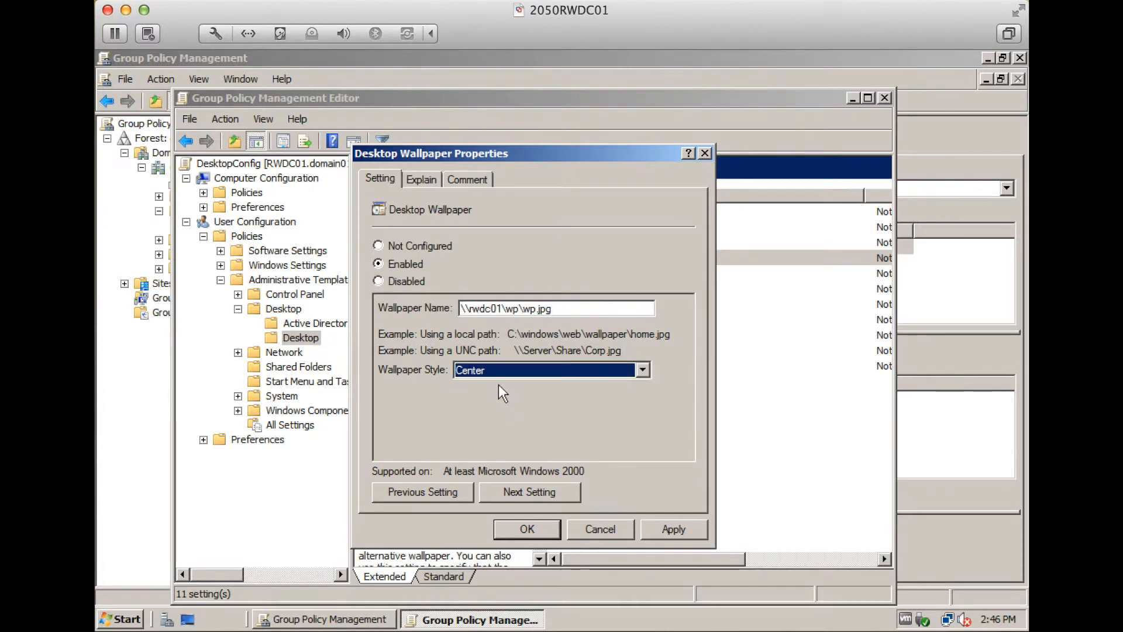
left_click(675, 529)
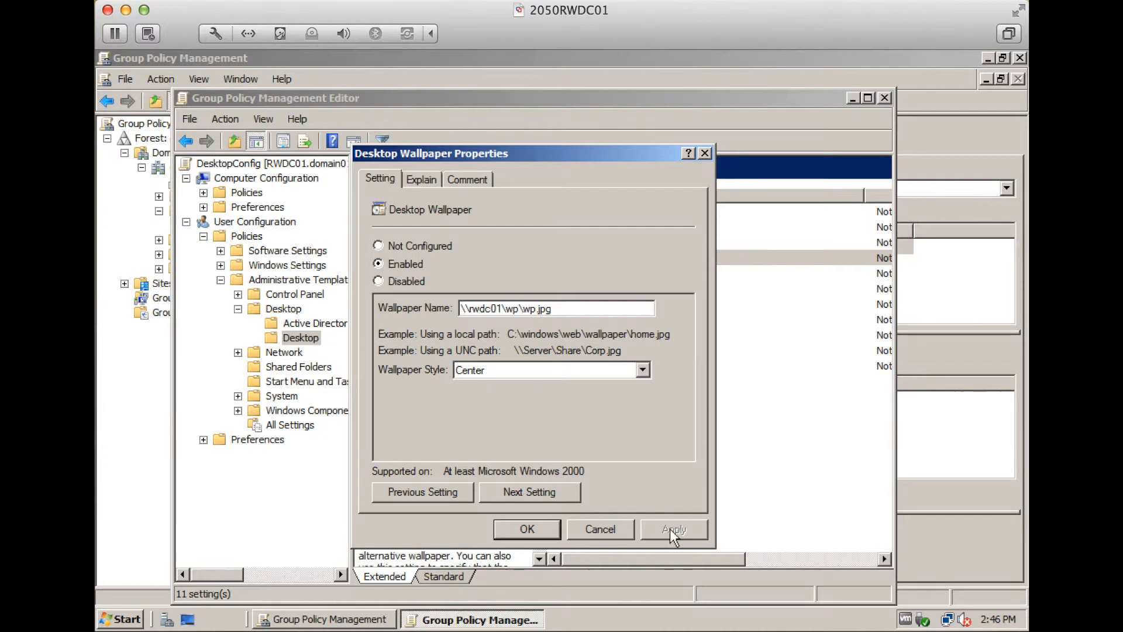
left_click(537, 530)
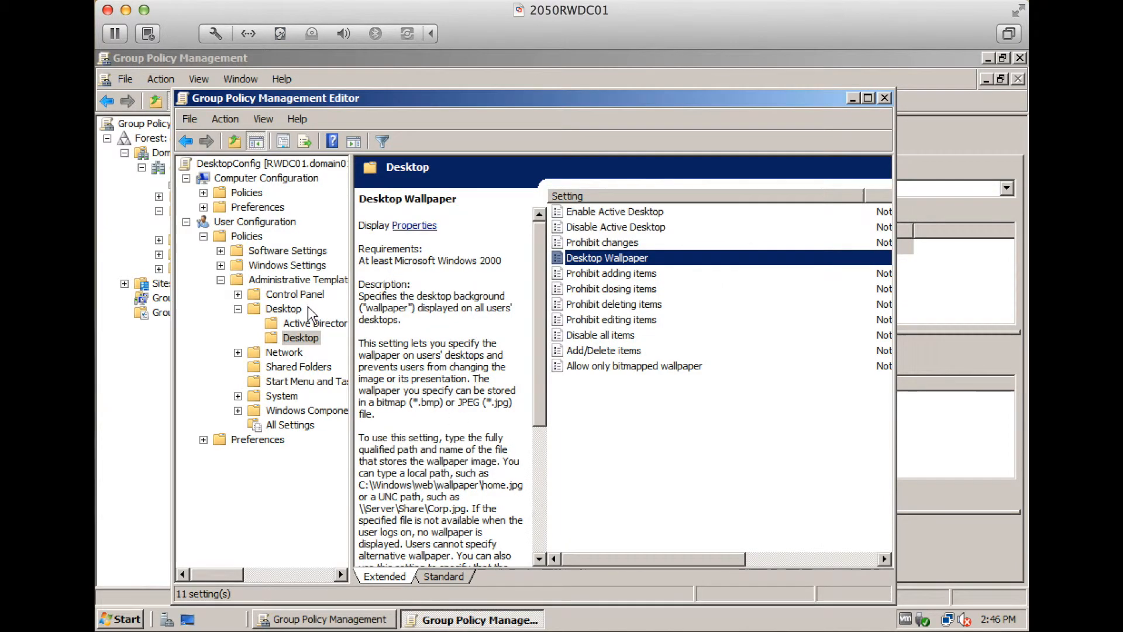
left_click(238, 309)
Enable Prevent changing wallpaper under Control Panel > Display, close the editor, and summon the logon screen
left_click(238, 294)
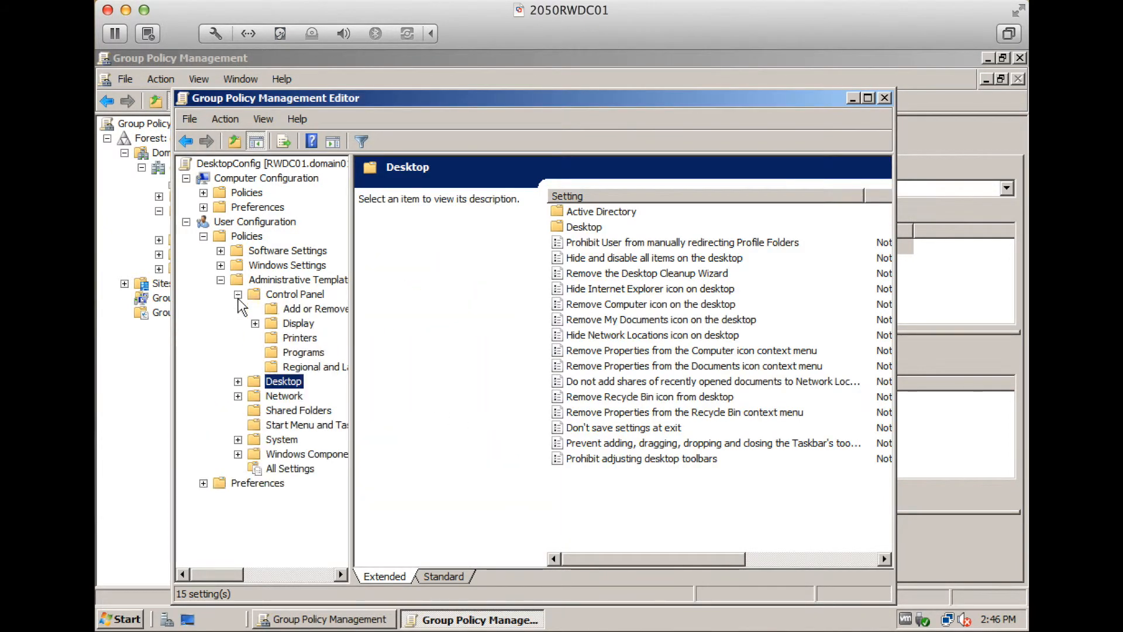
left_click(297, 324)
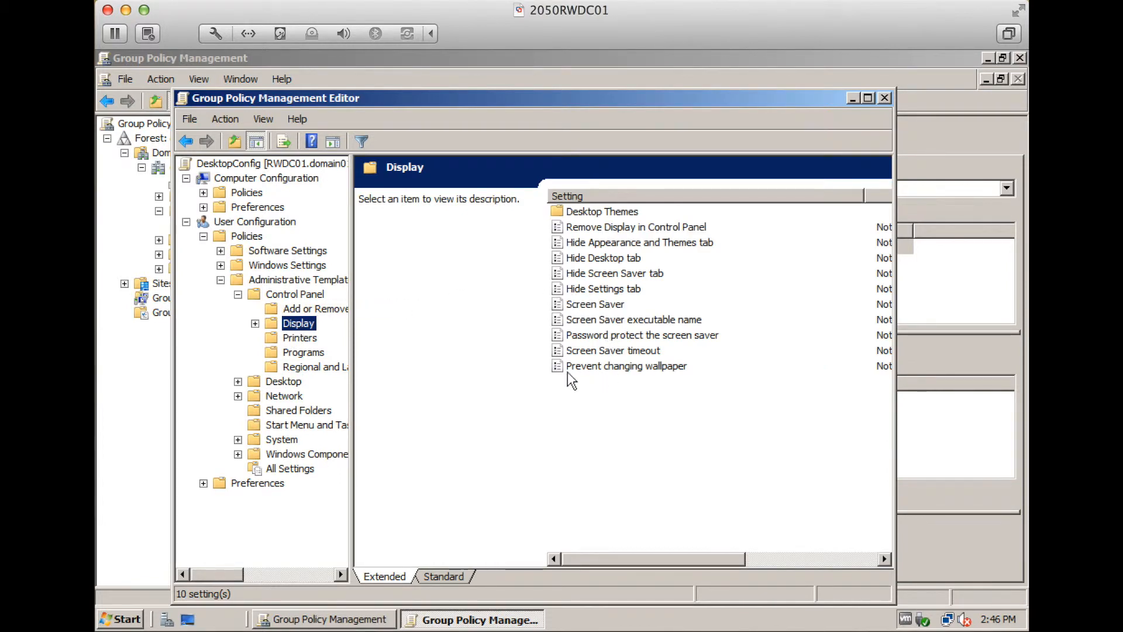
left_click(616, 367)
double_click(614, 368)
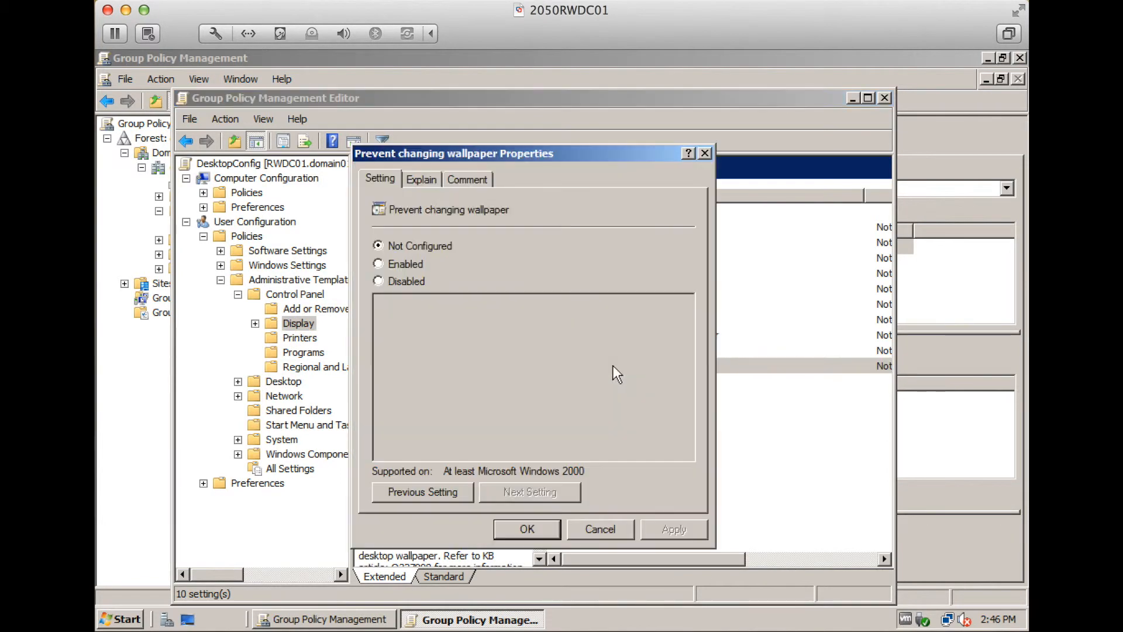
left_click(401, 264)
left_click(533, 530)
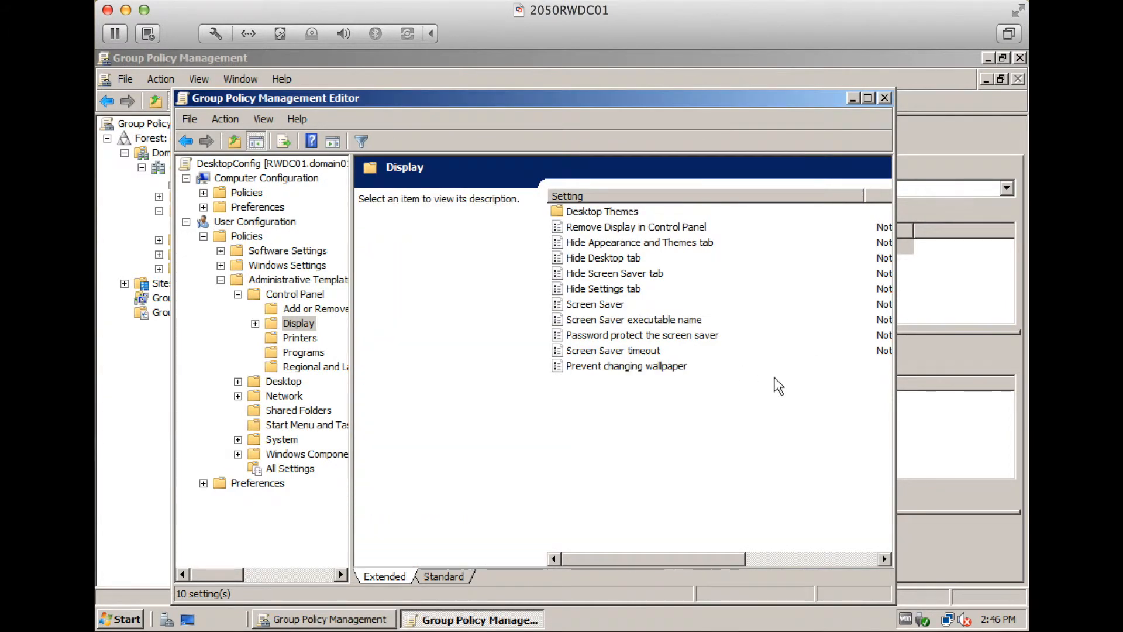
left_click(884, 97)
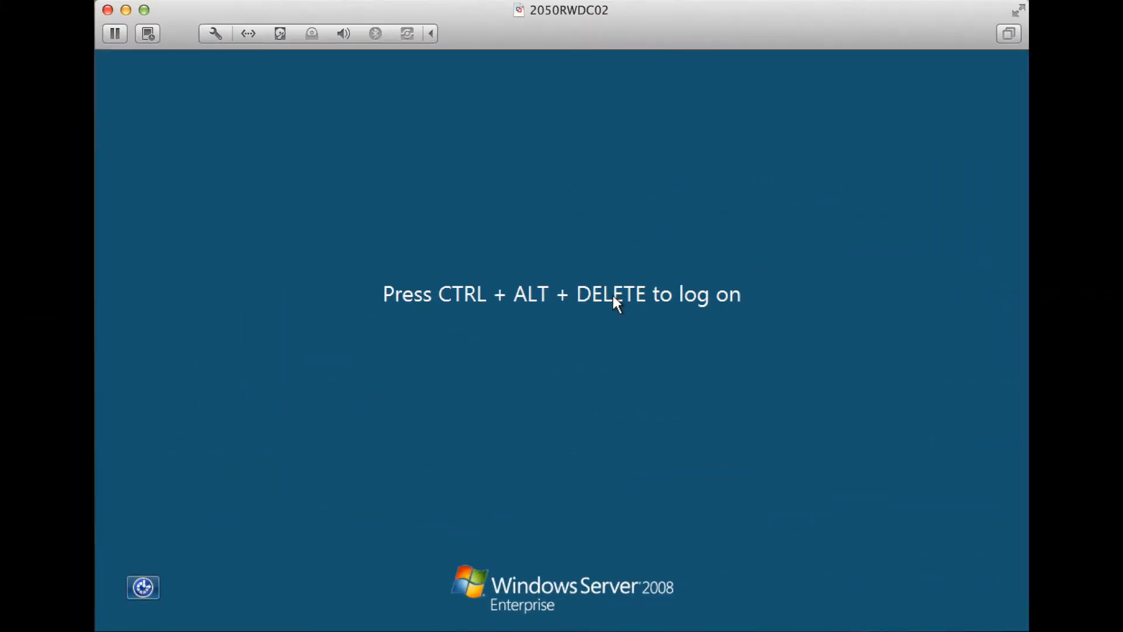
key("ctrl+alt+Delete")
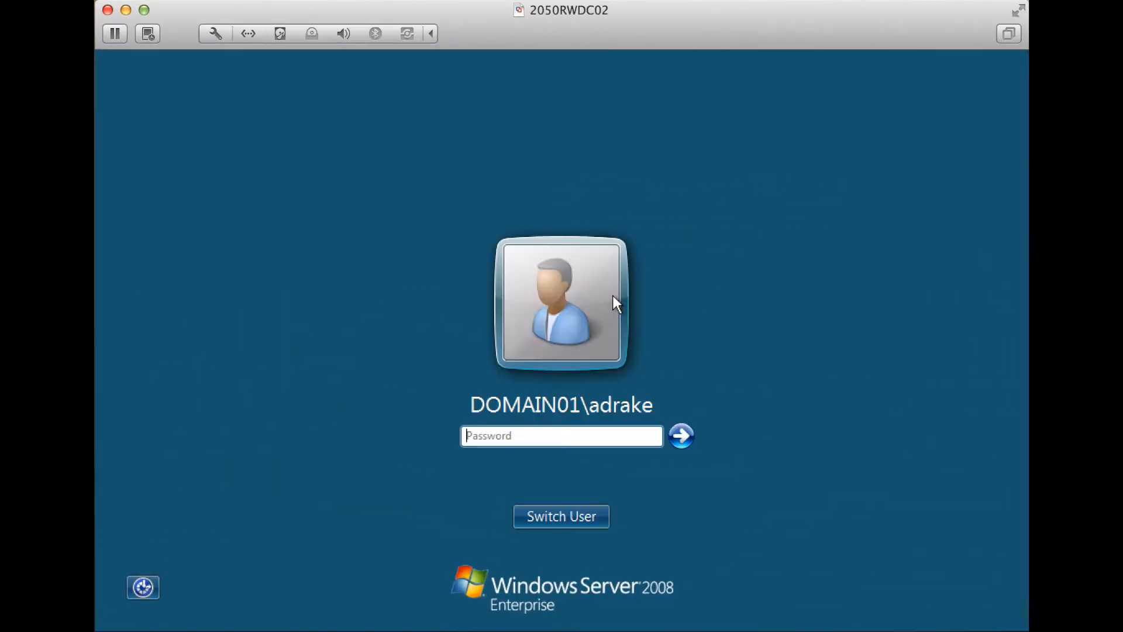
Sign in with the domain user's password and confirm Personalization lacks a desktop background option
type("•••••••••")
key("Return")
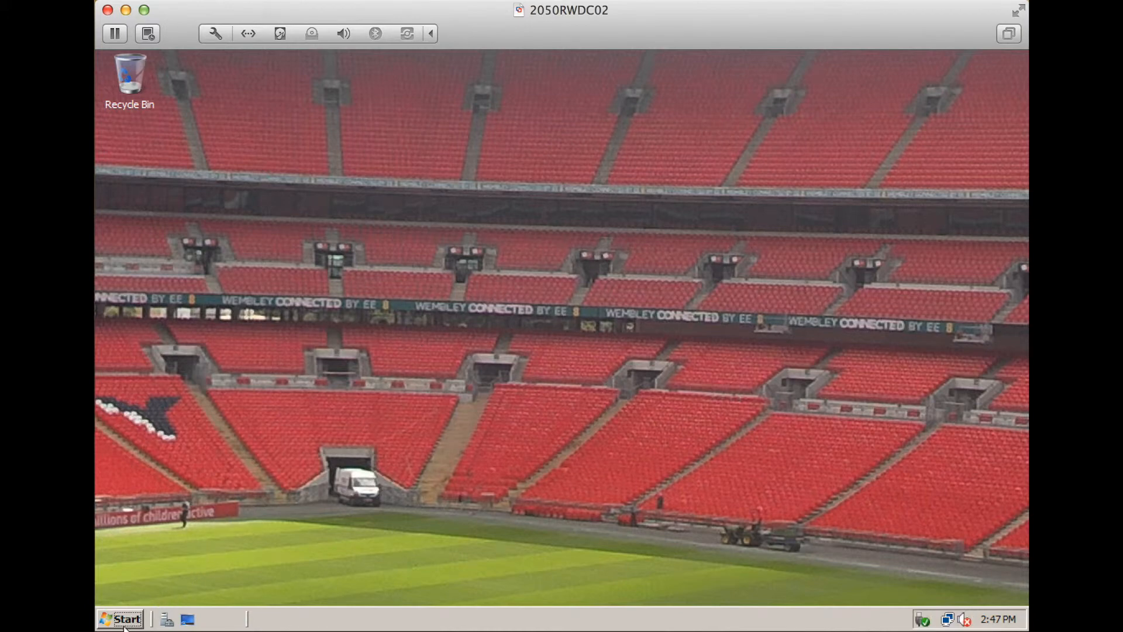
right_click(553, 342)
left_click(585, 468)
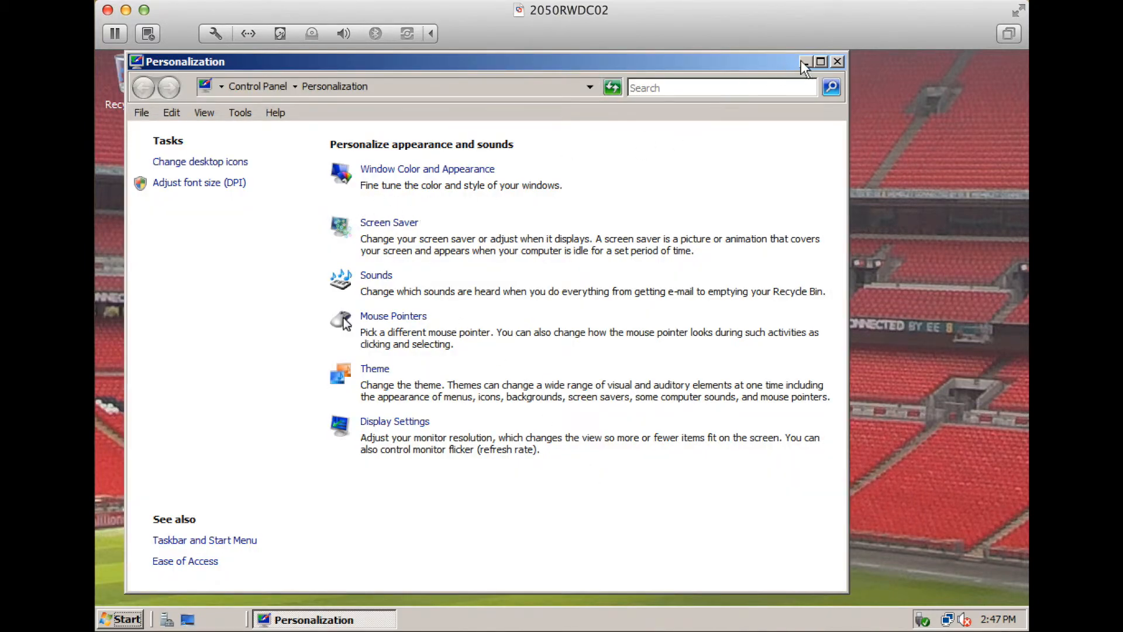
left_click(836, 62)
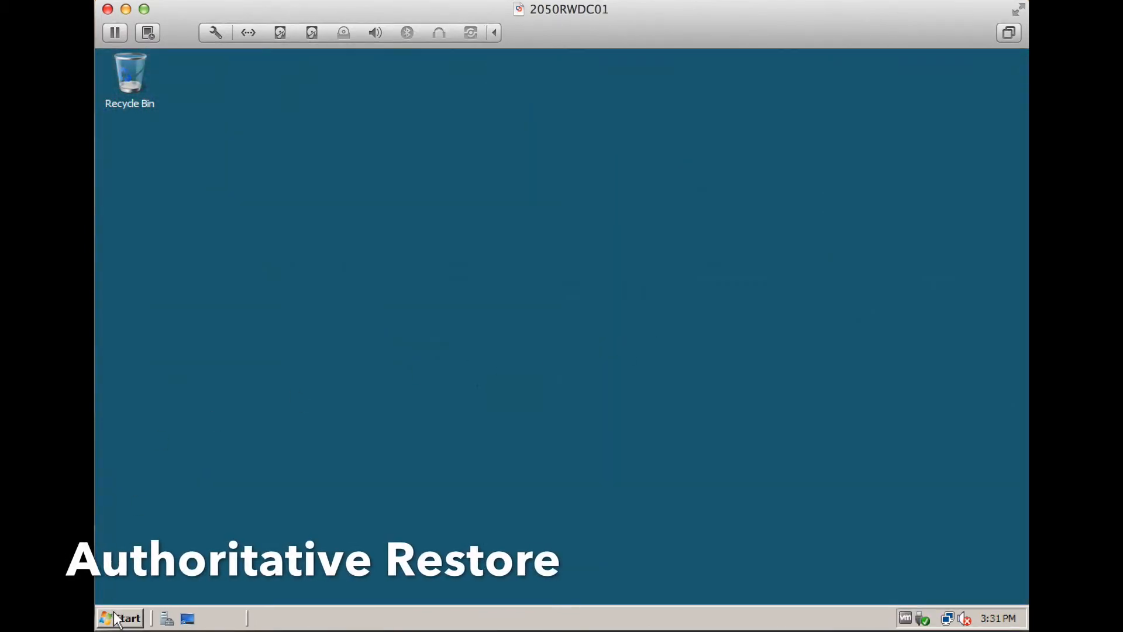
left_click(120, 619)
left_click(385, 310)
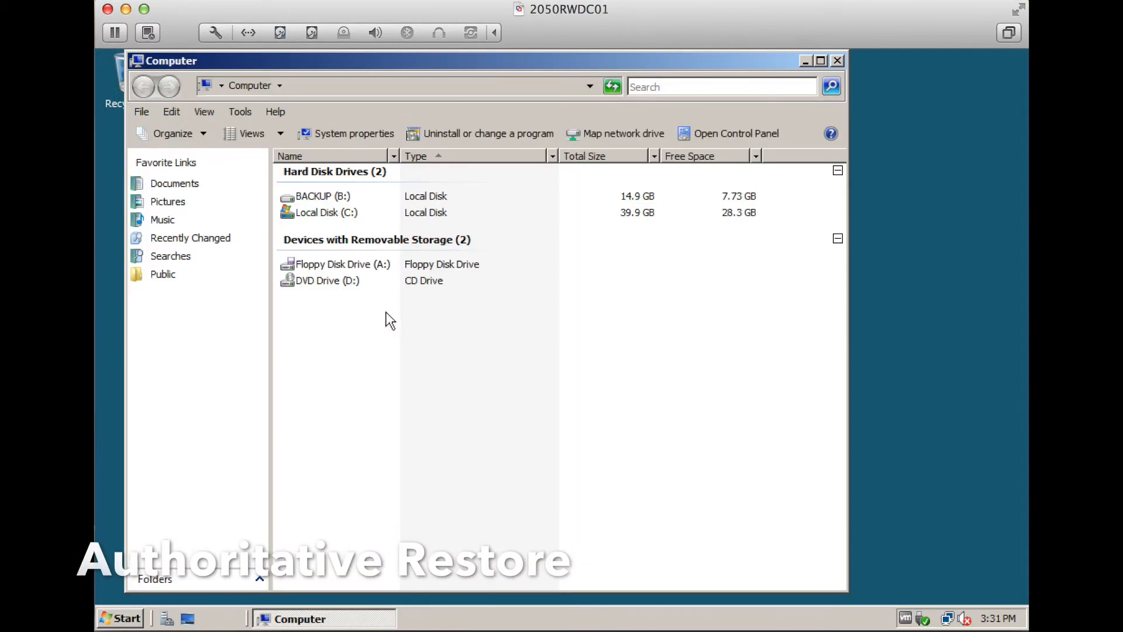
double_click(338, 199)
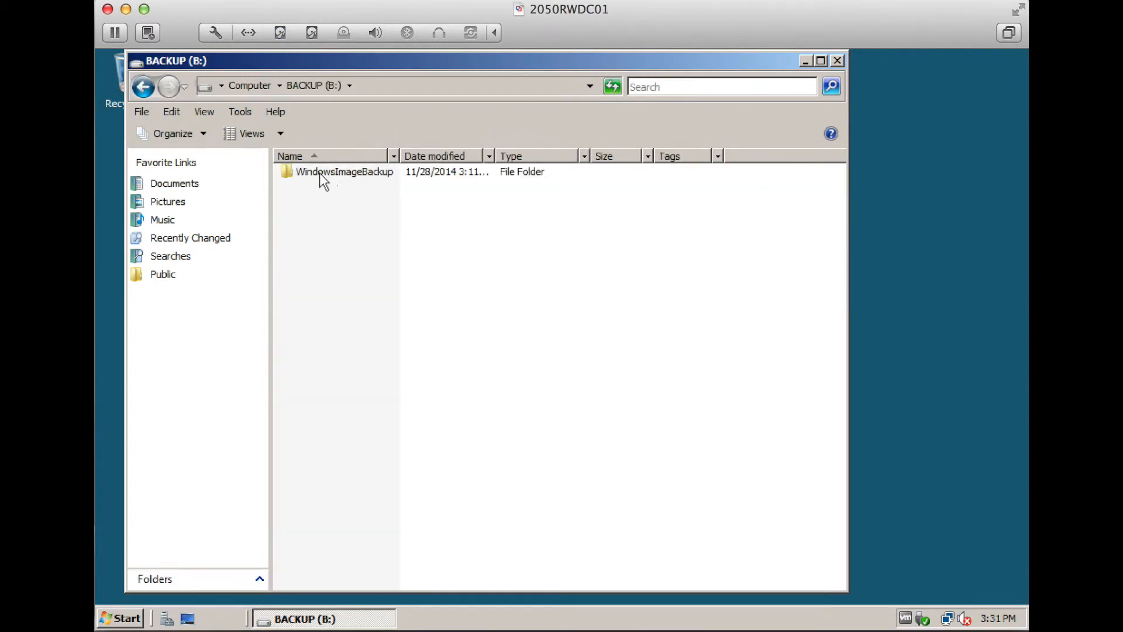
double_click(323, 175)
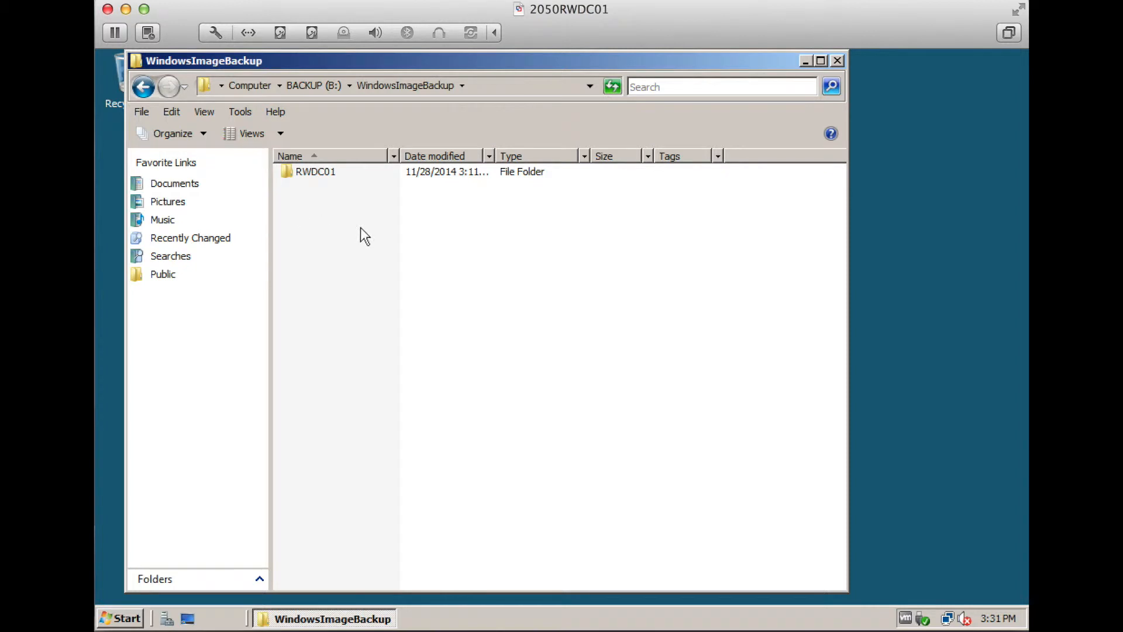
left_click(838, 60)
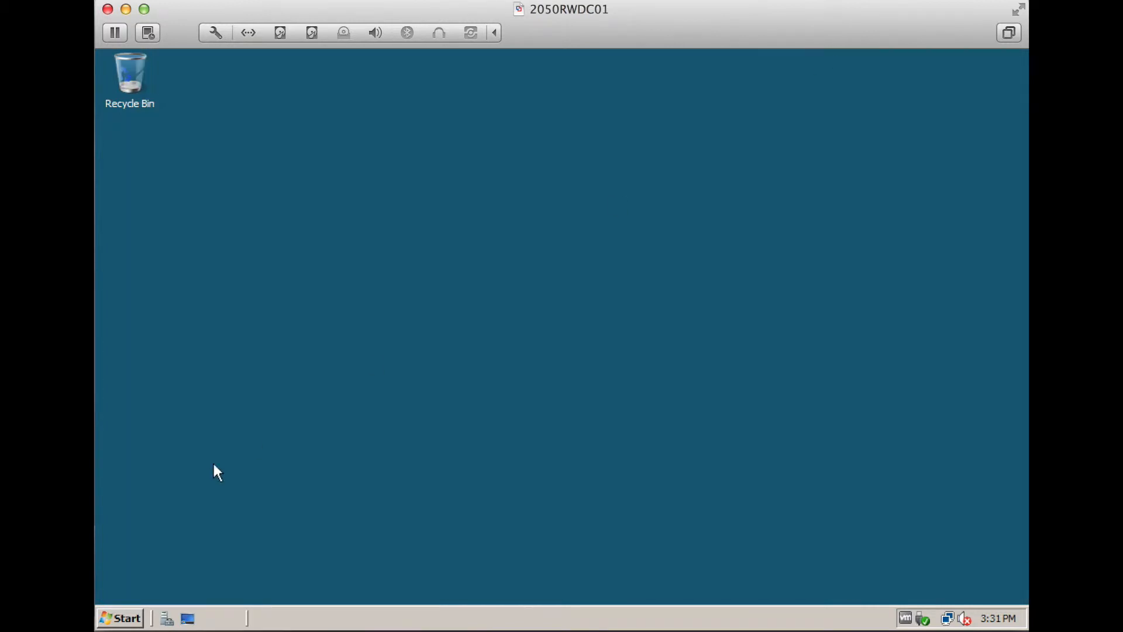
left_click(120, 617)
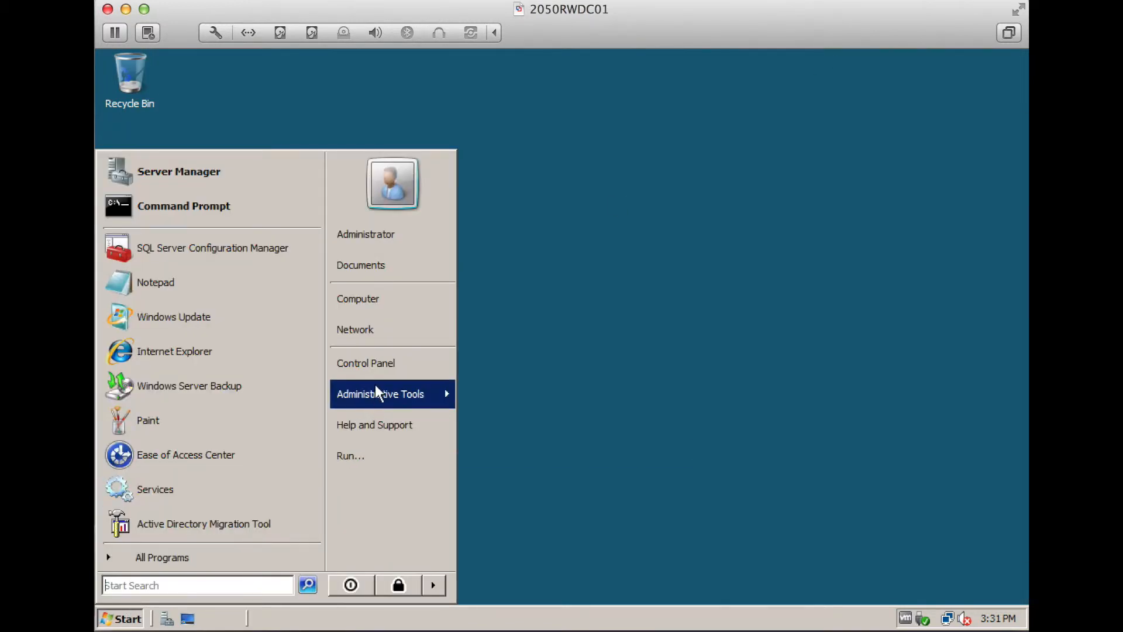
In Active Directory Users and Computers, delete the second MktDept user account
mouse_move(413, 394)
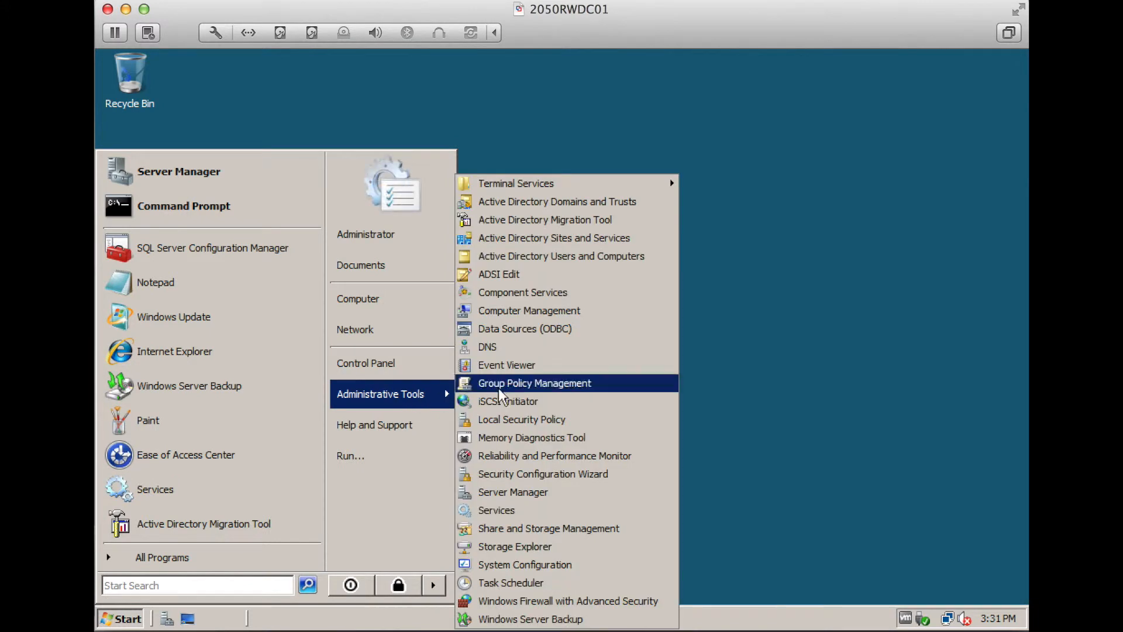
left_click(579, 257)
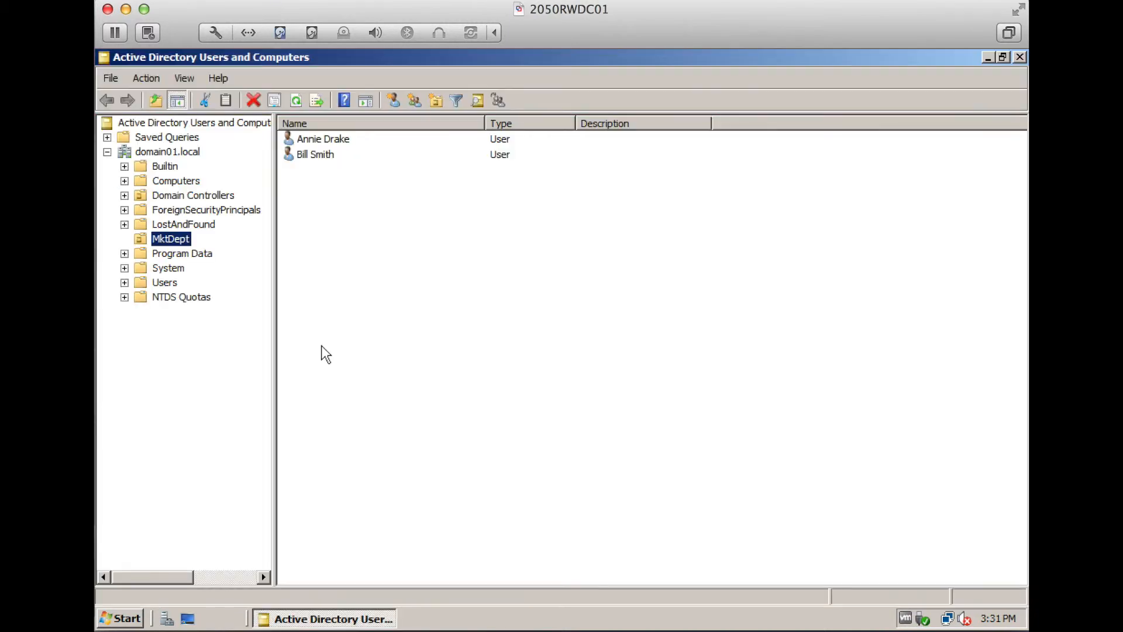
left_click(306, 154)
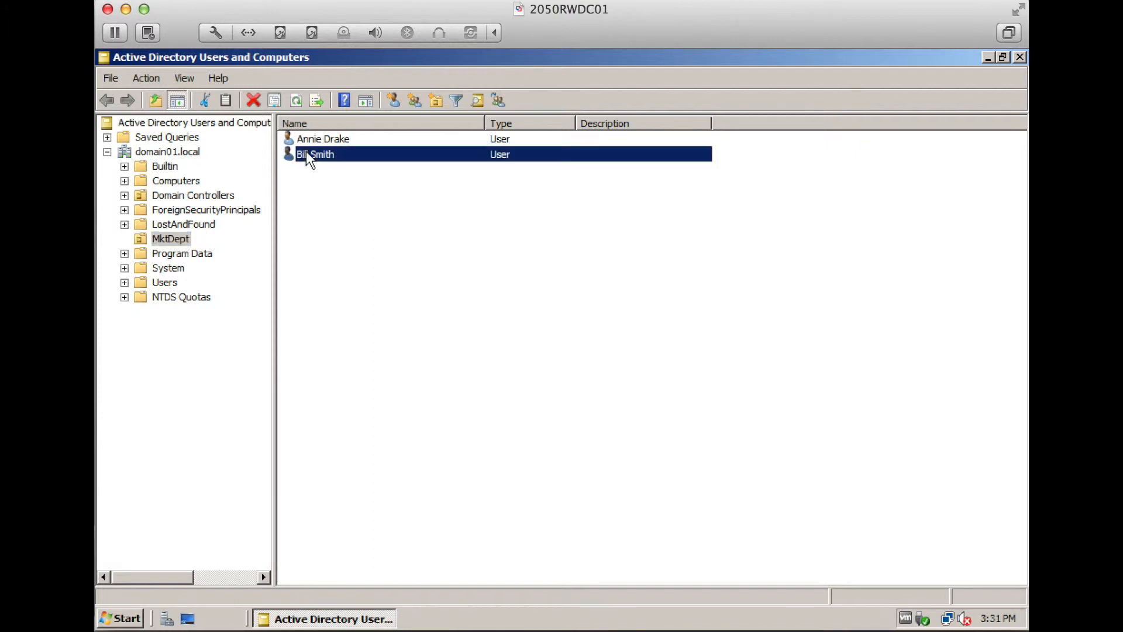
right_click(331, 153)
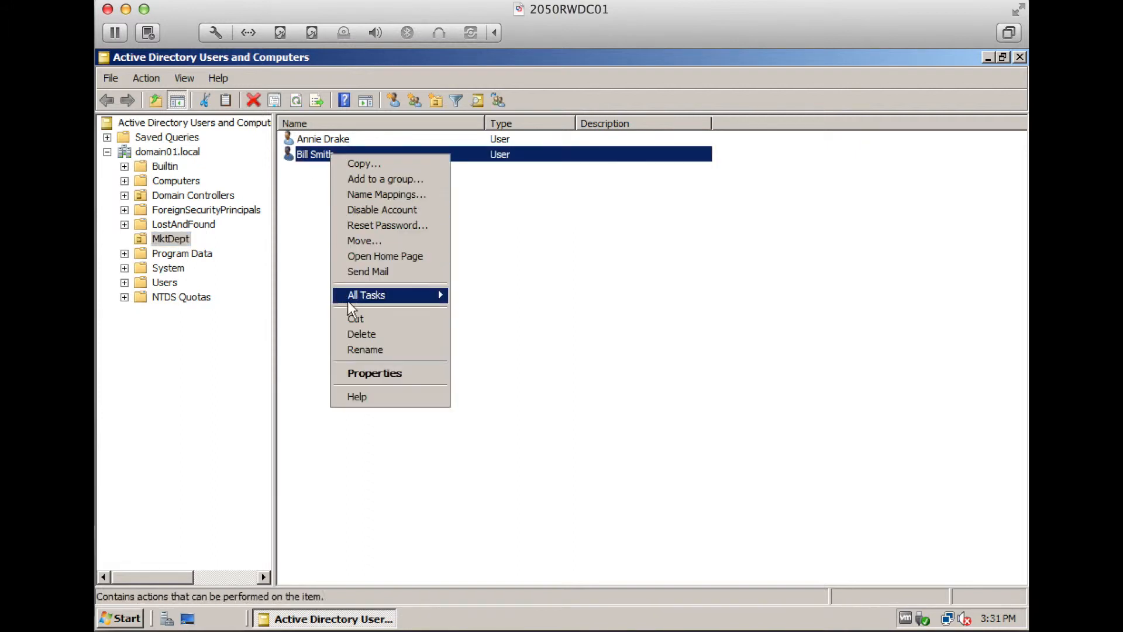
left_click(362, 337)
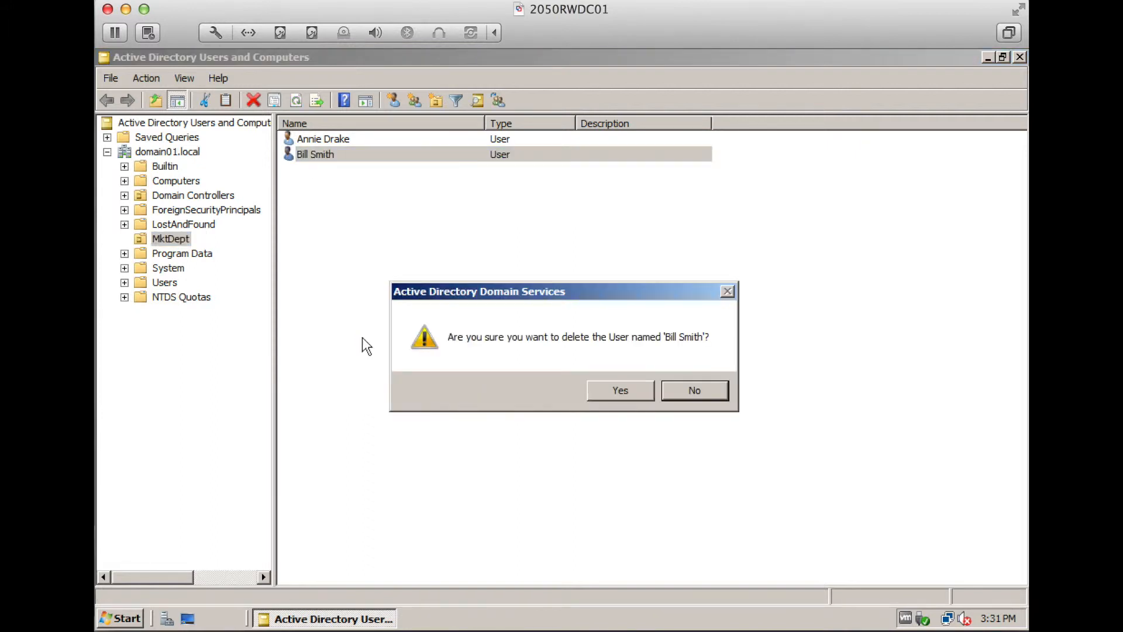
left_click(613, 388)
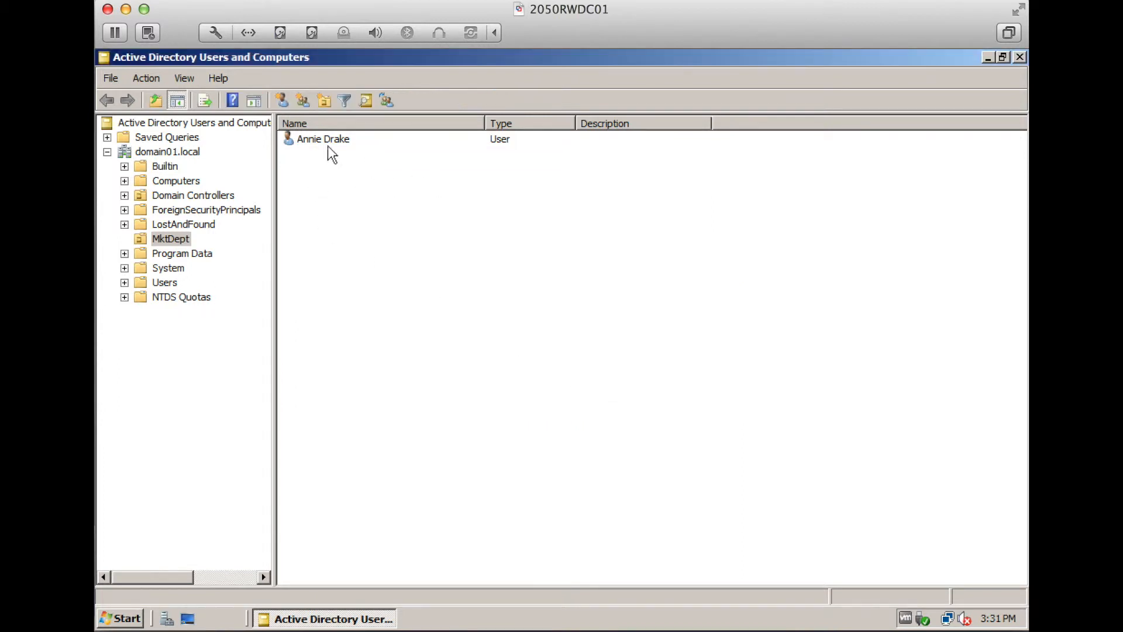
Dismiss the MktDept actions menu and close the Active Directory console
left_click(150, 76)
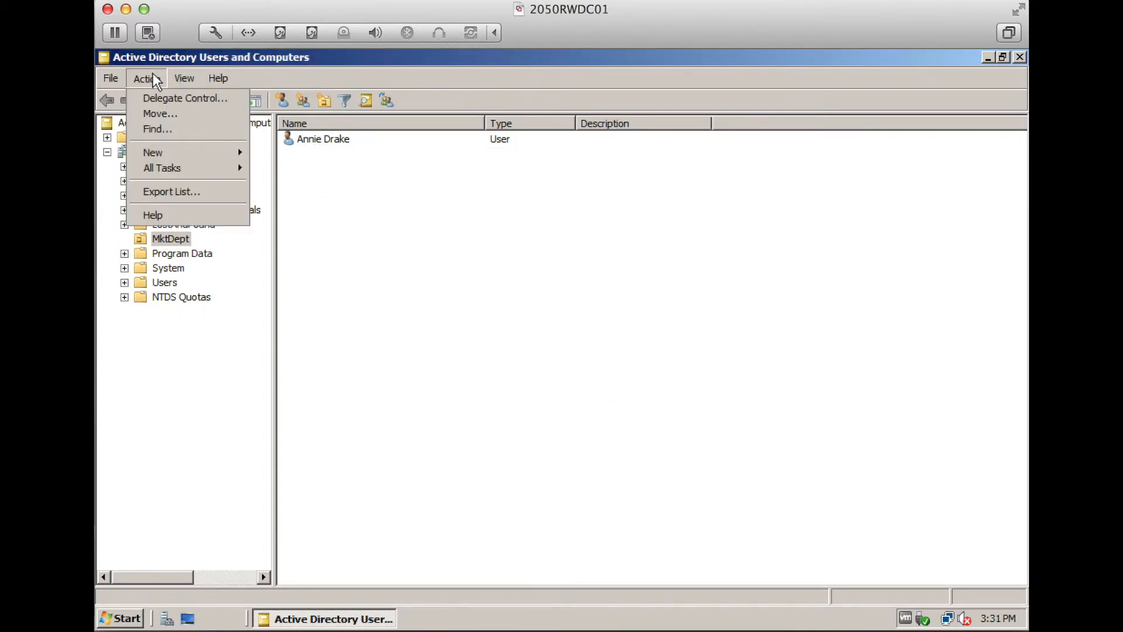
left_click(116, 79)
left_click(1019, 58)
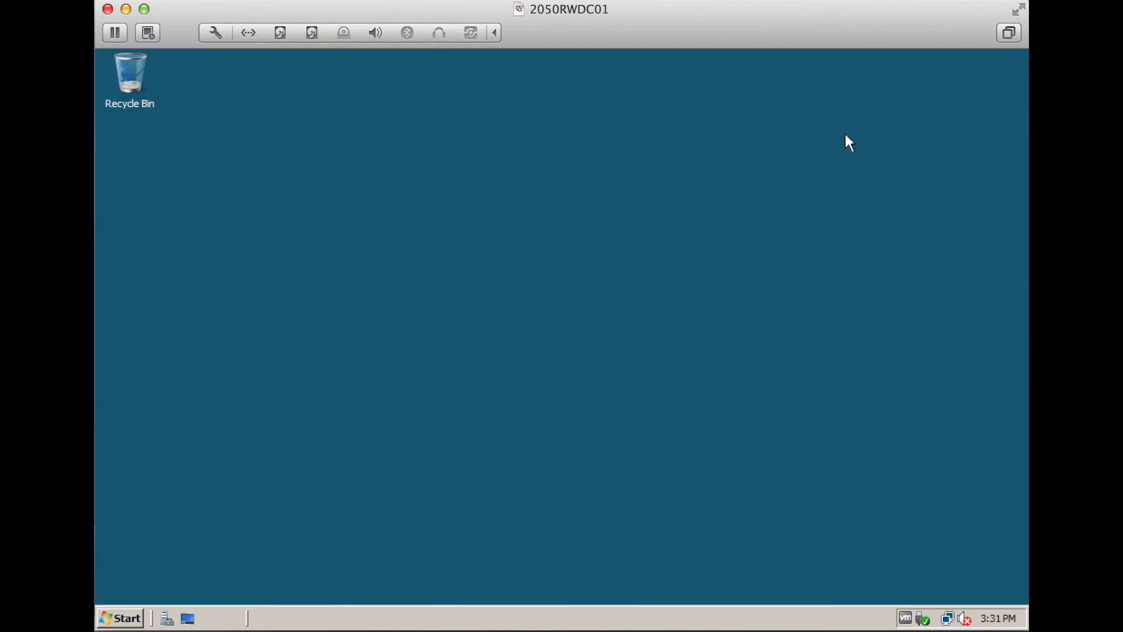
Run bcdedit /set safeboot dsrepair in an administrator command prompt
left_click(126, 615)
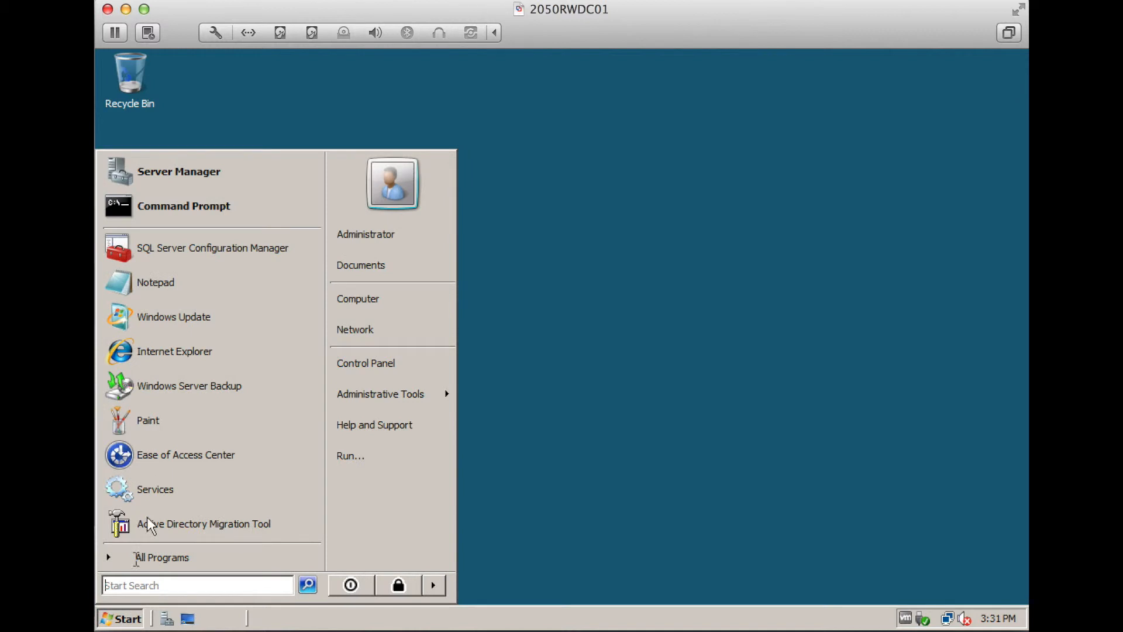
left_click(216, 200)
type("bcdedit")
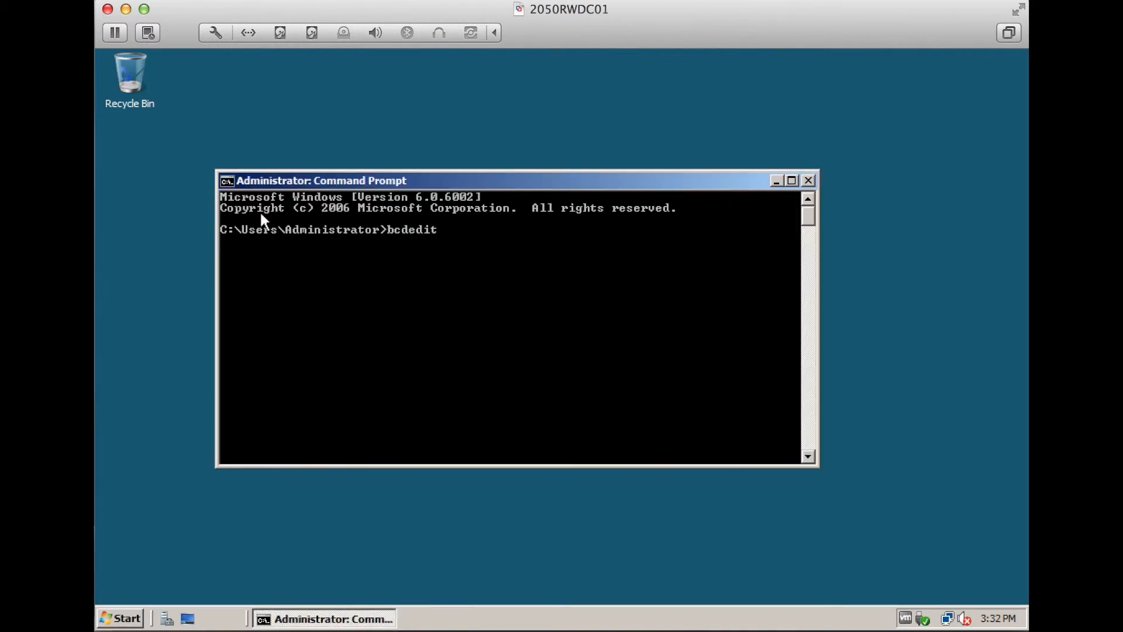
type(" /set safeboot dsrepair")
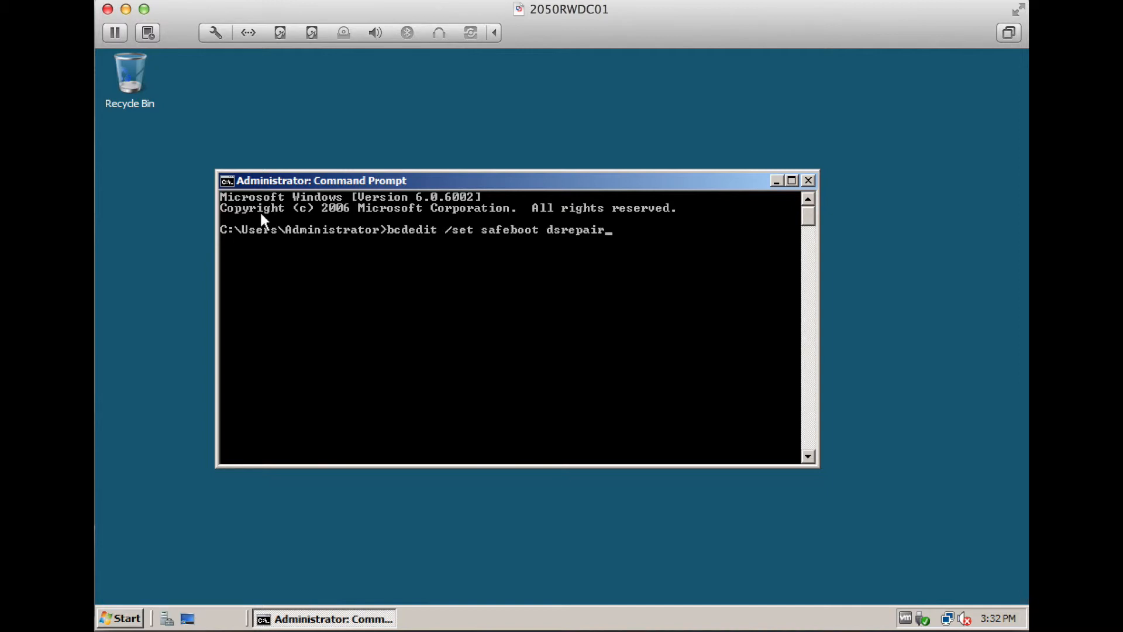
key("Return")
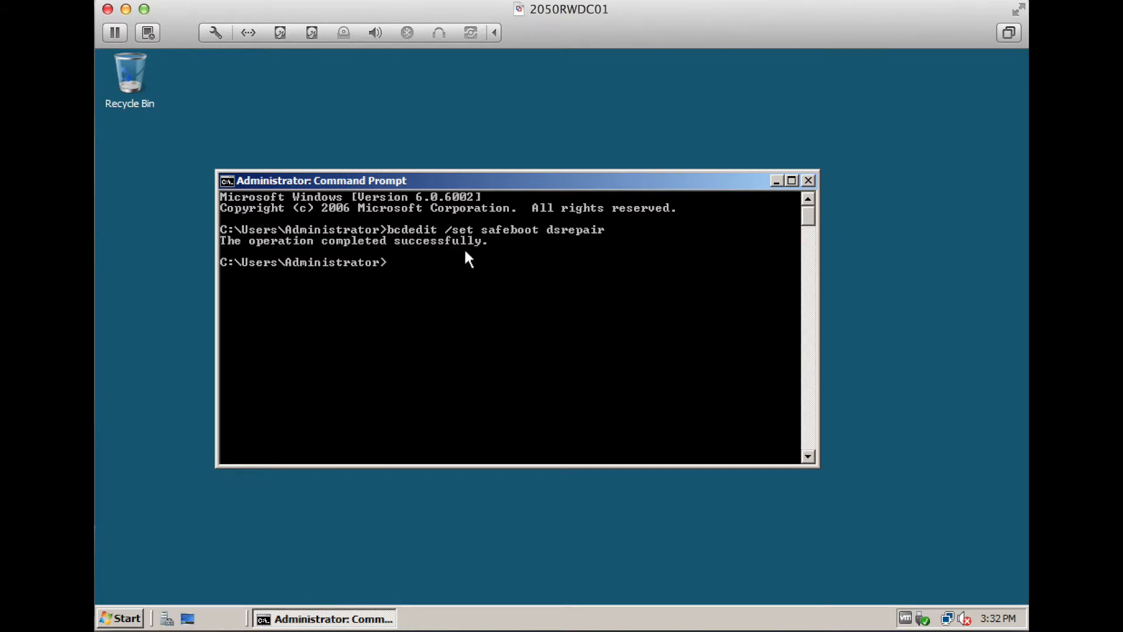
left_click(808, 181)
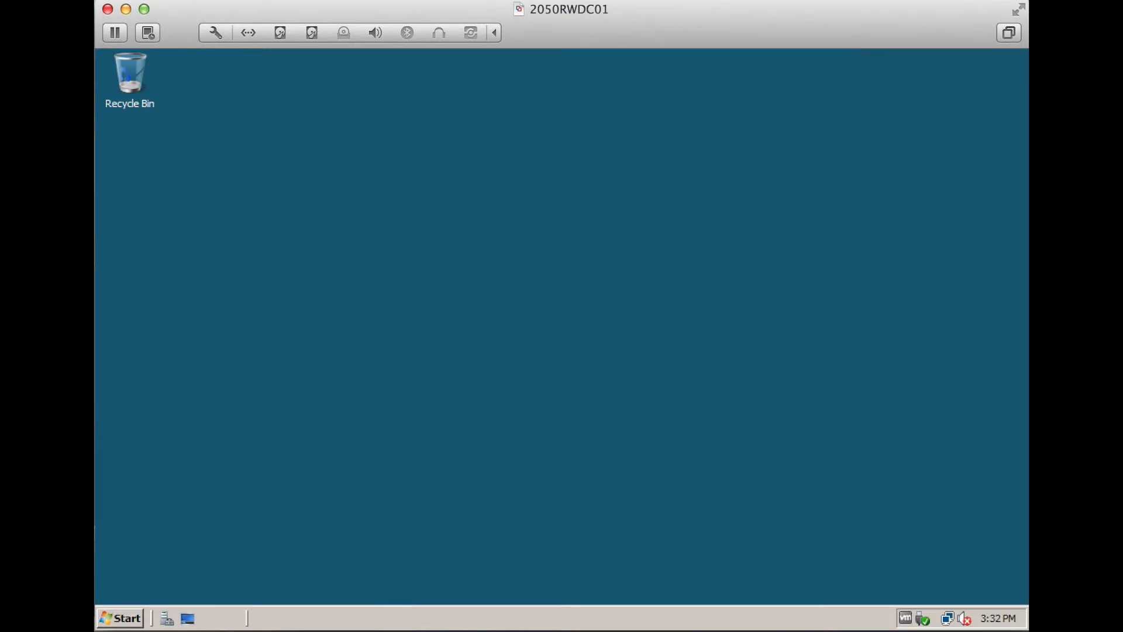
Restart the server with comment 1 and log on as local Administrator
left_click(117, 615)
left_click(434, 585)
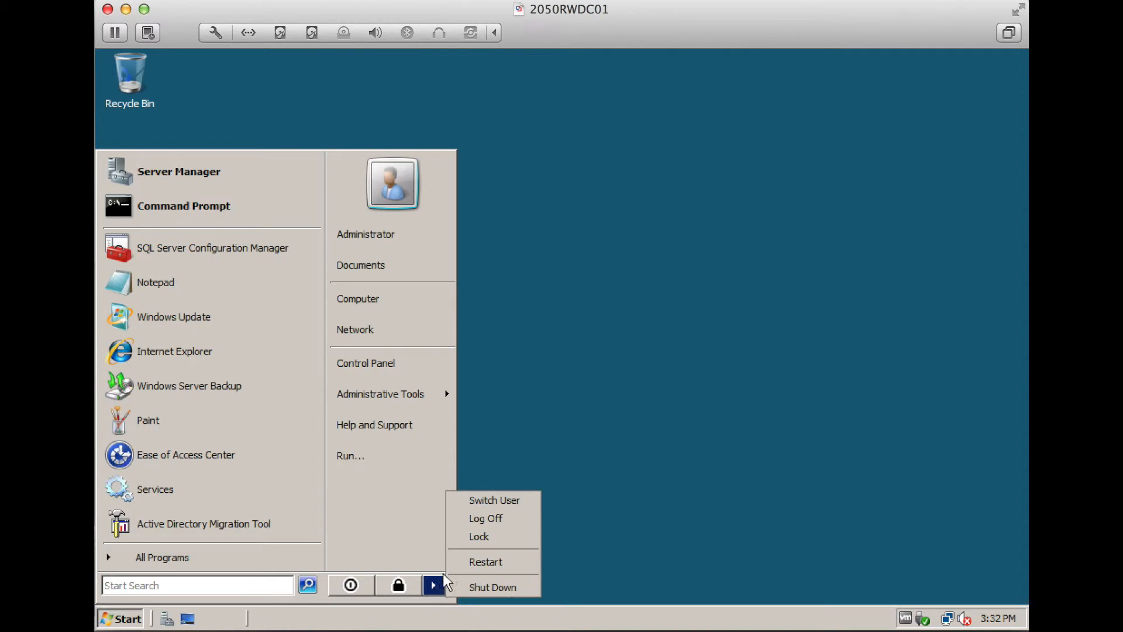
left_click(464, 559)
left_click(514, 389)
type("1")
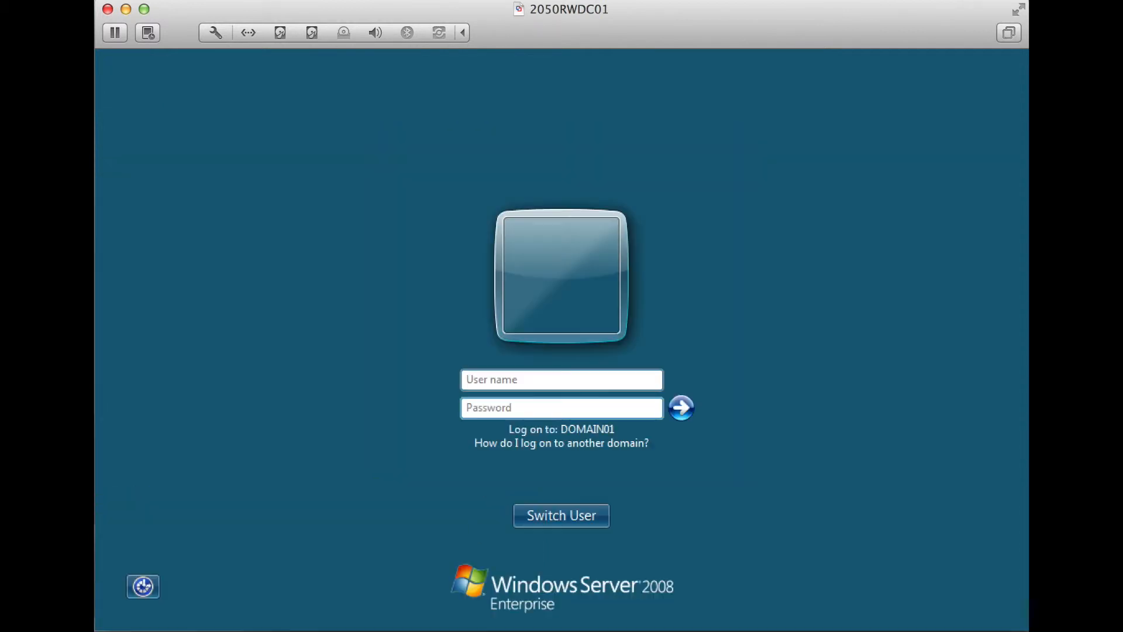
type("Administrator")
key("Tab")
type("*********")
key("Return")
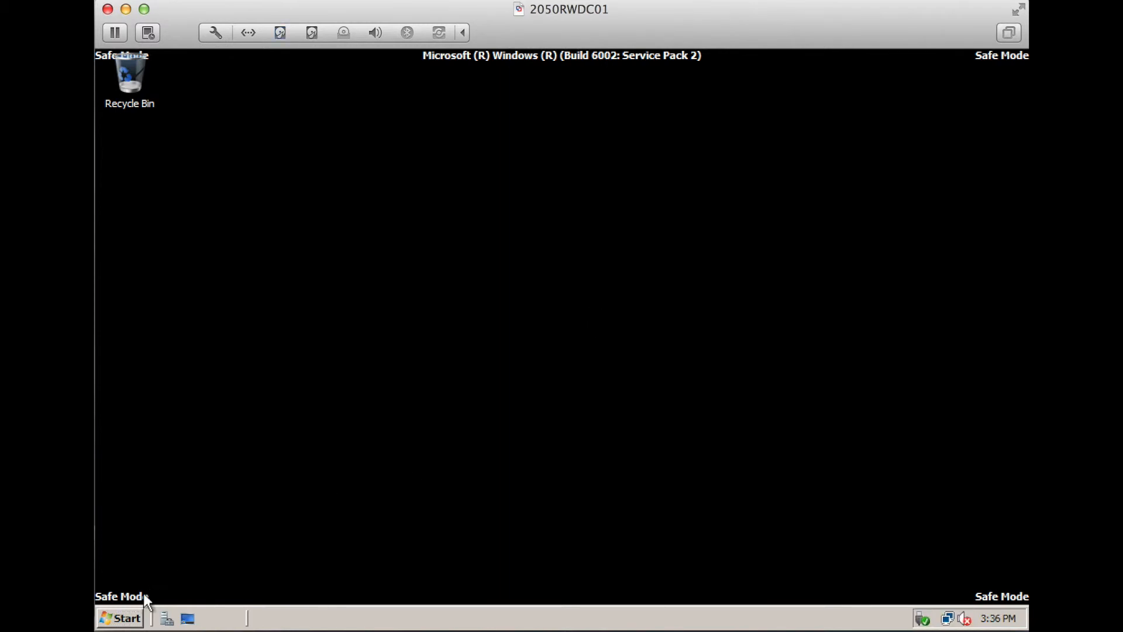
List the available backup versions with wbadmin get versions
left_click(124, 618)
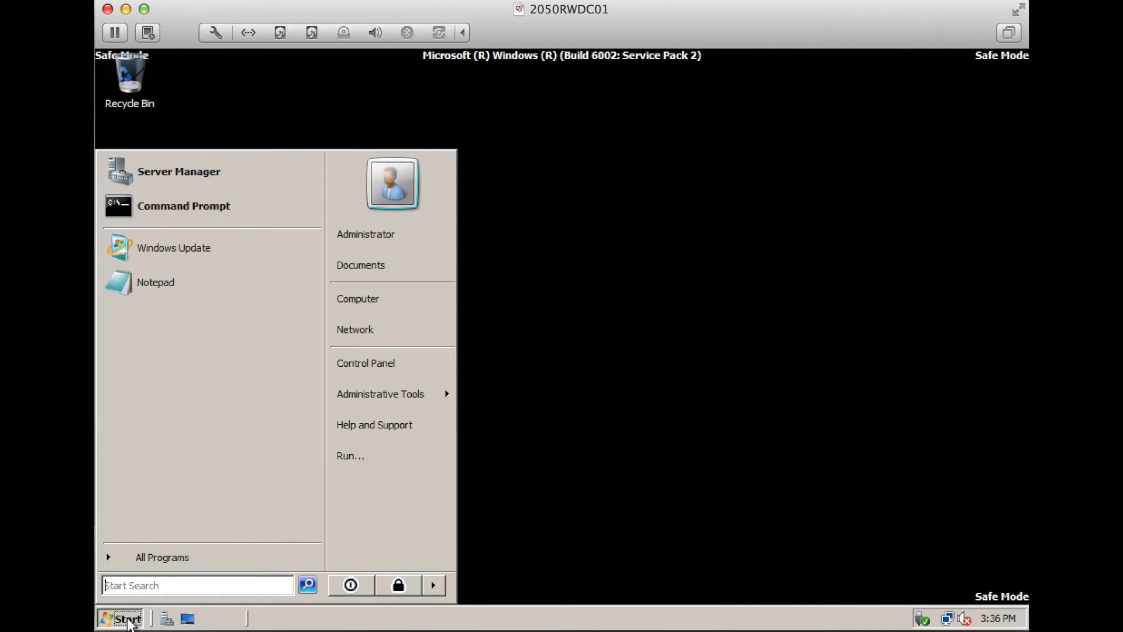
left_click(272, 211)
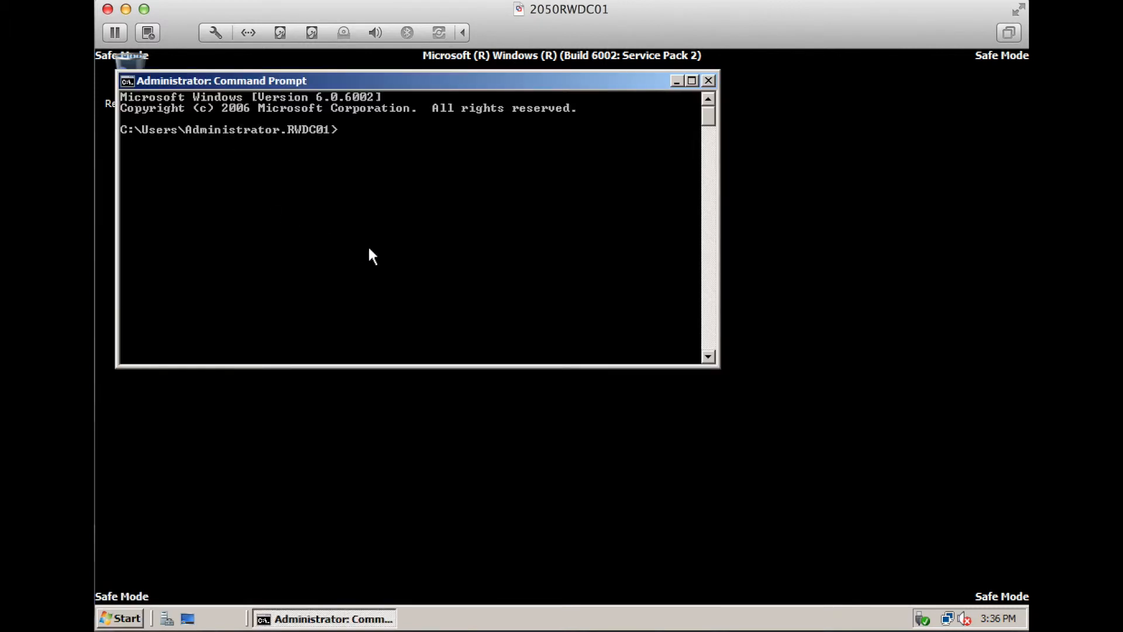
type("wbadmin get version")
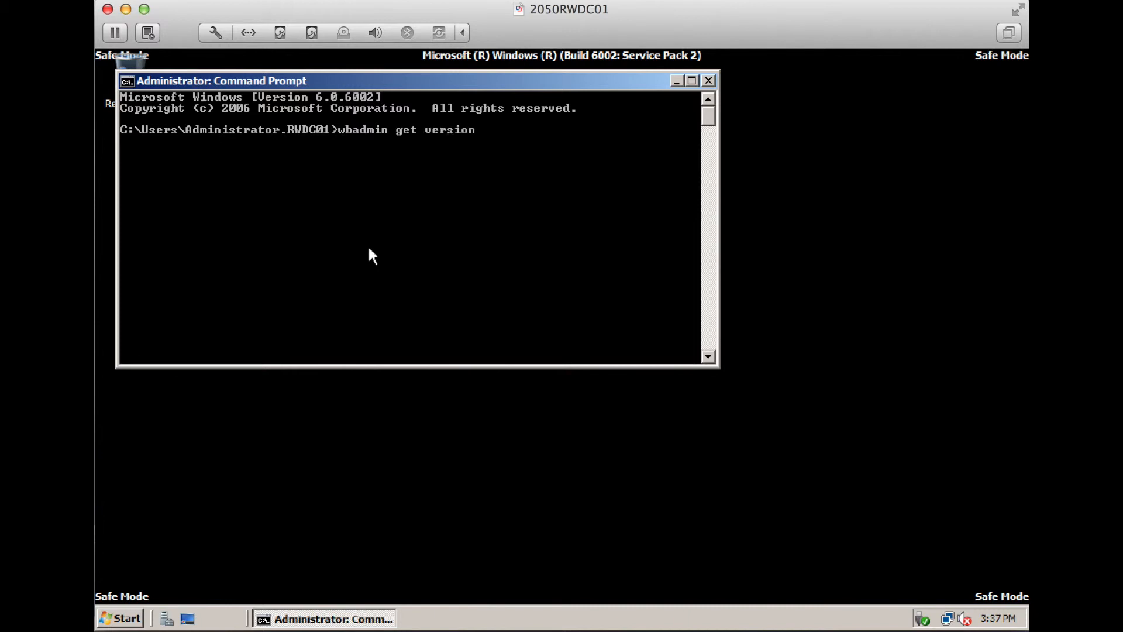
type("s")
key("Return")
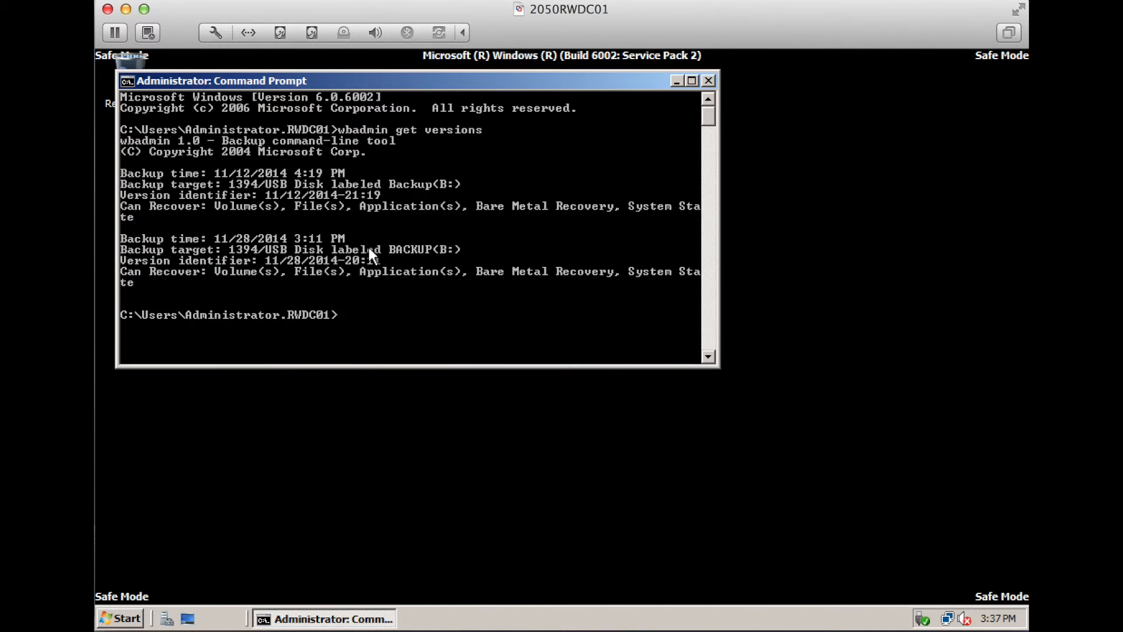
Run wbadmin start systemstaterecovery for version 11/28/2014-20:11, confirm with Y, then exit
type("wbadmin start syst")
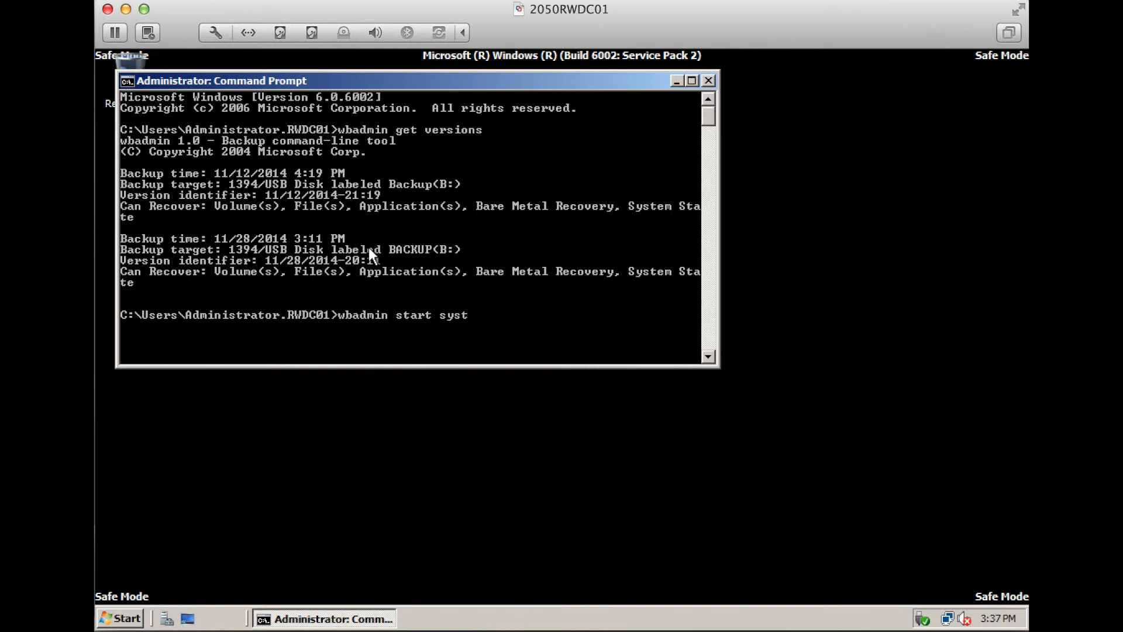
type("emstaterecovery -version")
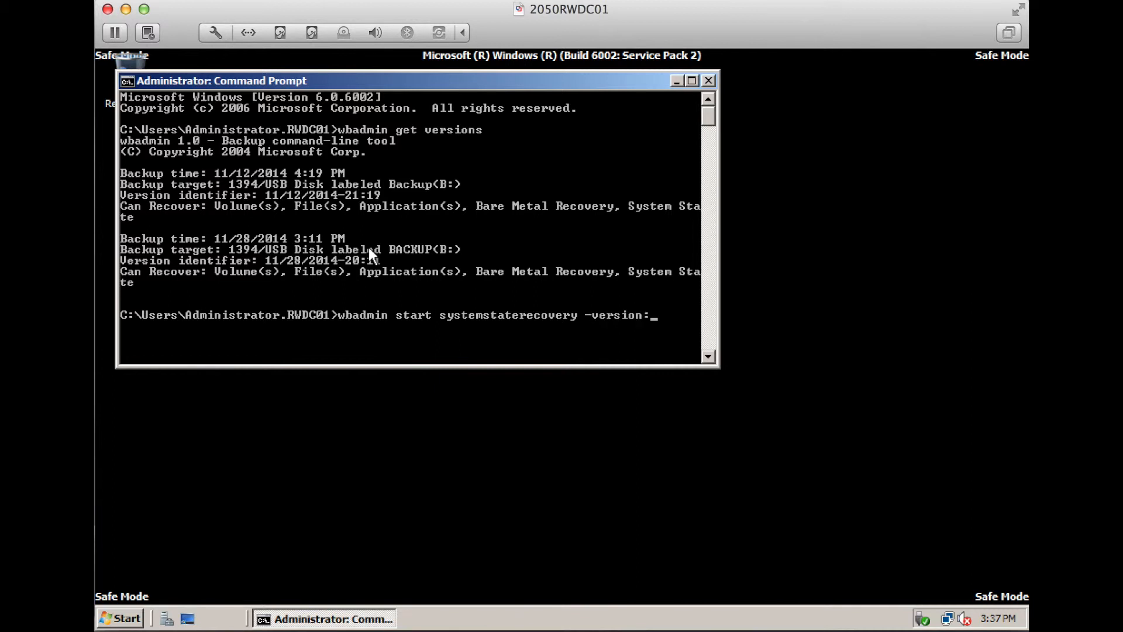
type(":11/28/2014-20:11")
key("Return")
type("y")
key("Return")
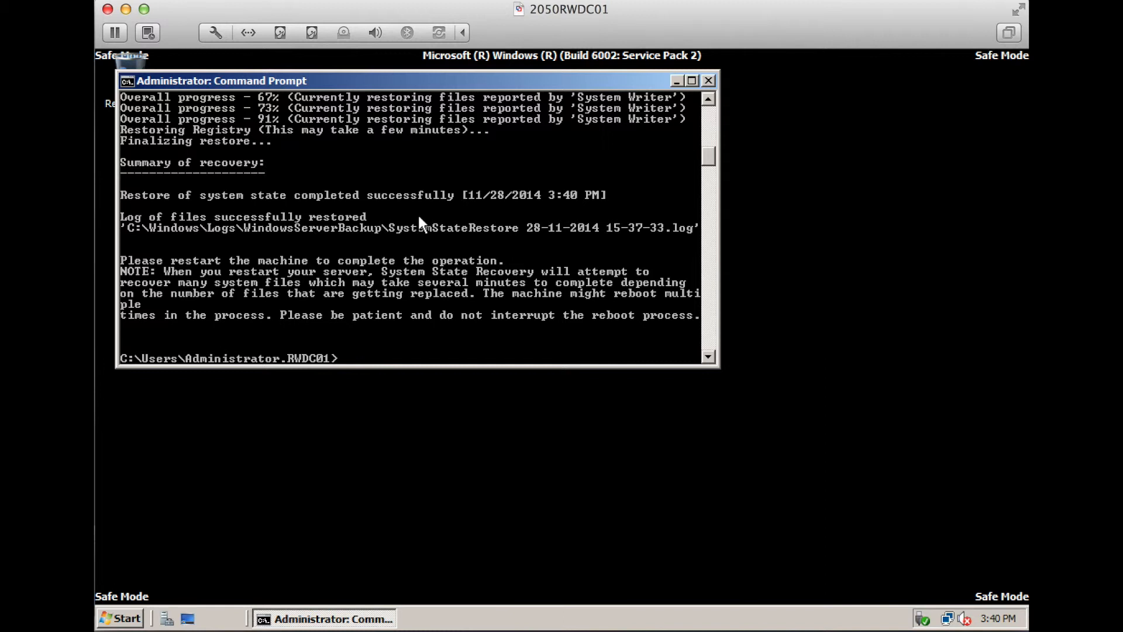
type("exit")
key("Return")
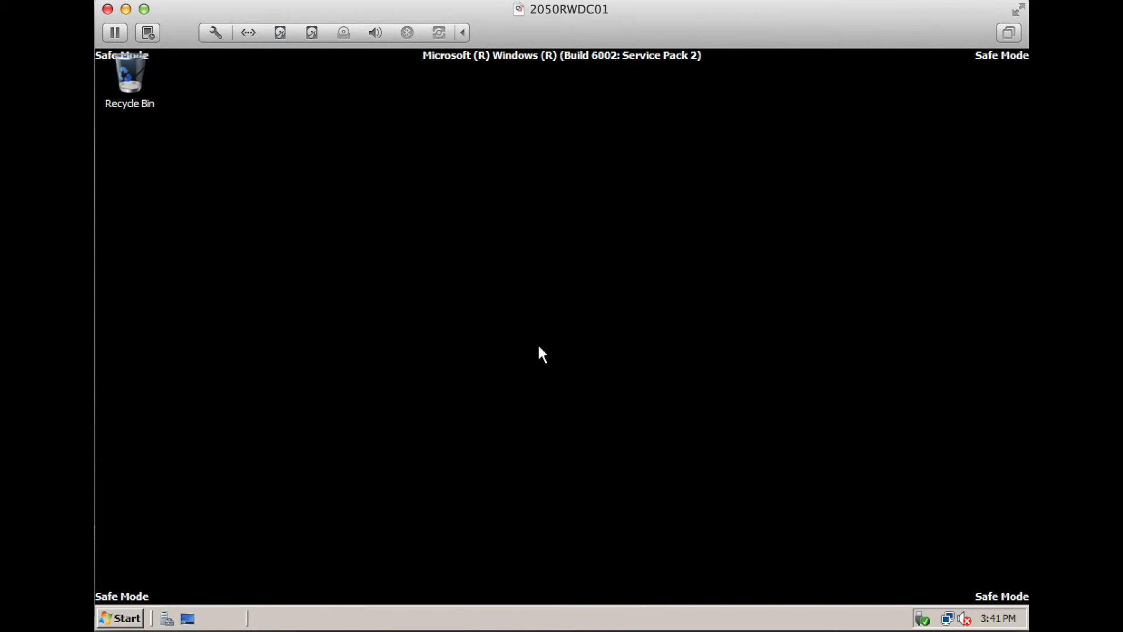
Start ntdsutil, activate instance ntds, and enter authoritative restore mode
left_click(119, 618)
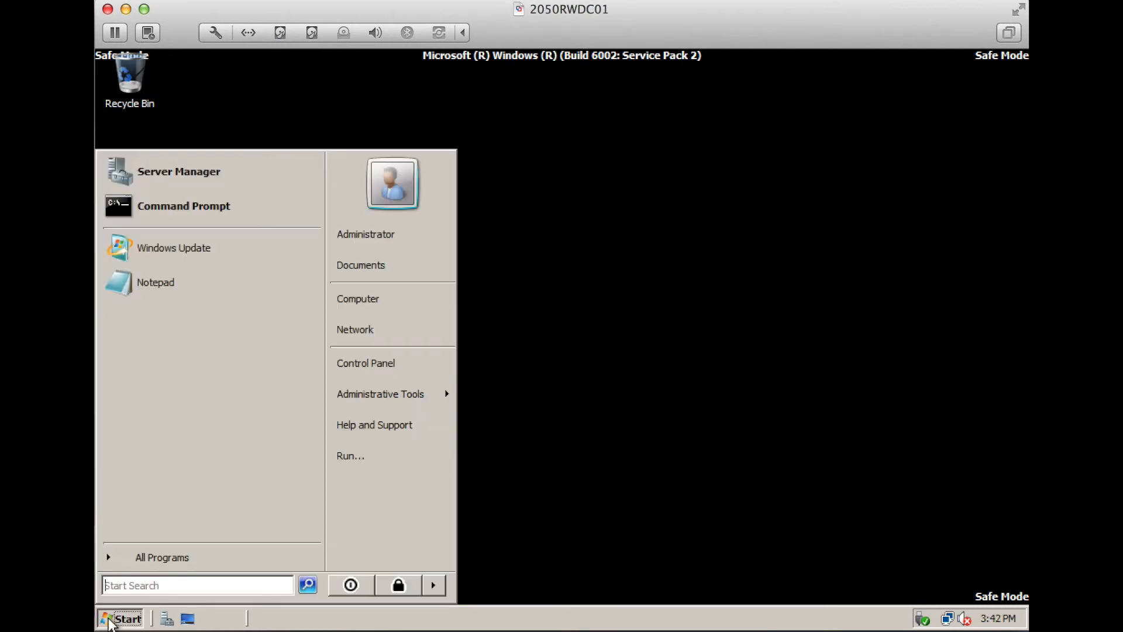
left_click(231, 216)
type("ntdsutil")
key("Return")
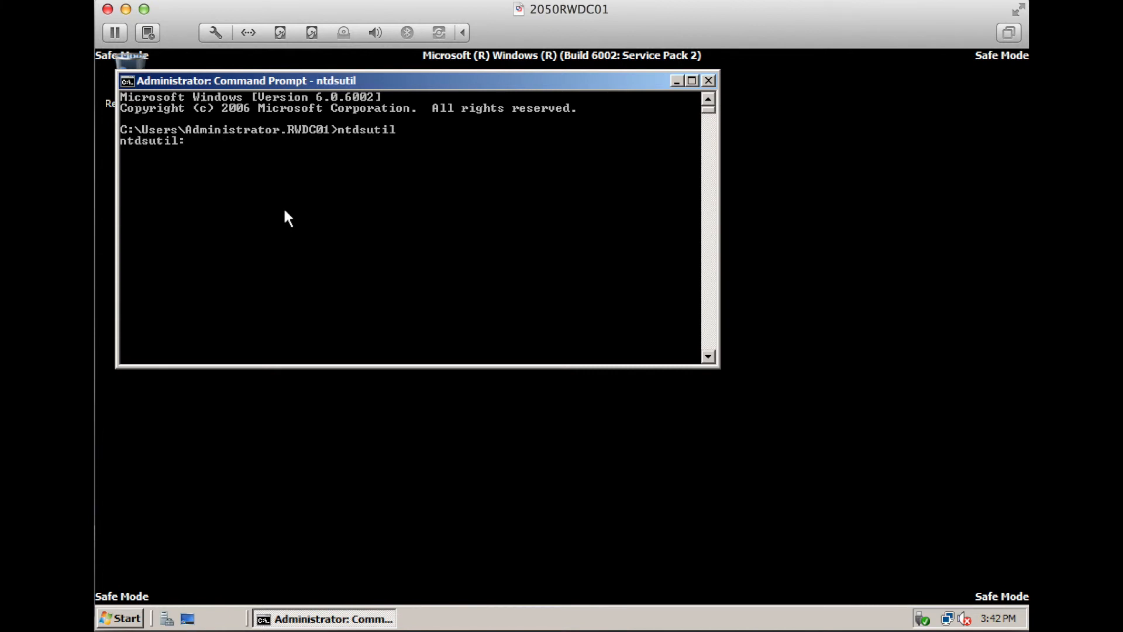
type("activate instance ntds")
key("Return")
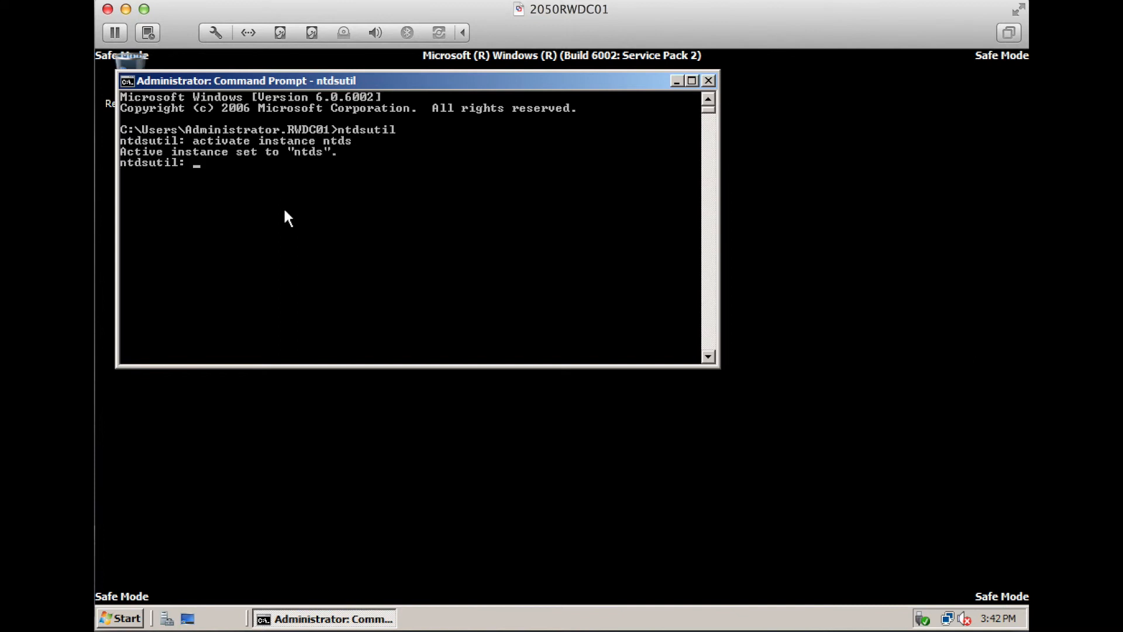
type("authoritative restore")
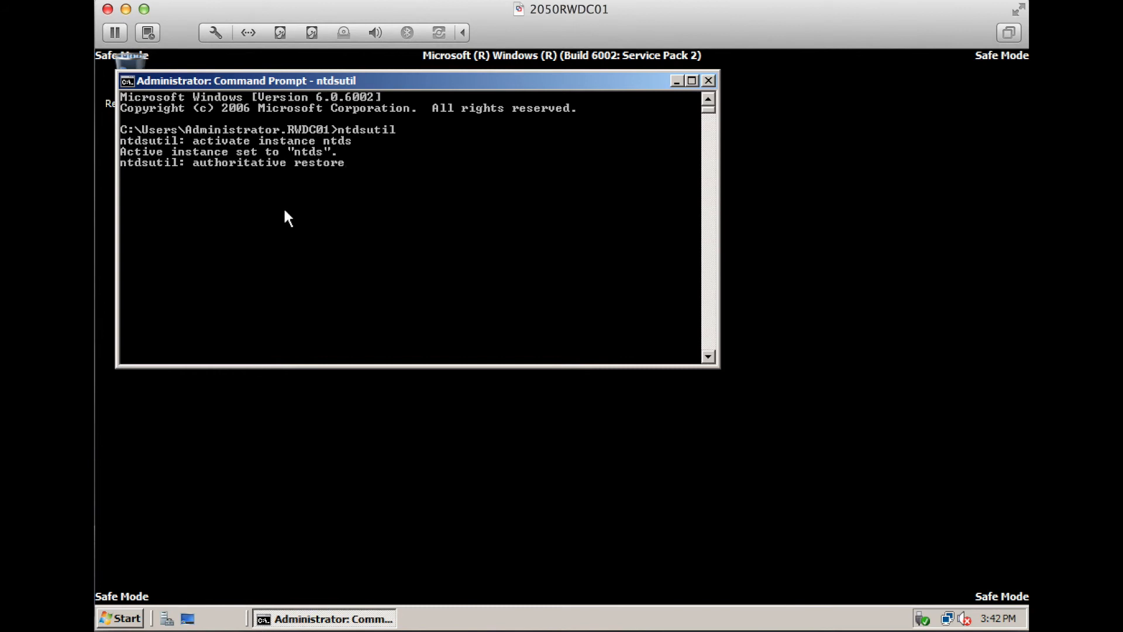
key("Return")
Restore subtree ou=MktDept,dc=domain01,dc=local, fixing a typo and confirming the restore
type("restore s")
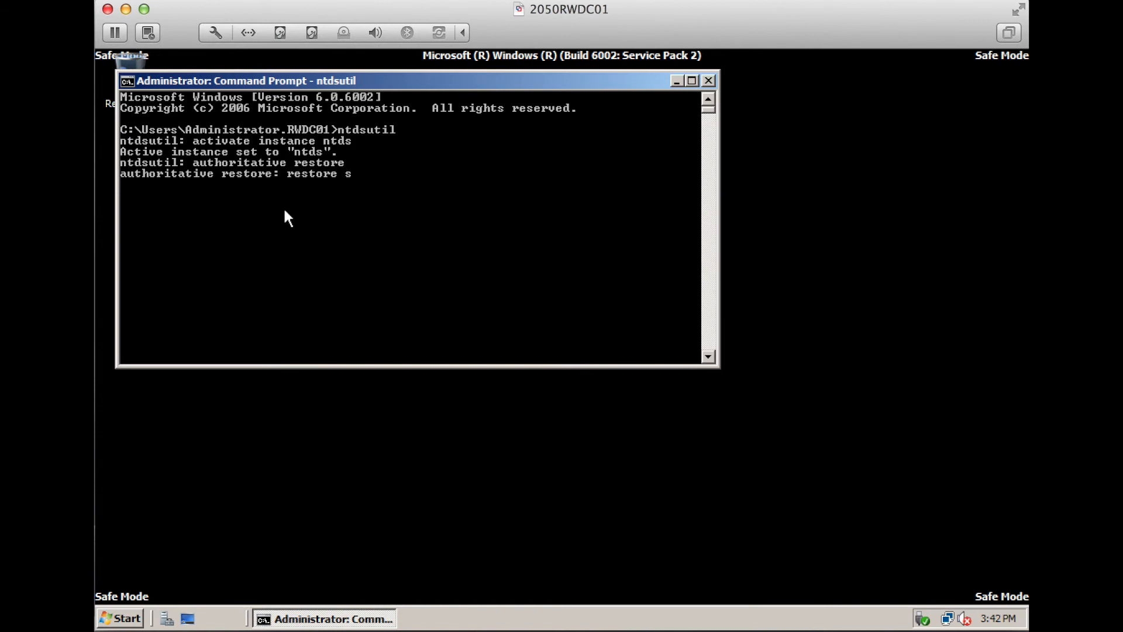
type("ubtree")
type(" ou=")
type("Mkt")
type("Dept")
type(",dc=do")
type("main0")
type("21")
key("BackSpace")
key("BackSpace")
type("1")
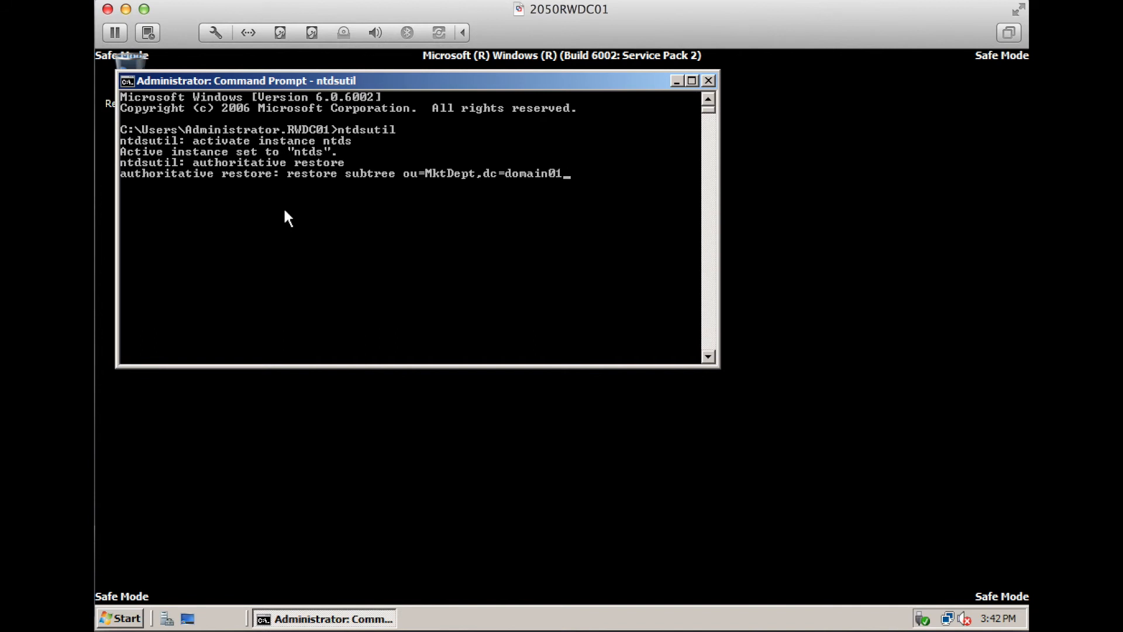
type(",dc=local")
key("Return")
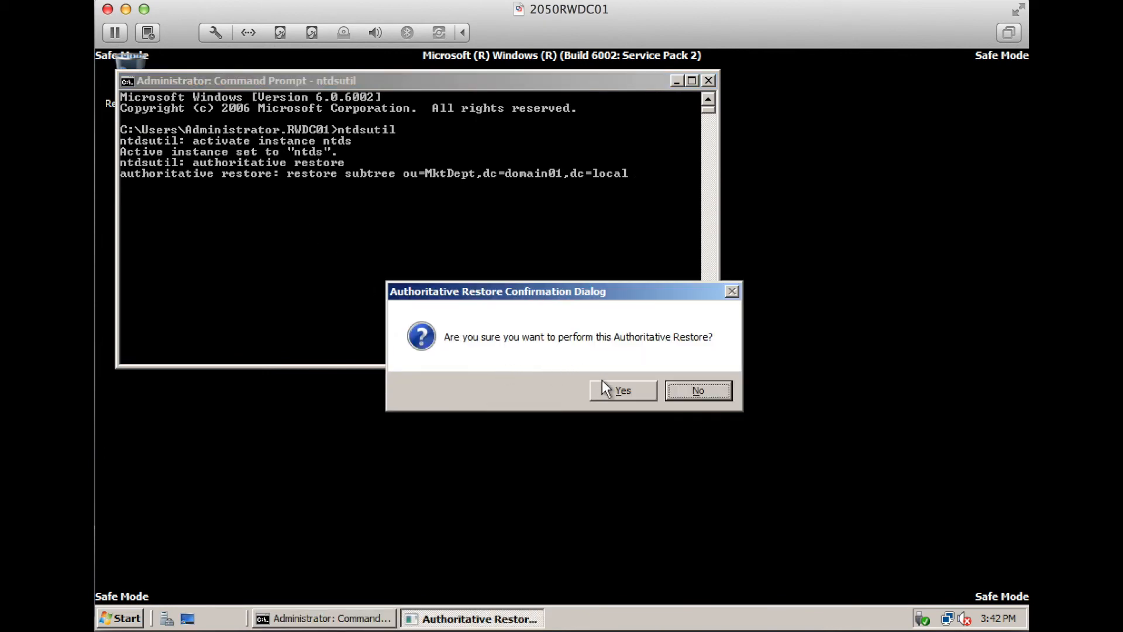
left_click(607, 388)
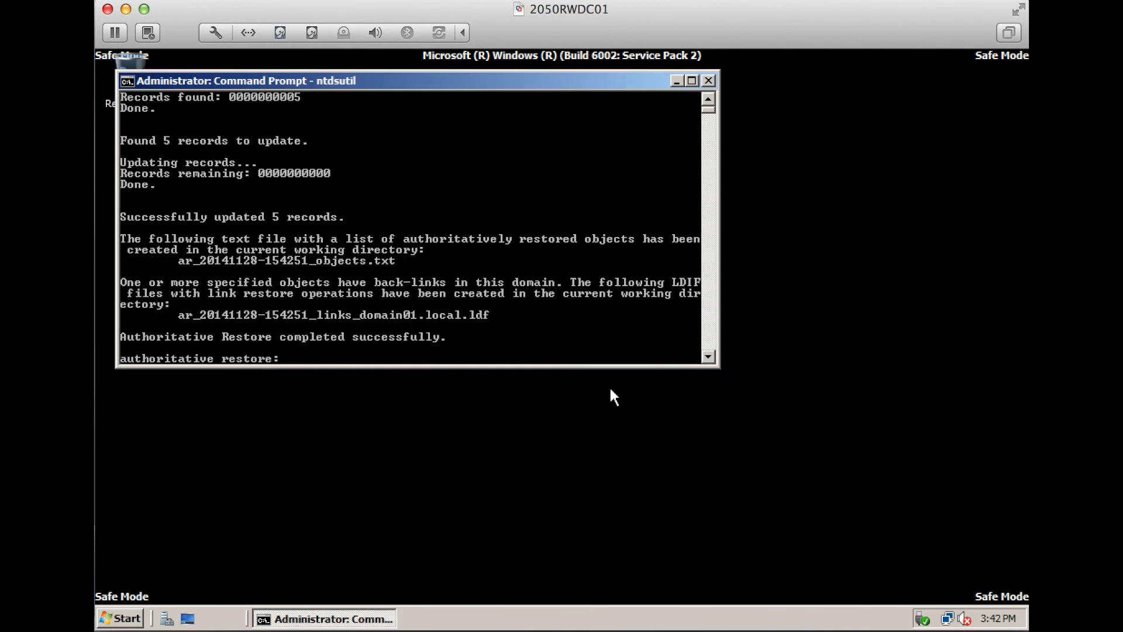
Quit ntdsutil and begin typing bcdedit /deletevalue safeboot
type("quit")
key("Return")
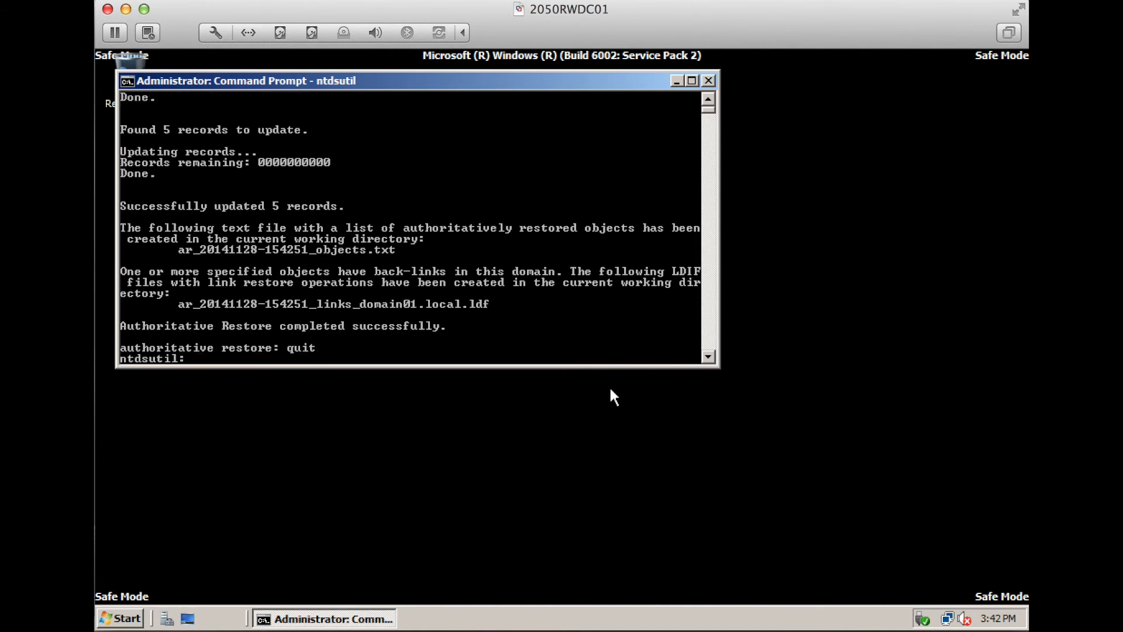
type("quit")
key("Return")
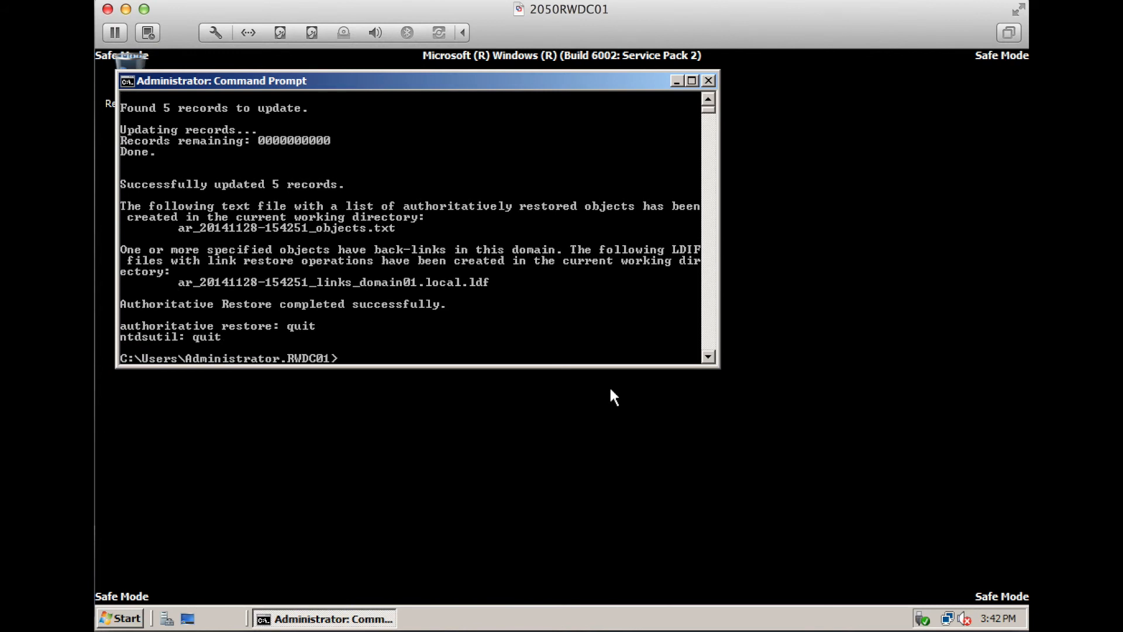
type("bcdedit /deleteva")
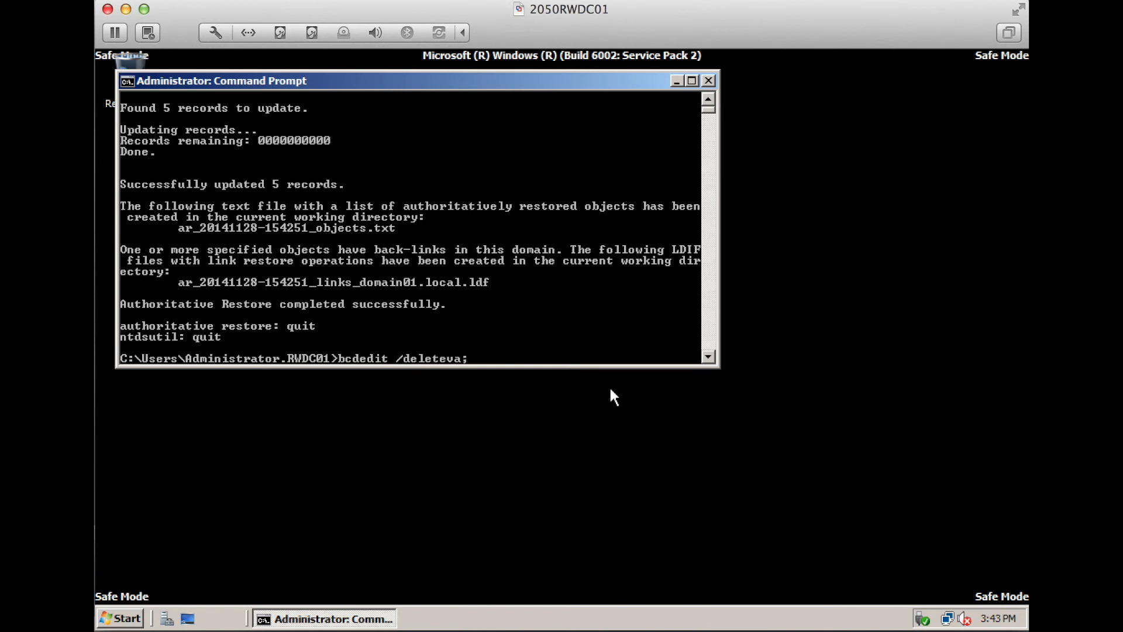
type("lue safeboot")
Remove the safeboot value from the boot configuration with bcdedit and close Command Prompt
key("Return")
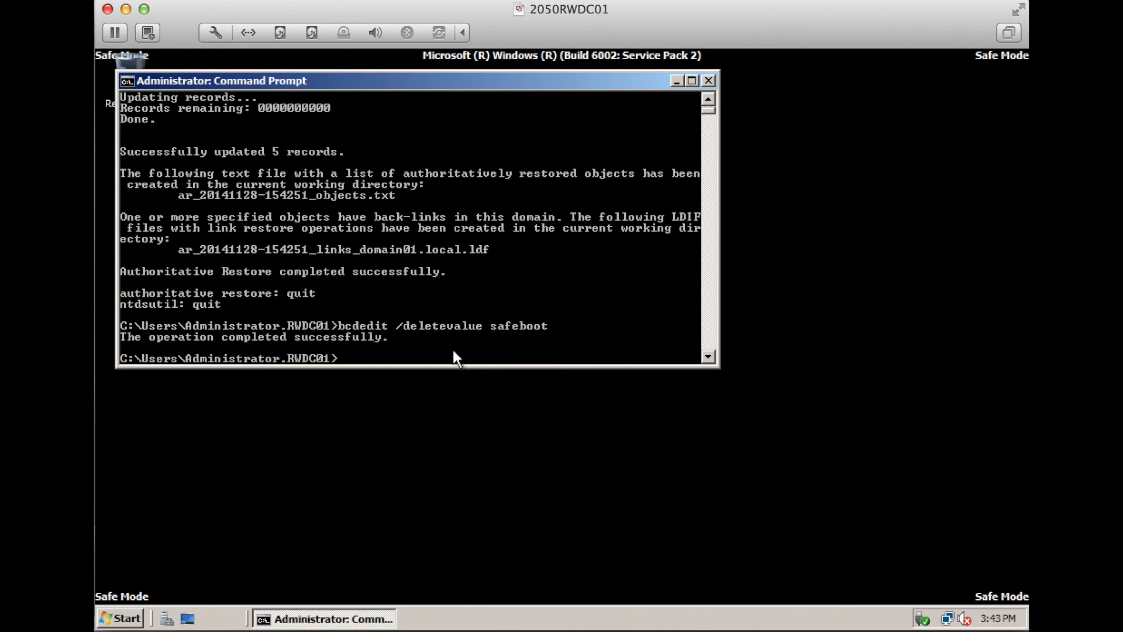
left_click(712, 82)
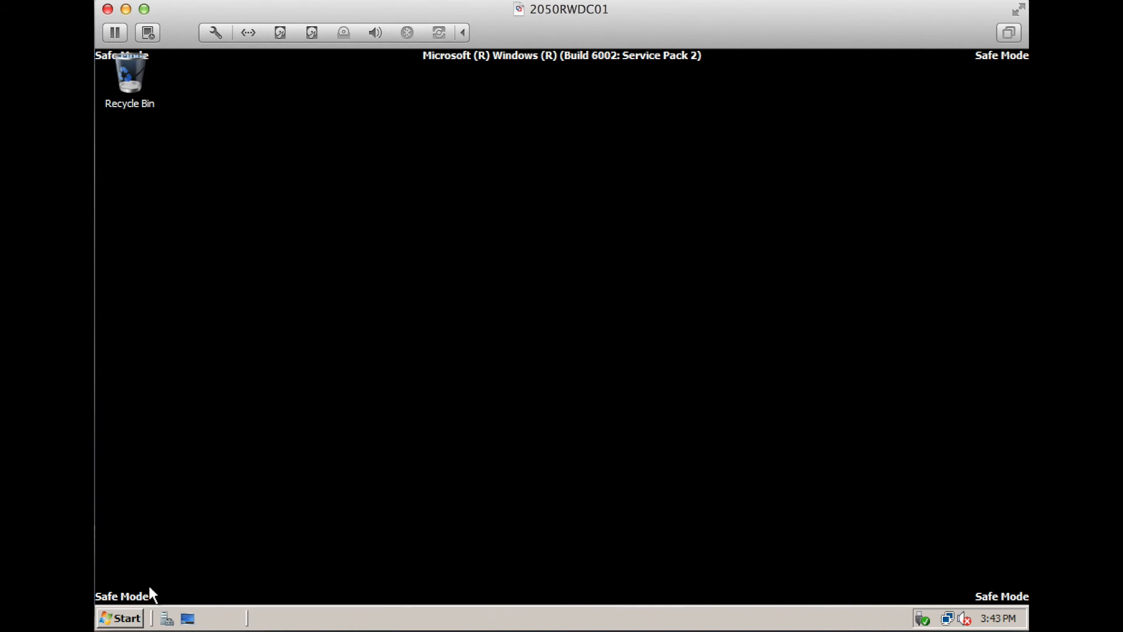
left_click(133, 617)
left_click(354, 581)
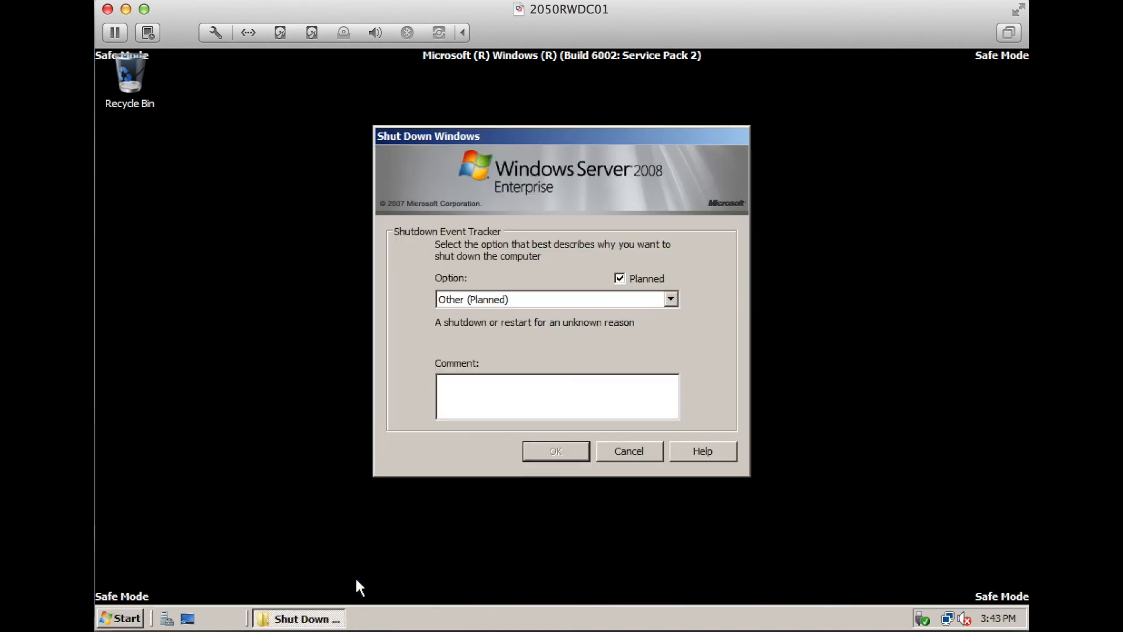
left_click(632, 451)
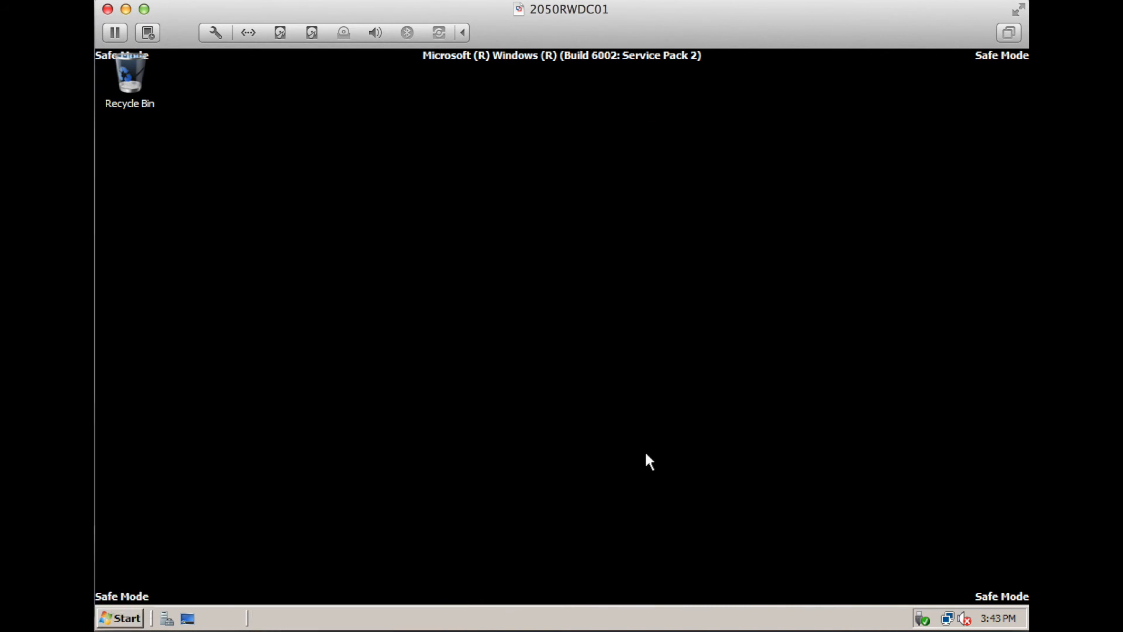
Restart the server into normal mode, entering '1' as the restart comment
left_click(133, 622)
left_click(434, 585)
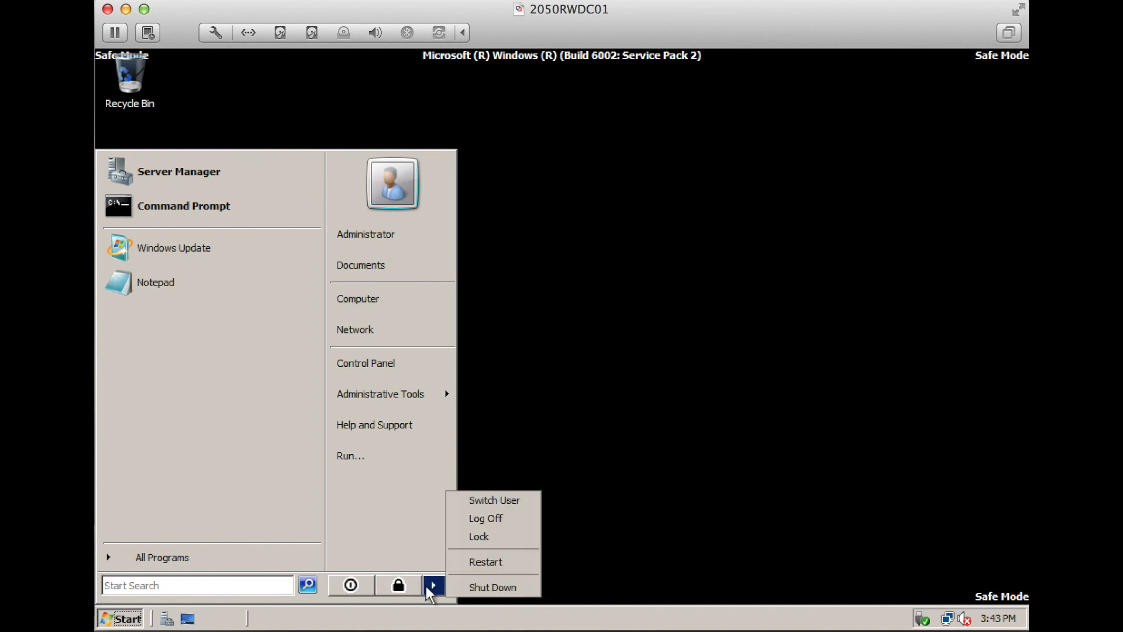
left_click(468, 561)
left_click(574, 409)
type("1")
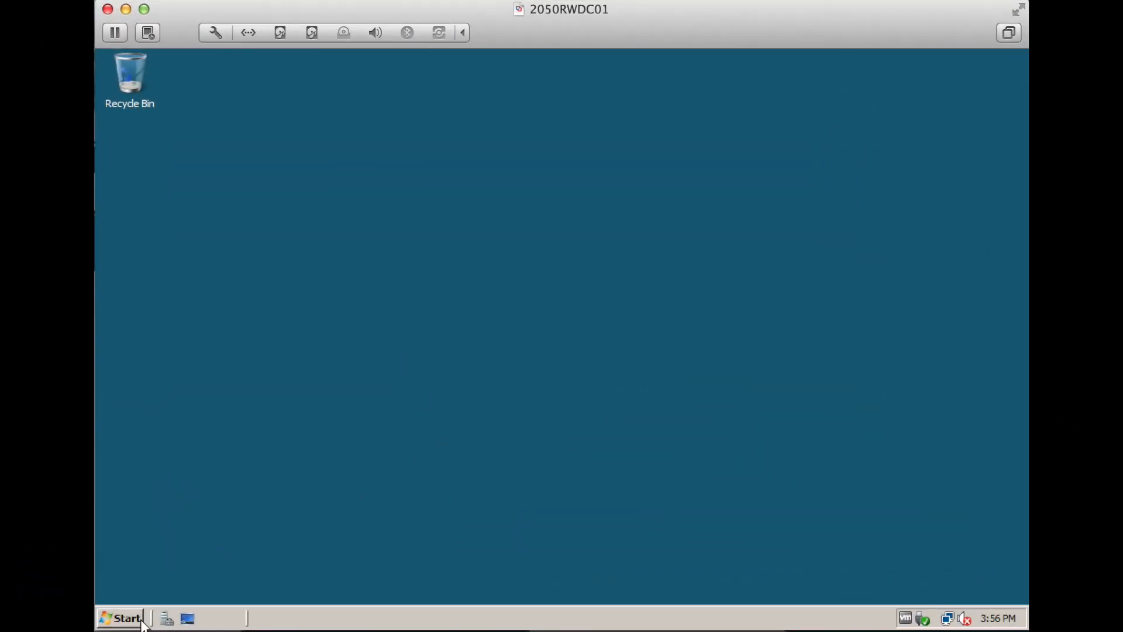
After the reboot, launch Active Directory Users and Computers from Administrative Tools
left_click(125, 621)
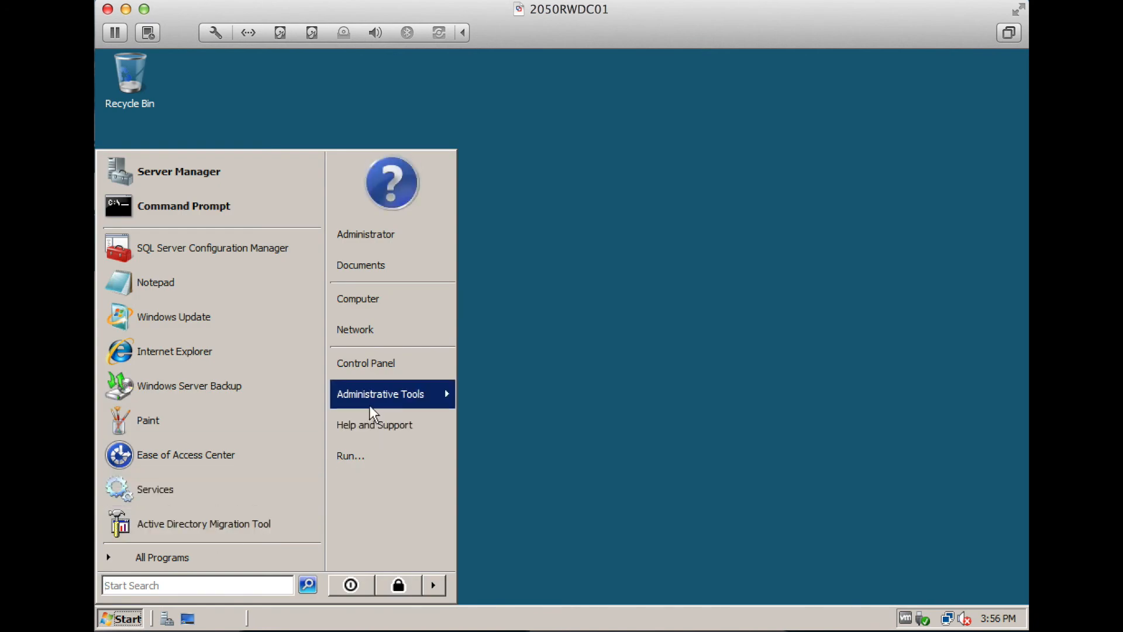
left_click(567, 318)
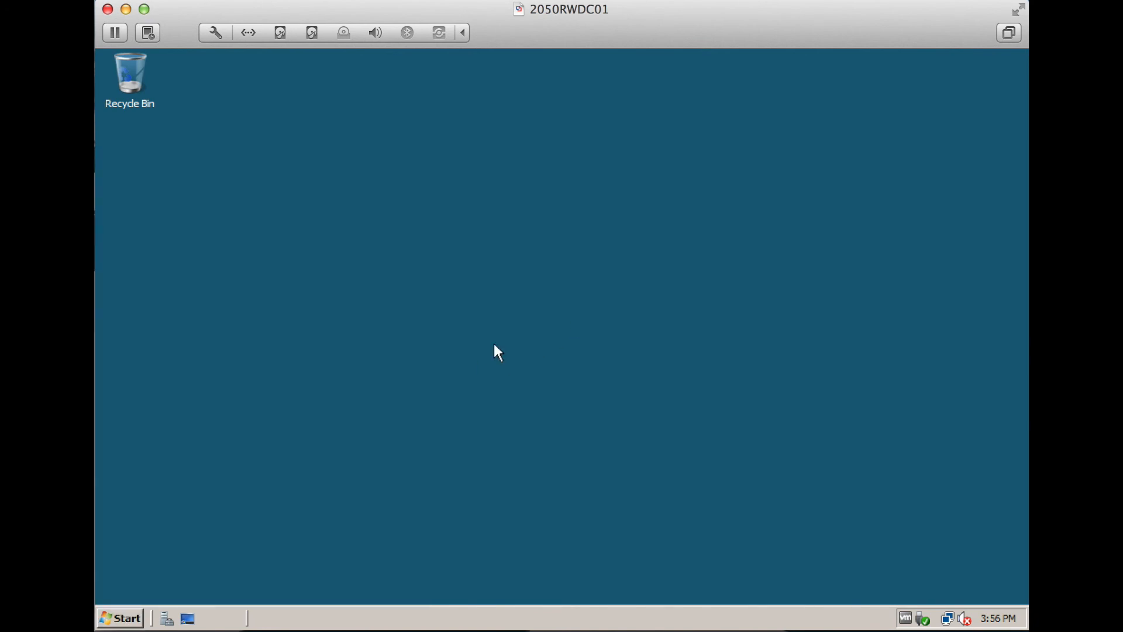
left_click(120, 618)
mouse_move(404, 394)
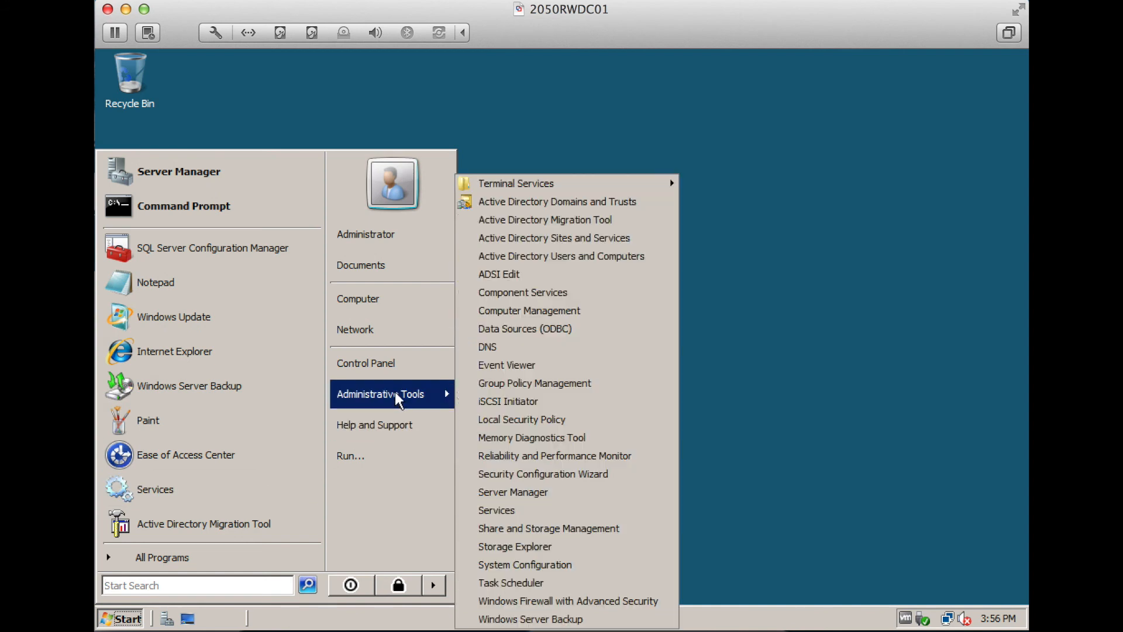
left_click(546, 256)
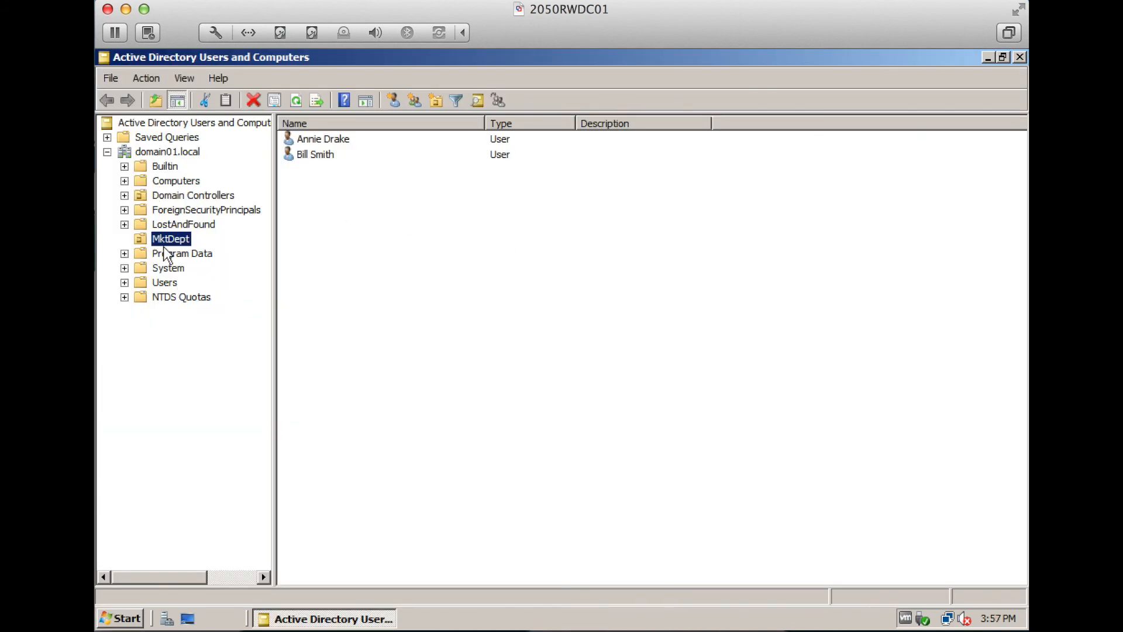
Check the restored MktDept user's Properties Account tab to confirm its details are intact
left_click(404, 156)
right_click(395, 153)
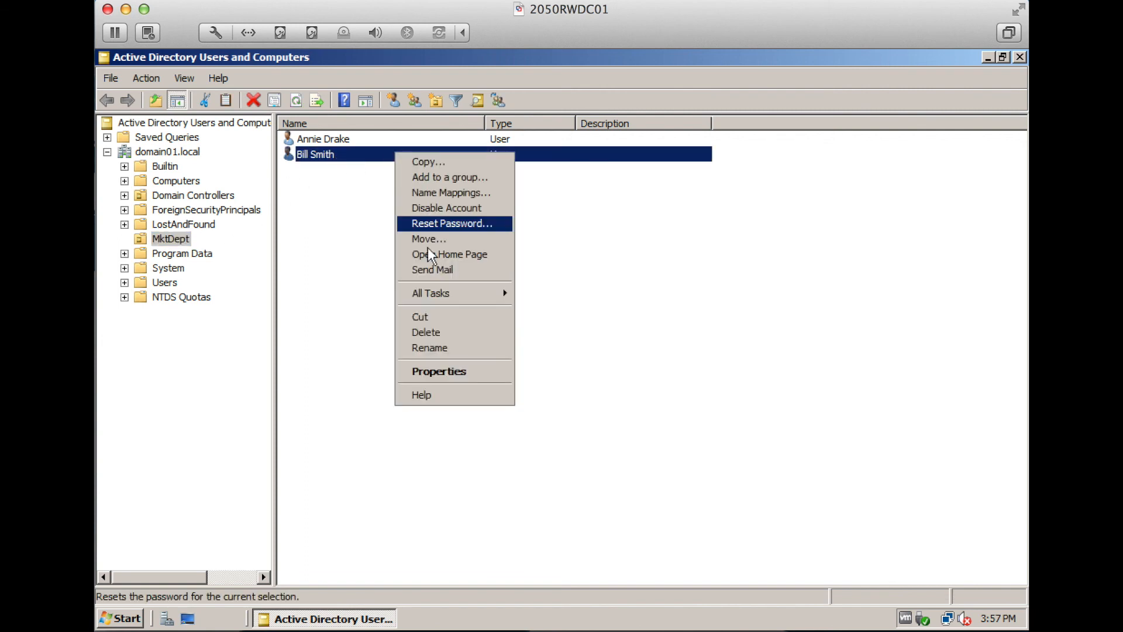
left_click(475, 374)
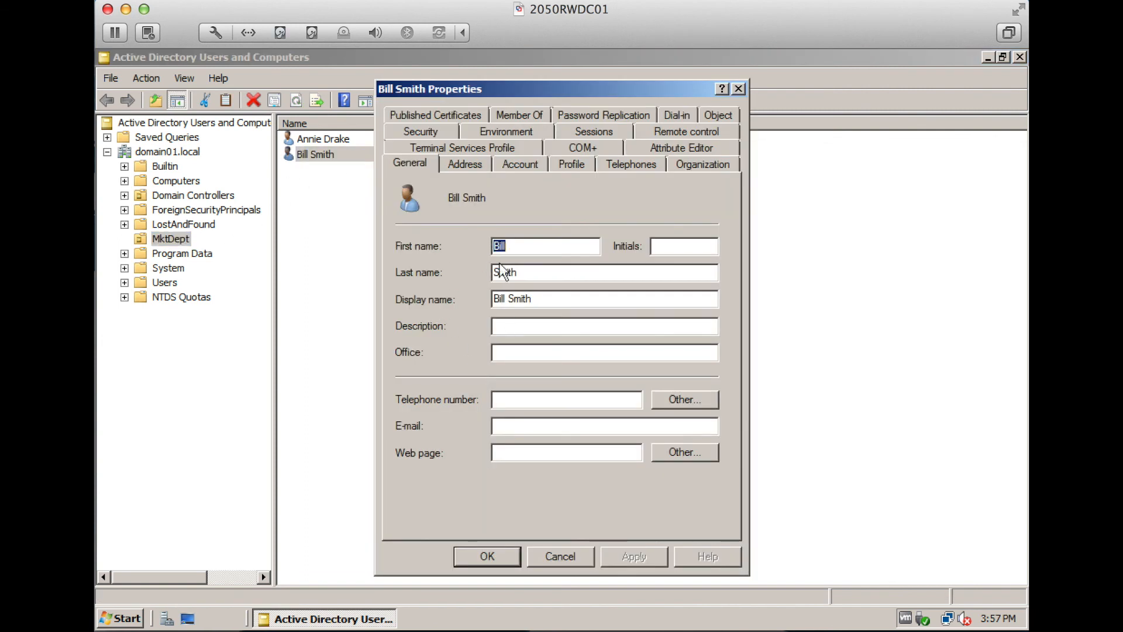
left_click(511, 163)
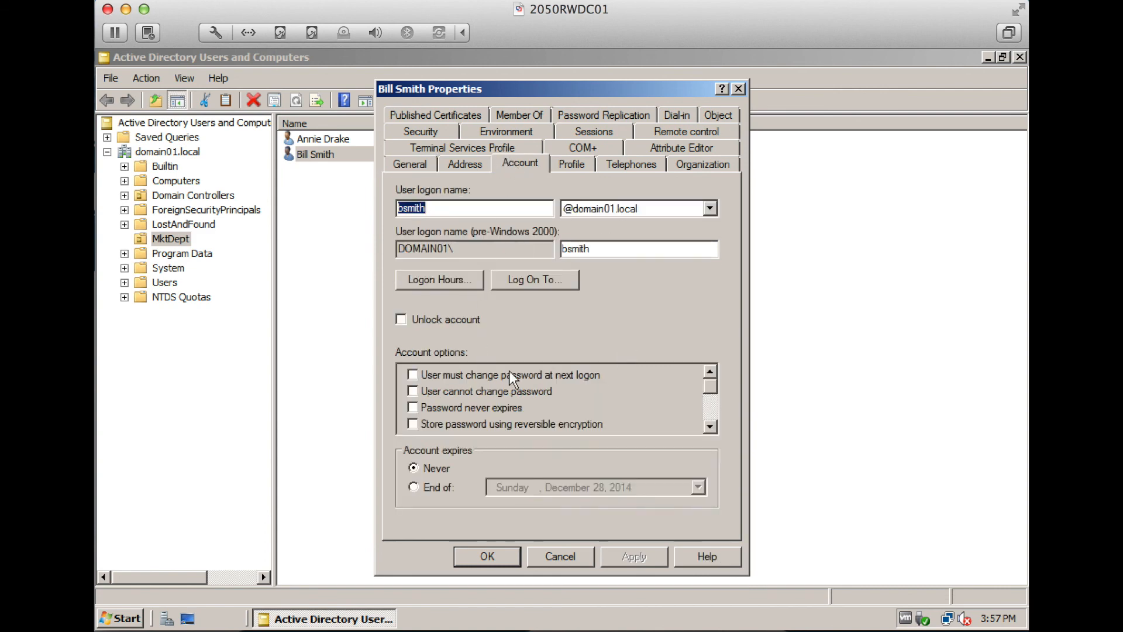
left_click(567, 550)
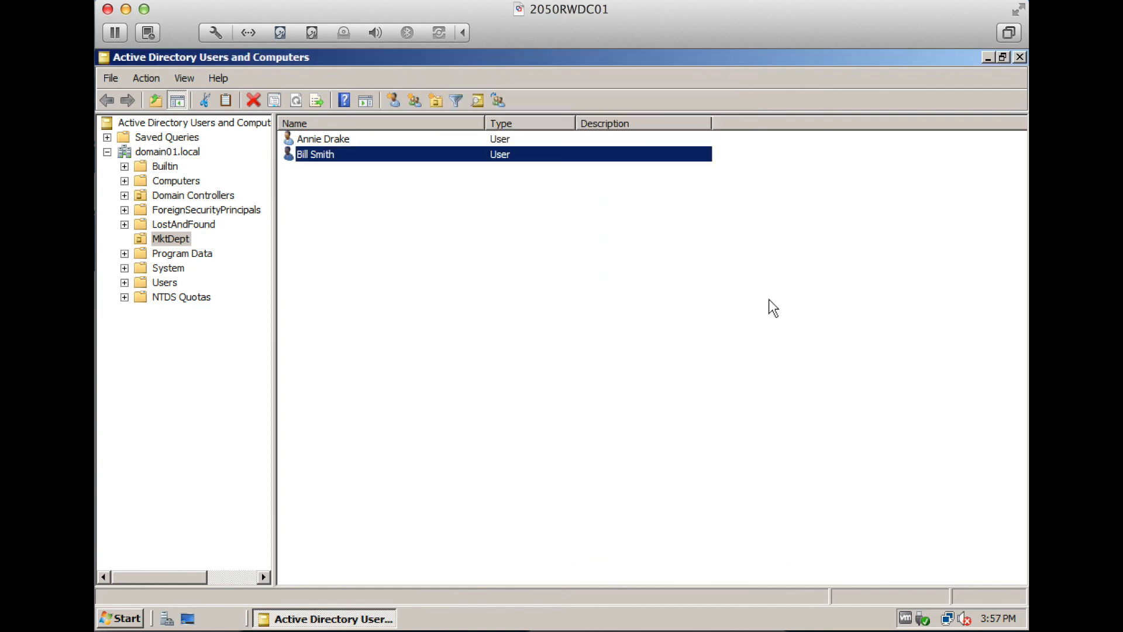